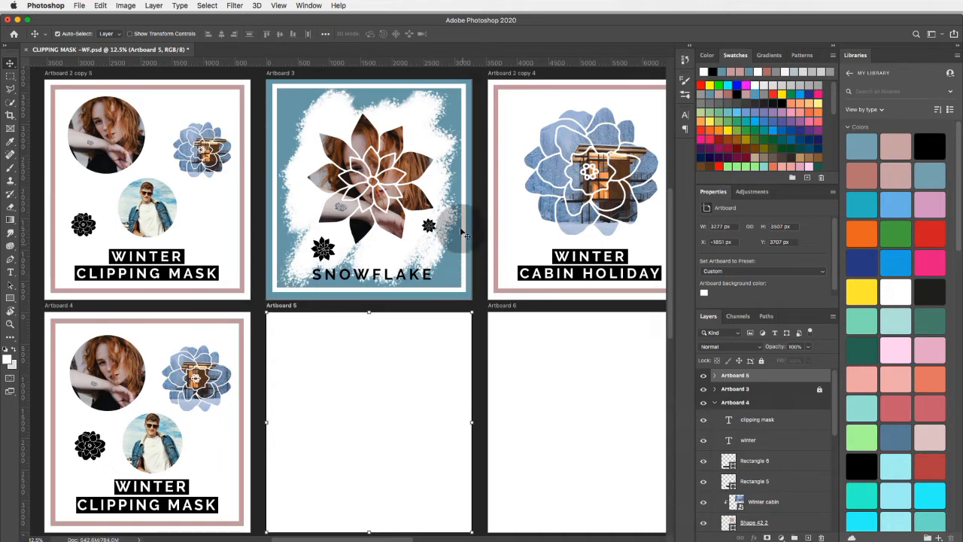
- Collapse the layer contents of Artboard 4 and expand Artboard 5 in the layer list
scroll(352, 139, "up", 3)
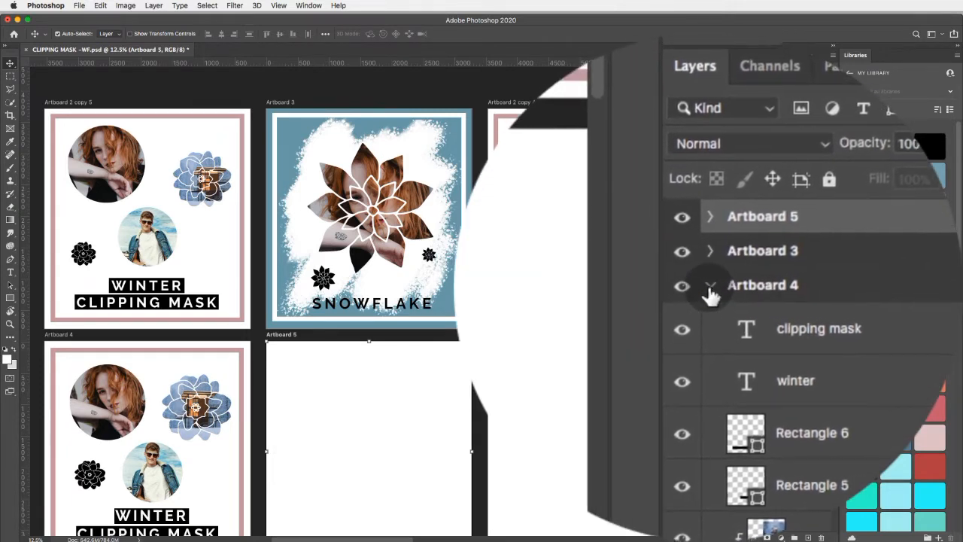
left_click(709, 287)
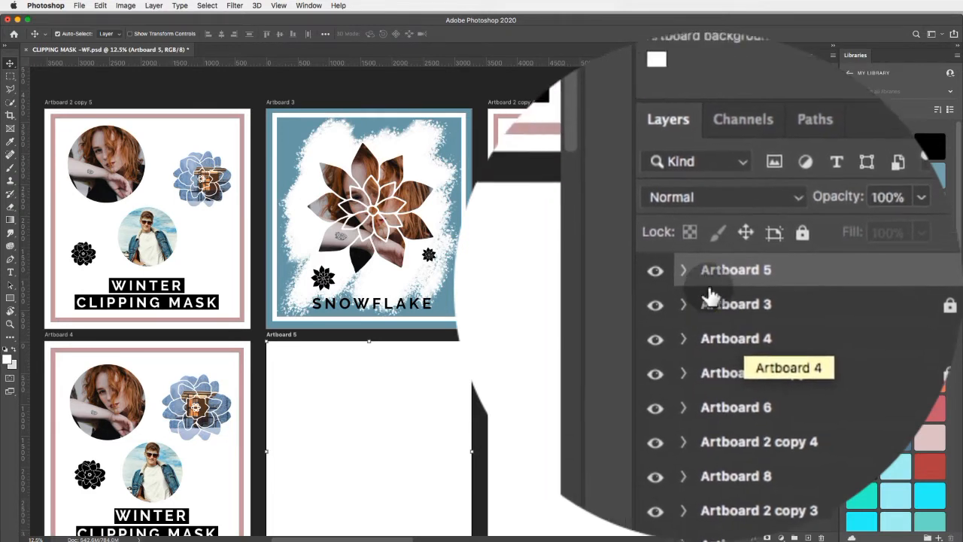
left_click(709, 291)
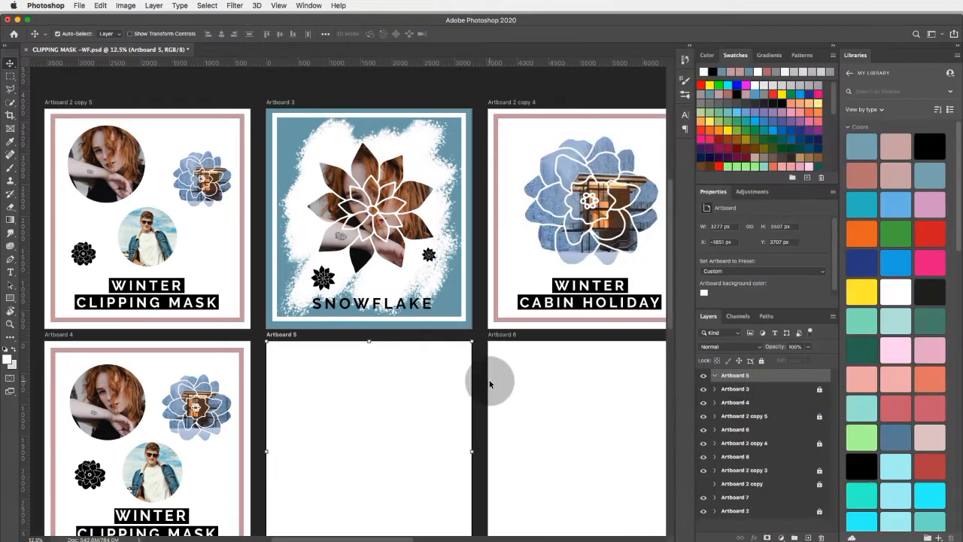
scroll(478, 381, "down", 1)
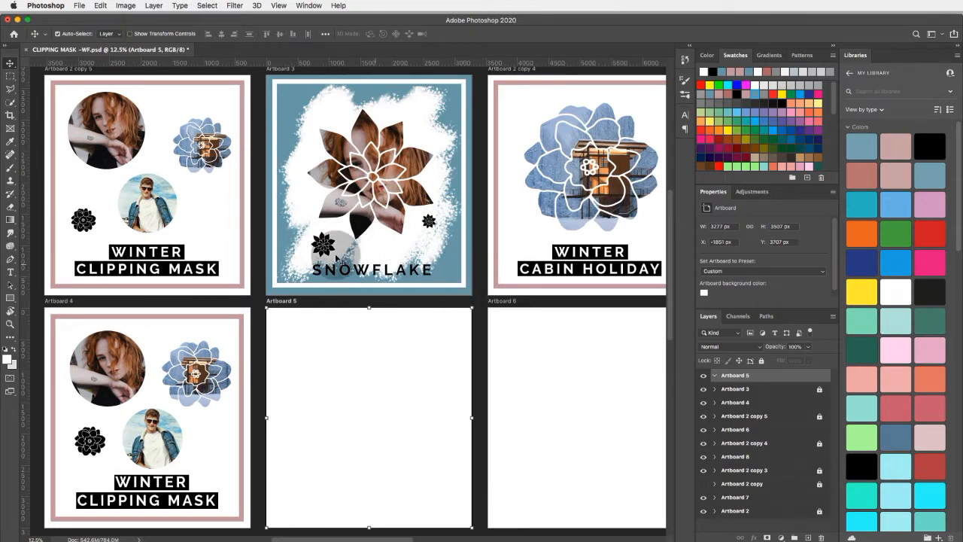
- Cover Artboard 5 with a rectangle about 3277 by 3533 px, filled with the blue sampled from Artboard 3's background (#73a2af)
left_click(10, 298)
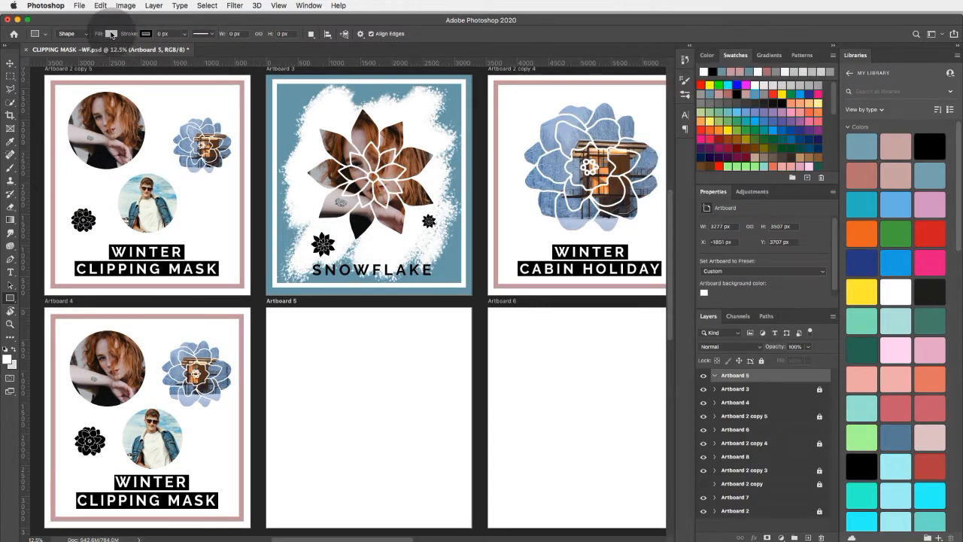
left_click(111, 34)
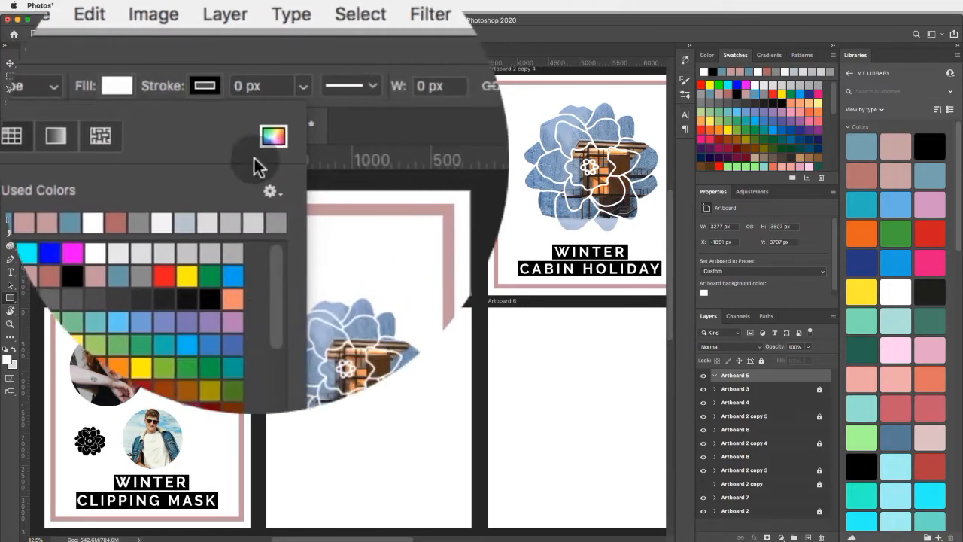
left_click(412, 135)
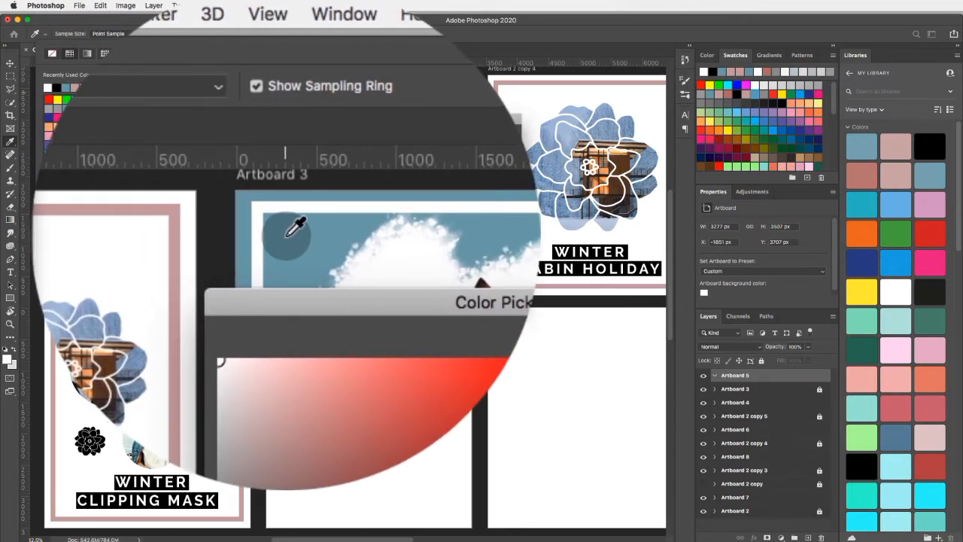
left_click(286, 235)
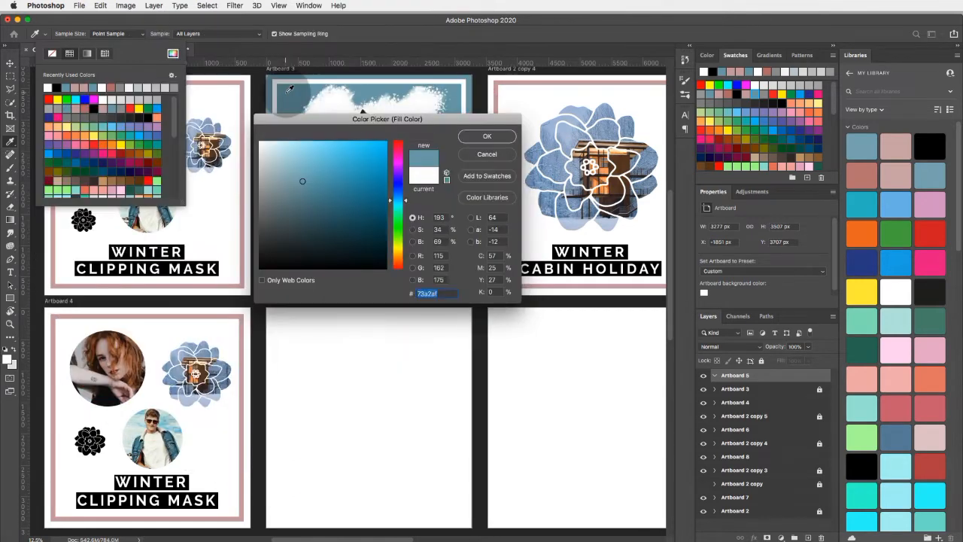
left_click(496, 133)
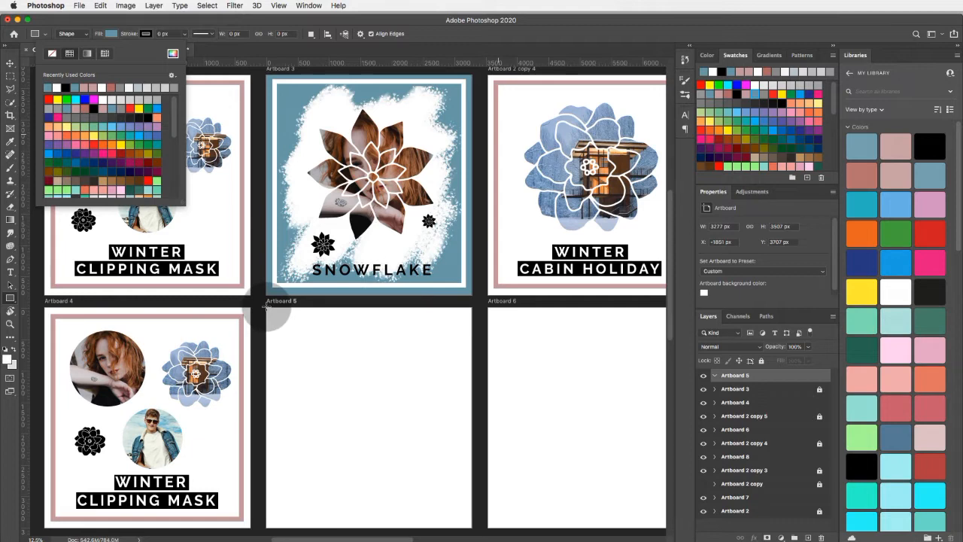
left_click_drag(267, 305, 471, 520)
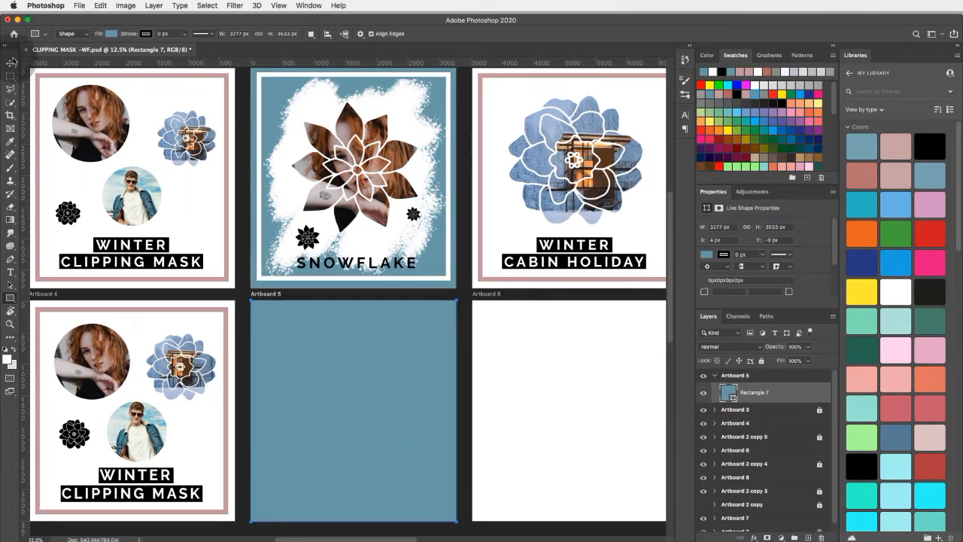
left_click(10, 63)
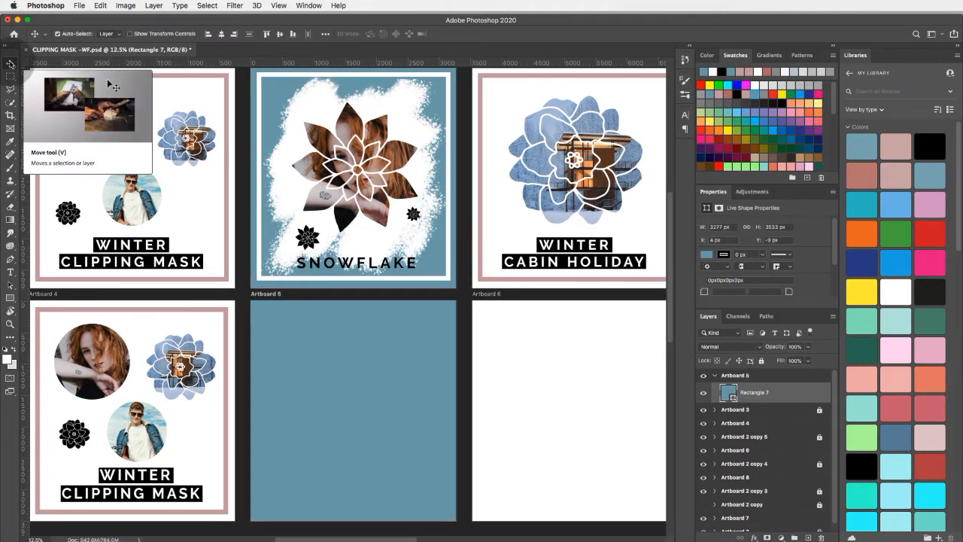
- Draw a second rectangle about 3293 by 3545 px over Artboard 5 and set its fill to none
left_click(9, 300)
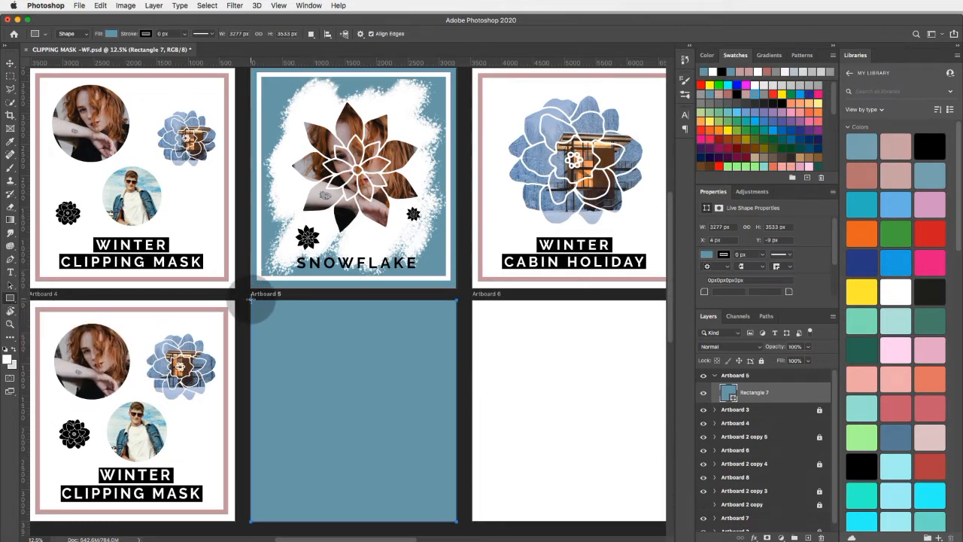
left_click_drag(251, 298, 456, 516)
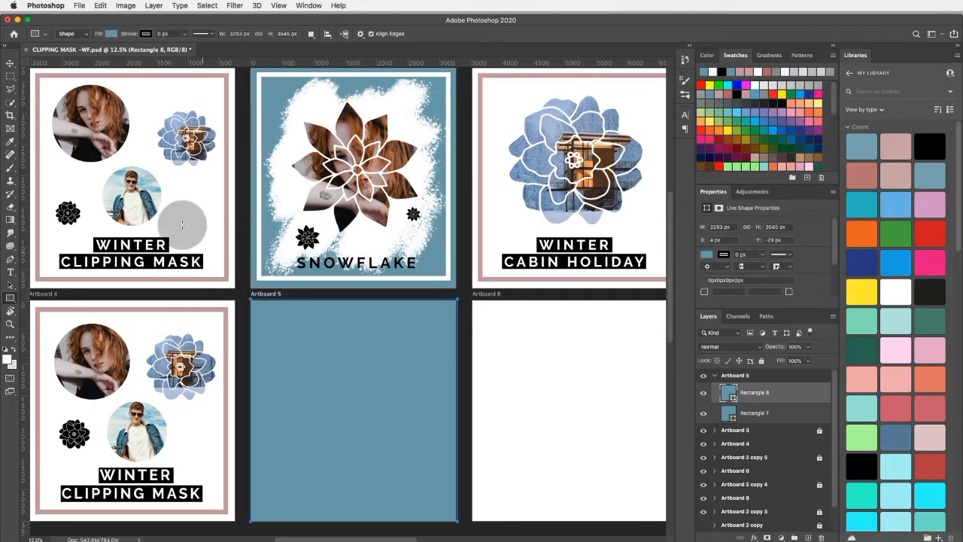
left_click(110, 35)
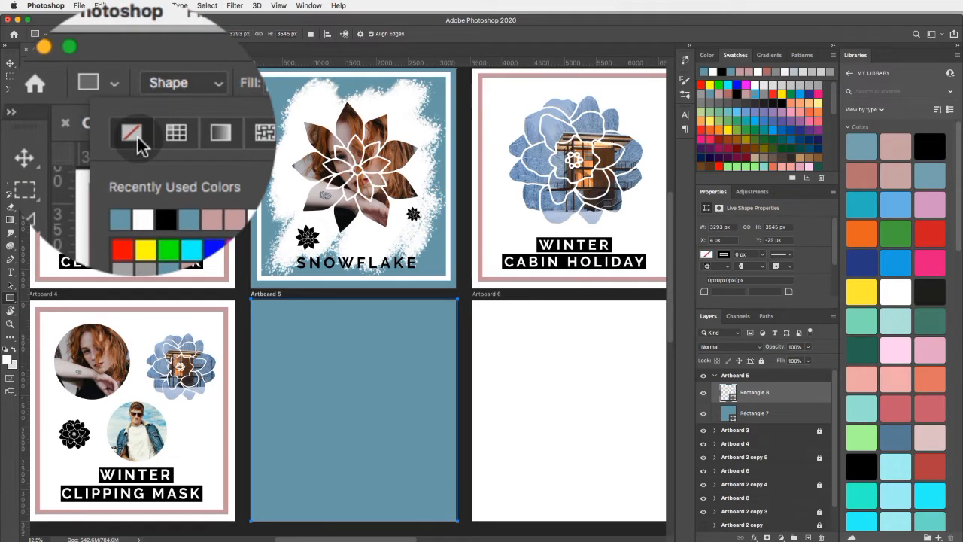
- Give the unfilled rectangle on Artboard 5 a white stroke about 75.64 px wide
left_click(146, 34)
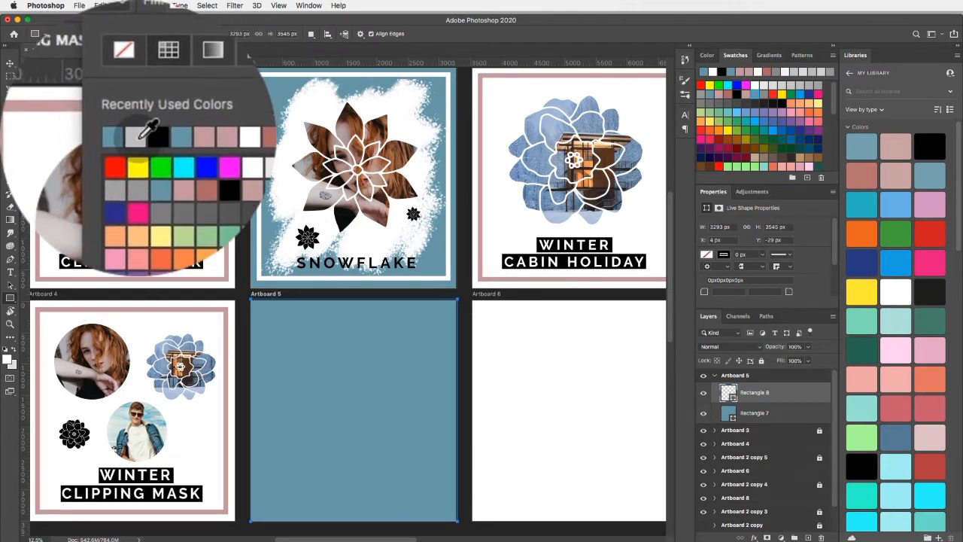
left_click(140, 138)
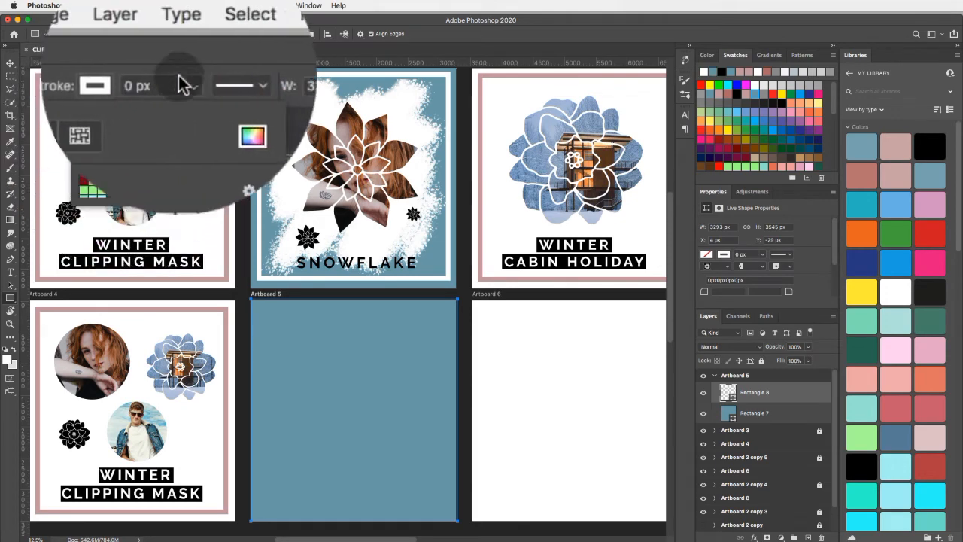
left_click(172, 88)
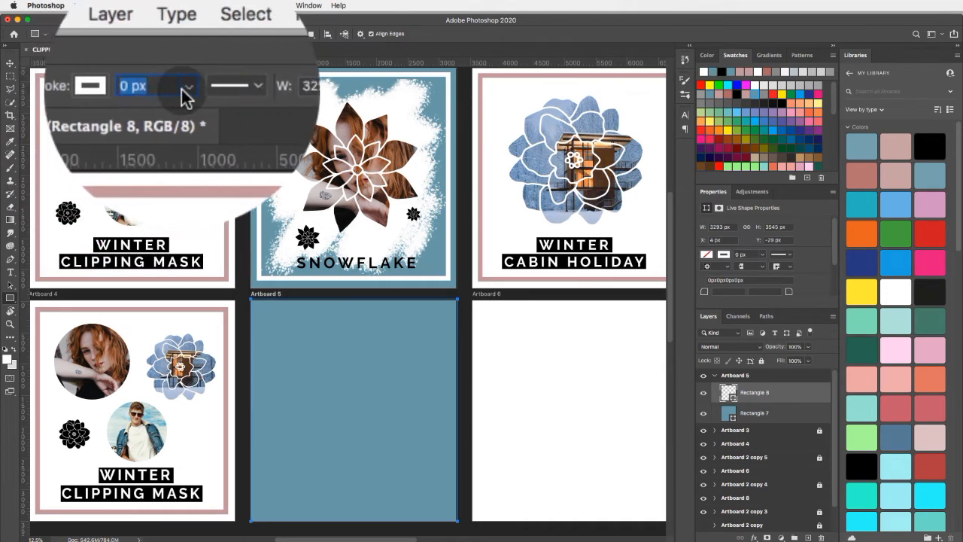
left_click(185, 90)
left_click_drag(184, 116, 205, 114)
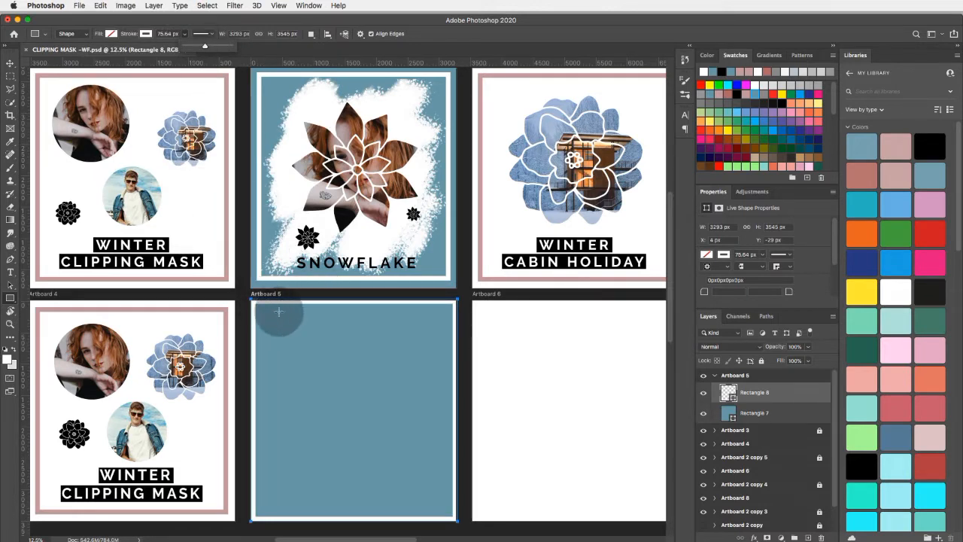
left_click(9, 66)
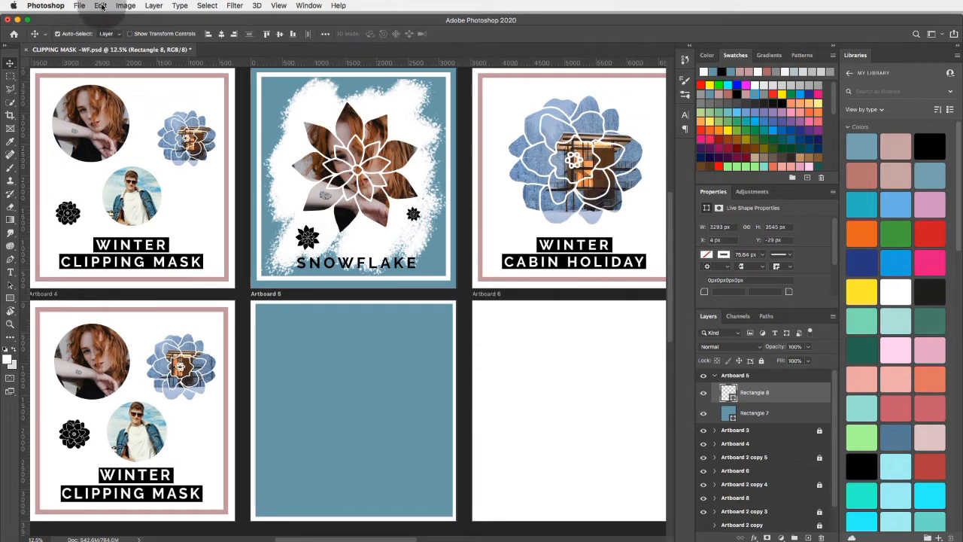
- Scale the white frame around its centre to about 93.74% with Free Transform so it sits inside the blue background's edges
left_click(100, 6)
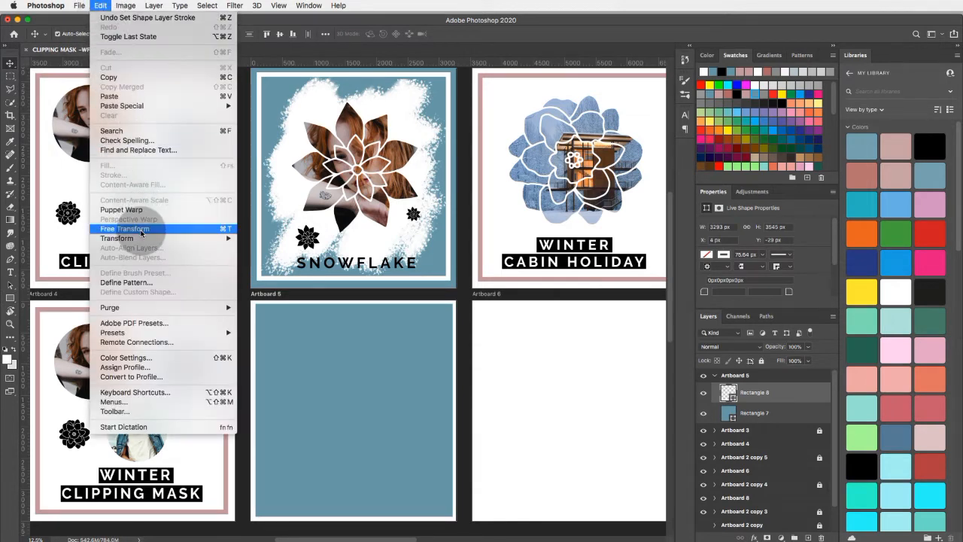
left_click(140, 230)
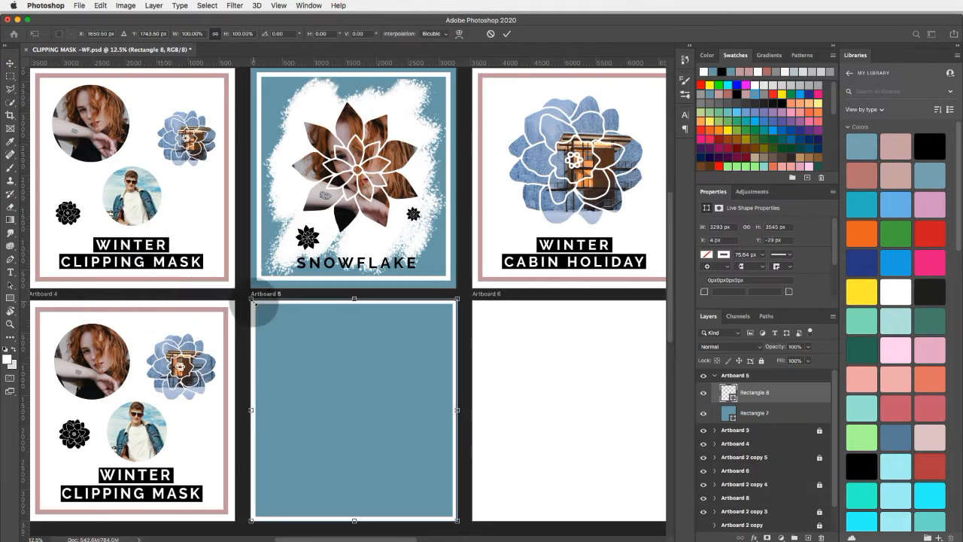
key("alt")
left_click_drag(252, 300, 257, 306)
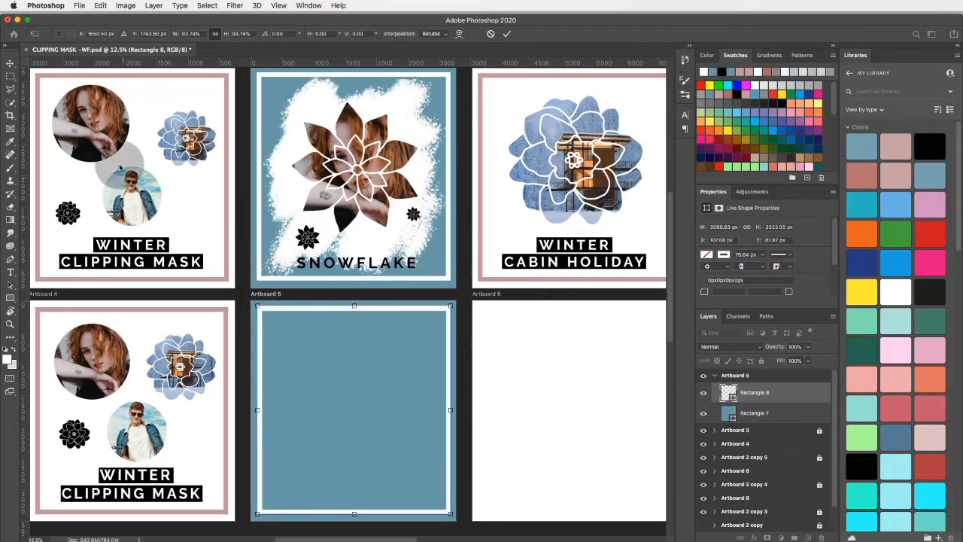
left_click(12, 66)
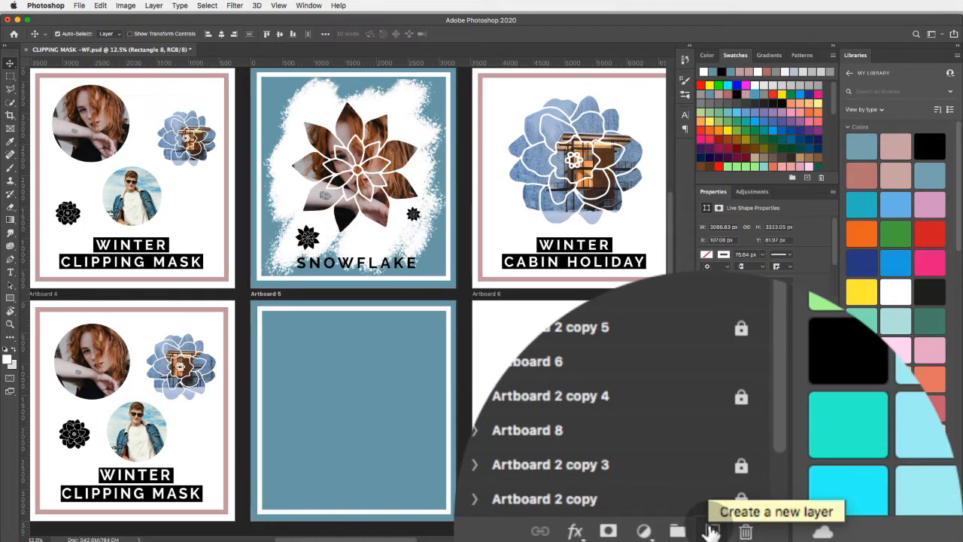
- Add a new layer above the white frame in Artboard 5 and choose the Soft Round brush from General Brushes
left_click(711, 531)
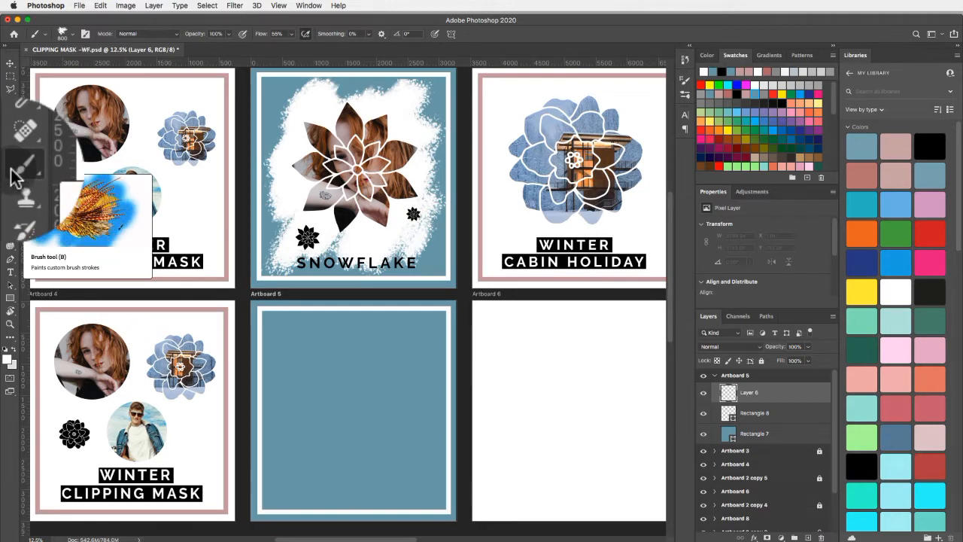
left_click(309, 6)
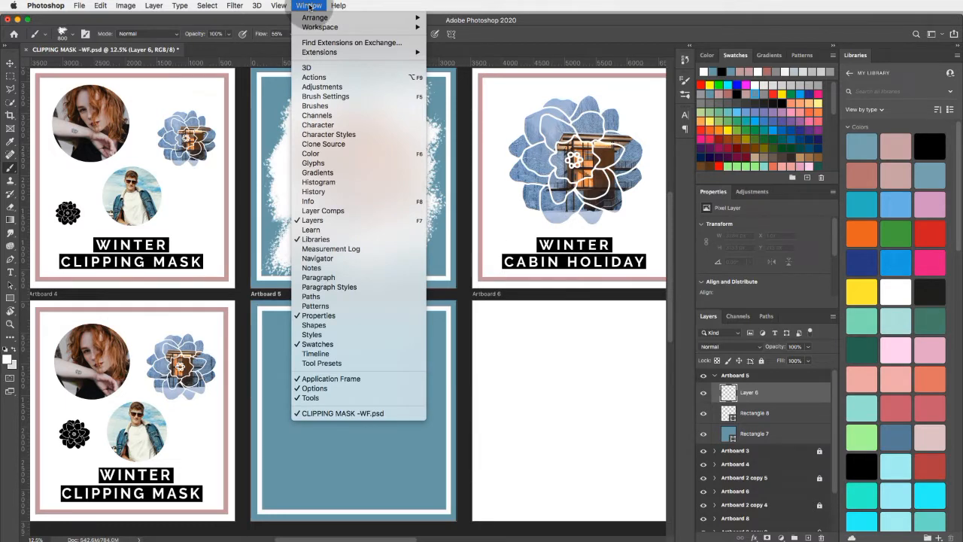
left_click(315, 105)
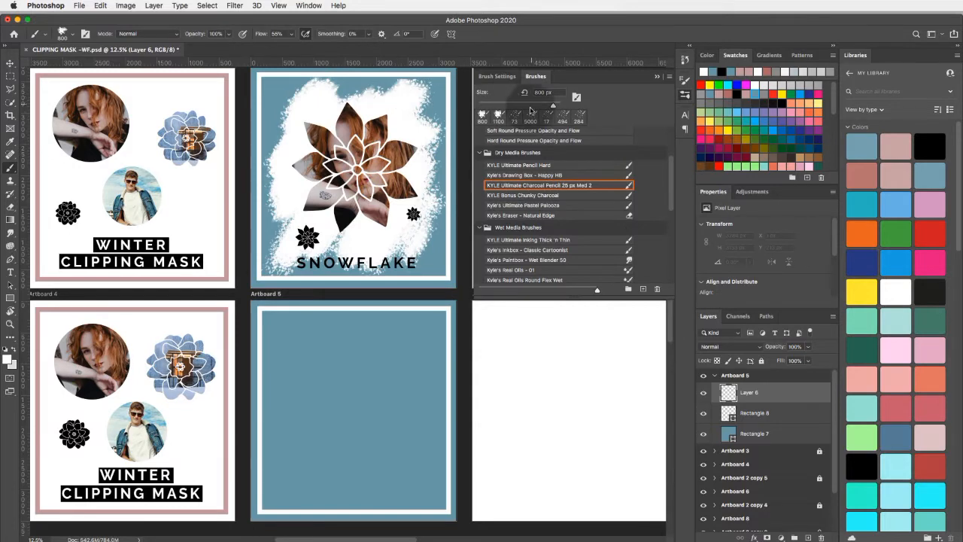
left_click(524, 140)
scroll(524, 141, "up", 5)
left_click(512, 148)
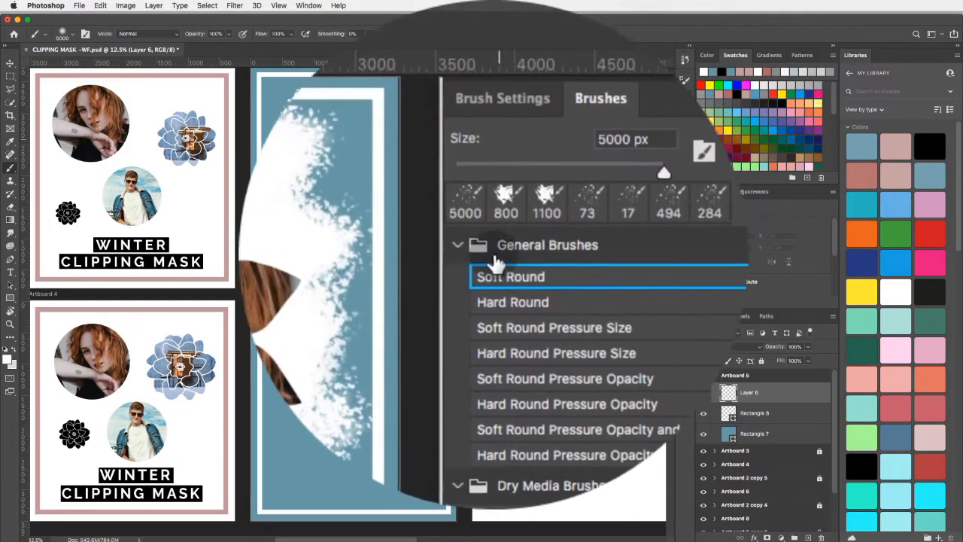
- Collapse the Dry Media, Wet Media and Special Effects brush groups, leaving General Brushes expanded
left_click(481, 134)
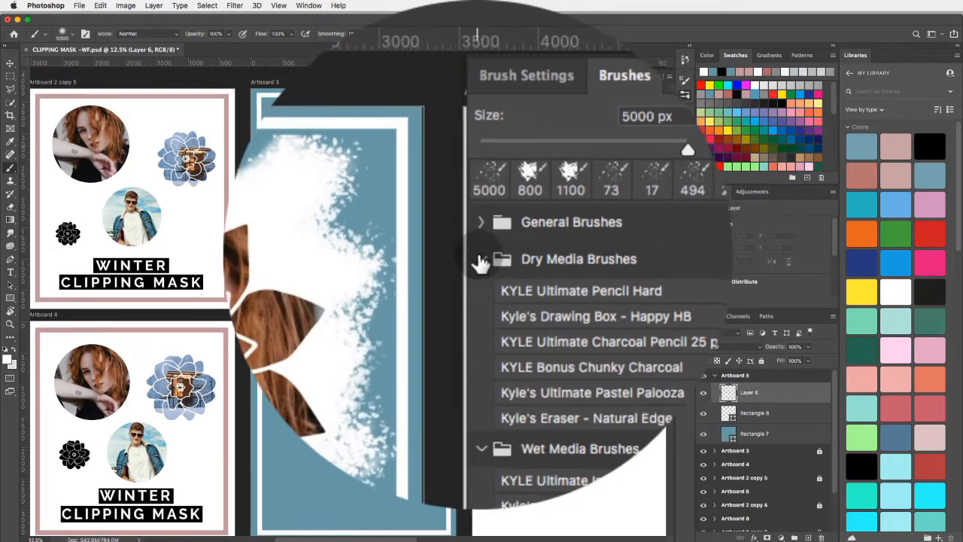
left_click(481, 261)
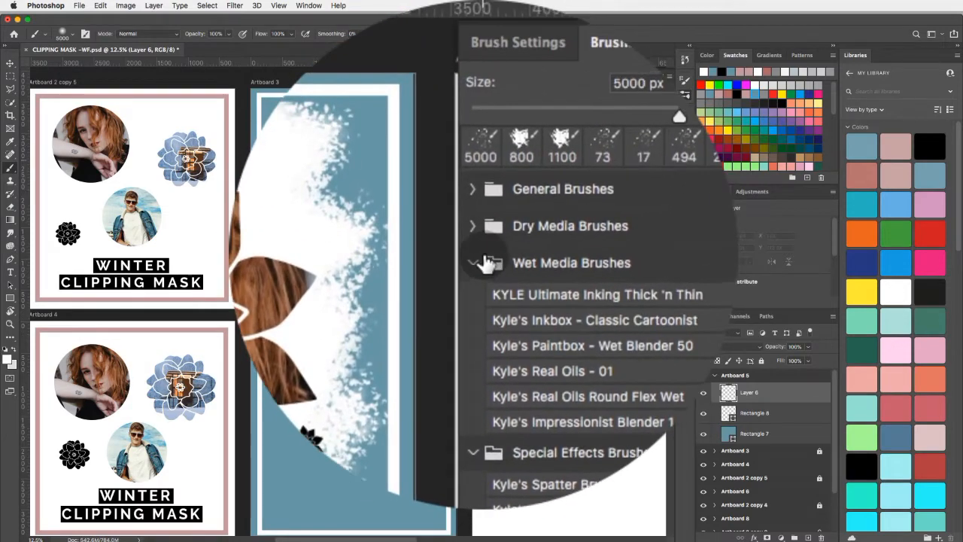
left_click(481, 261)
left_click(480, 261)
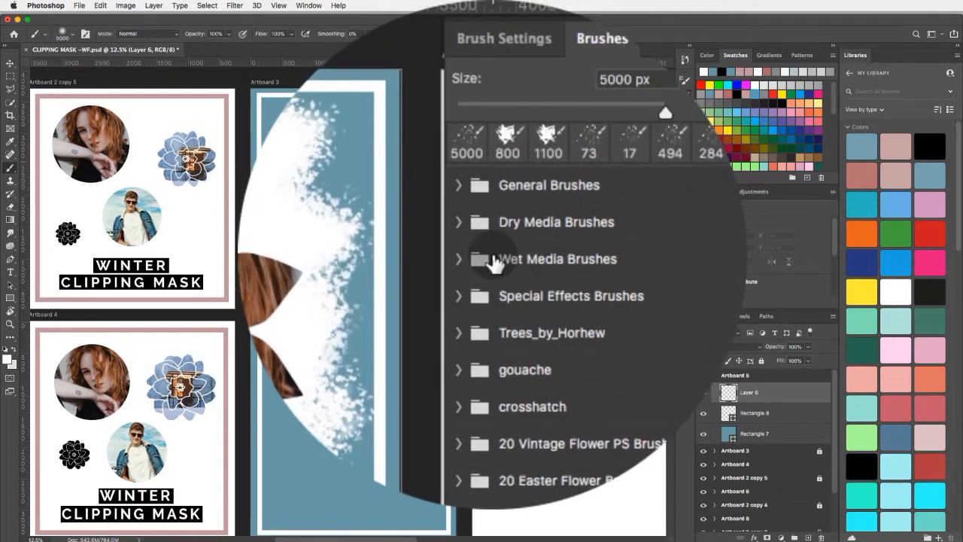
left_click(480, 135)
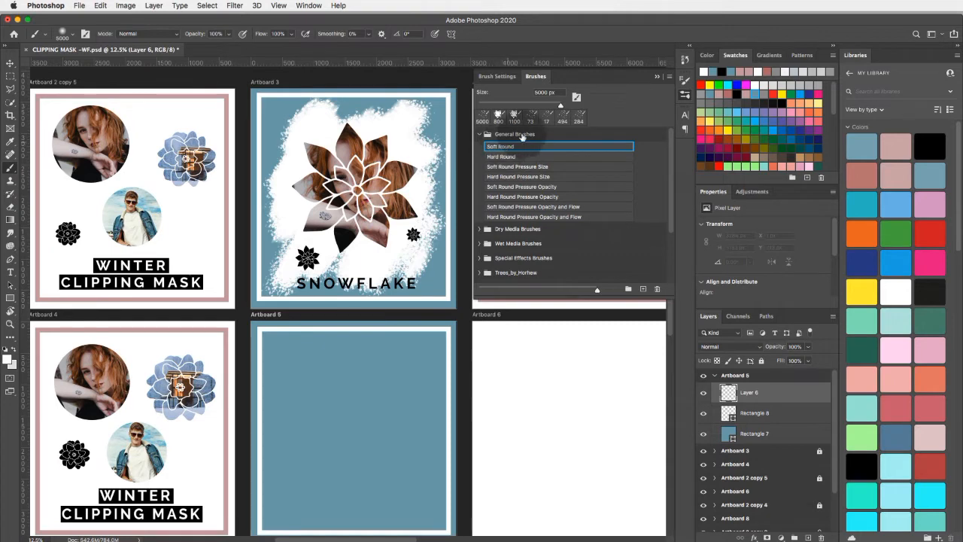
- Reduce the Soft Round brush to about 1000 px and paint a large soft white patch over the middle of Artboard 5
mouse_move(559, 104)
left_mouse_down()
mouse_move(515, 105)
mouse_move(557, 105)
left_mouse_up()
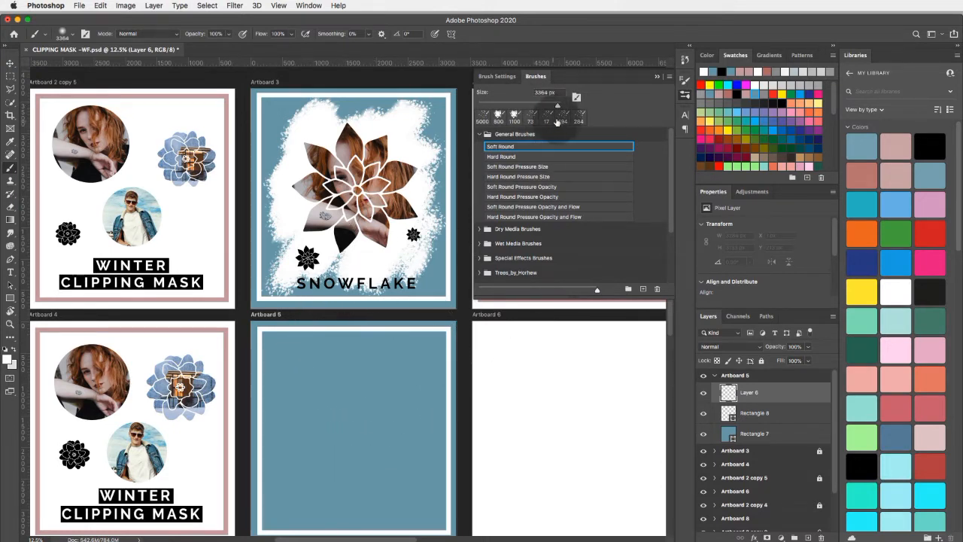
mouse_move(556, 106)
left_mouse_down()
mouse_move(524, 105)
mouse_move(546, 106)
left_mouse_up()
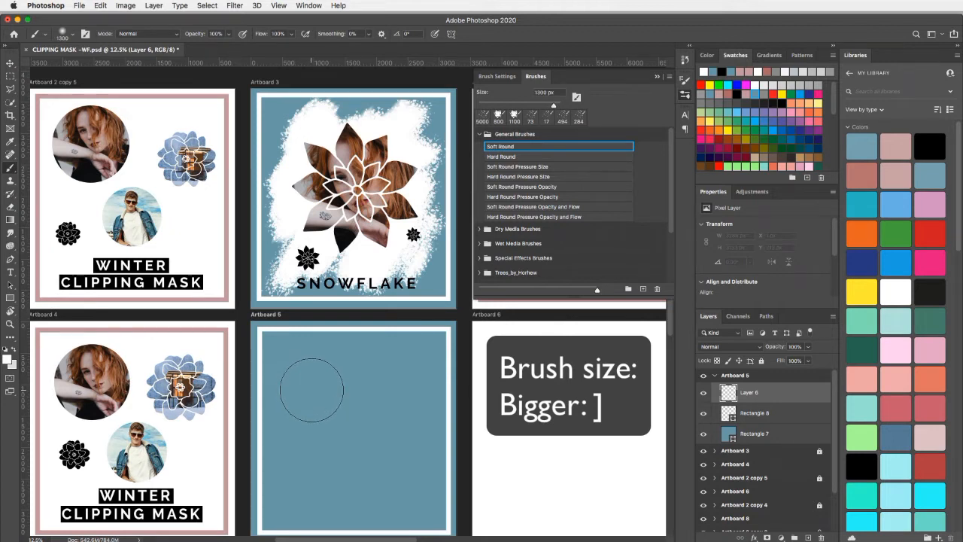
key("bracketright")
key("bracketright")
key("bracketright")
key("bracketright")
key("bracketright")
key("bracketright")
key("bracketright")
key("bracketright")
key("bracketright")
key("bracketleft")
key("bracketleft")
key("bracketleft")
key("bracketleft")
key("bracketleft")
key("bracketleft")
key("bracketleft")
key("bracketleft")
key("bracketleft")
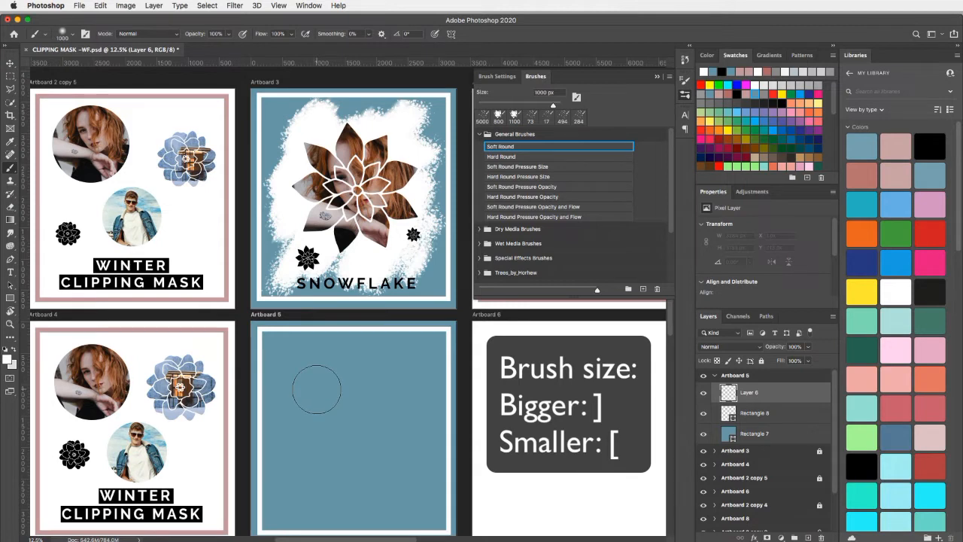
mouse_move(327, 365)
left_mouse_down()
mouse_move(299, 409)
mouse_move(332, 376)
mouse_move(351, 380)
mouse_move(295, 478)
mouse_move(396, 354)
mouse_move(338, 489)
mouse_move(394, 413)
mouse_move(367, 484)
mouse_move(419, 436)
mouse_move(419, 477)
left_mouse_up()
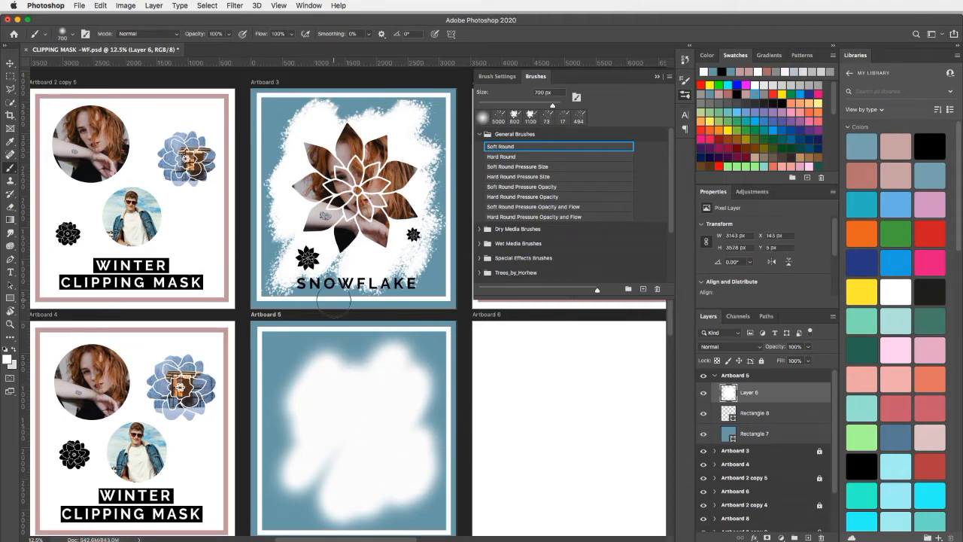
- Undo the soft white brush patch painted on Artboard 5
left_click(100, 5)
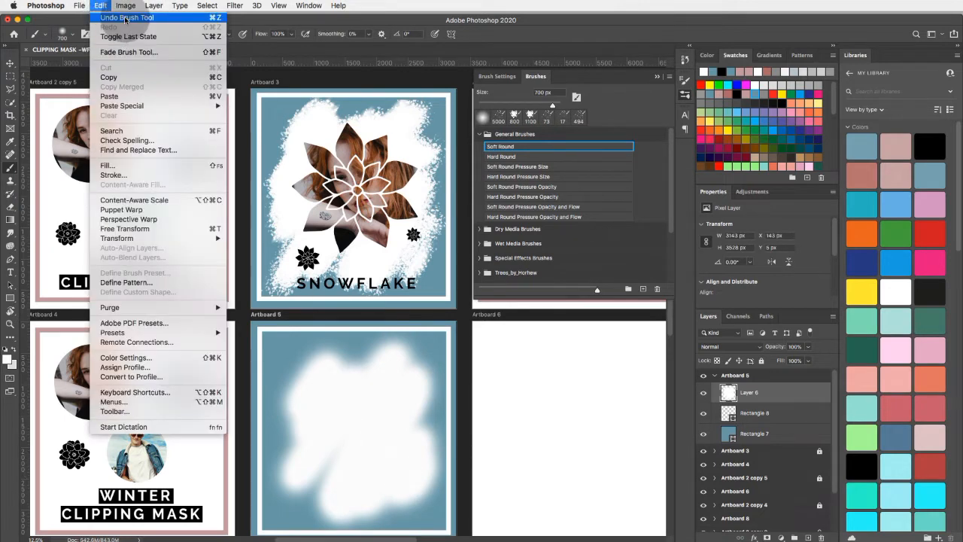
left_click(125, 17)
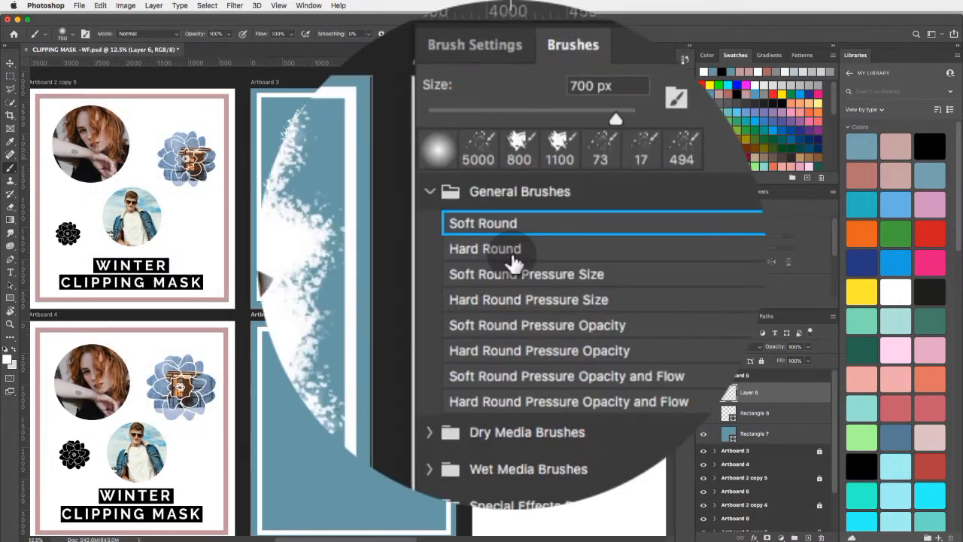
- Try the Hard Round brush at 700 px with a white patch over Artboard 5, and undo the painting
left_click(512, 160)
mouse_move(301, 361)
left_mouse_down()
mouse_move(306, 411)
mouse_move(385, 356)
mouse_move(411, 413)
mouse_move(389, 462)
mouse_move(414, 446)
left_mouse_up()
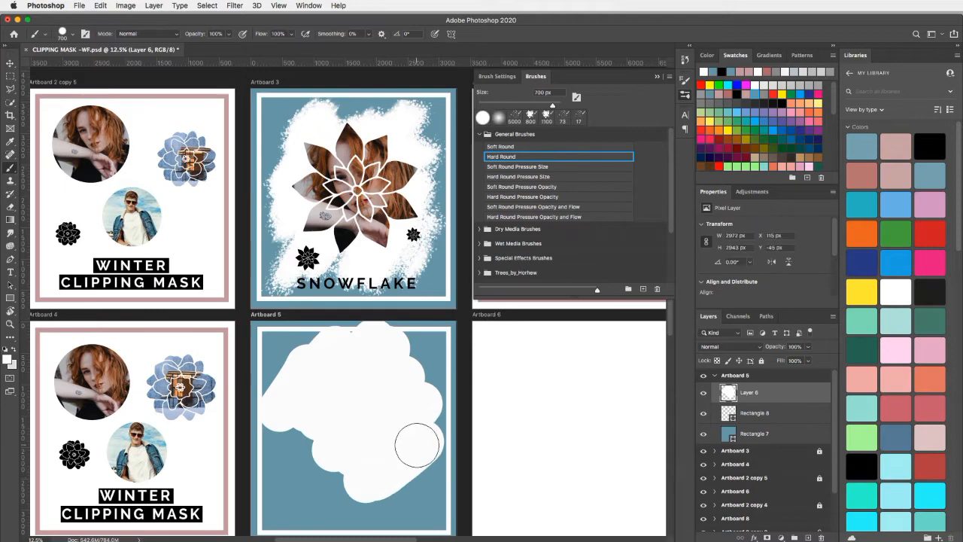
left_click(100, 6)
left_click(125, 18)
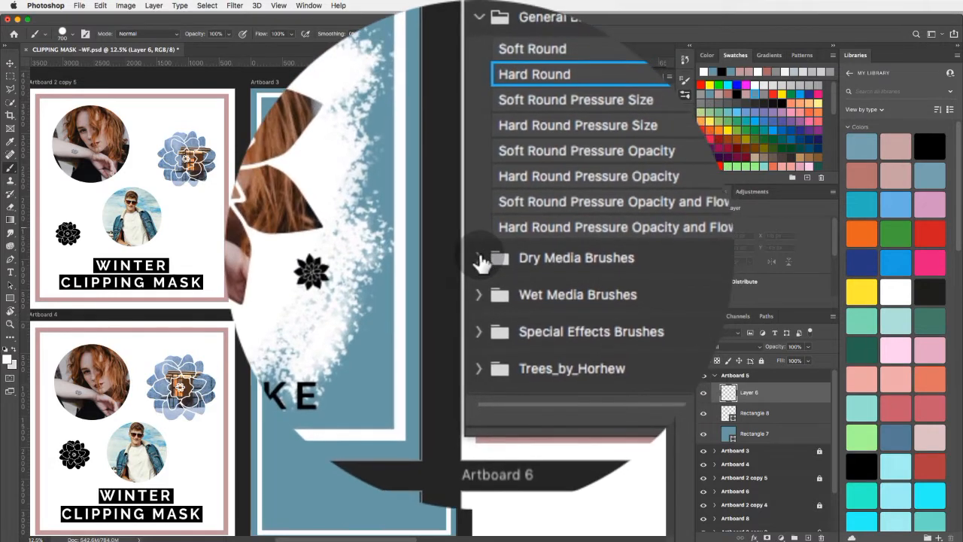
- Examine the presets in the Dry Media, Wet Media, Special Effects, Trees_by_Horhew and gouache brush groups
left_click(480, 260)
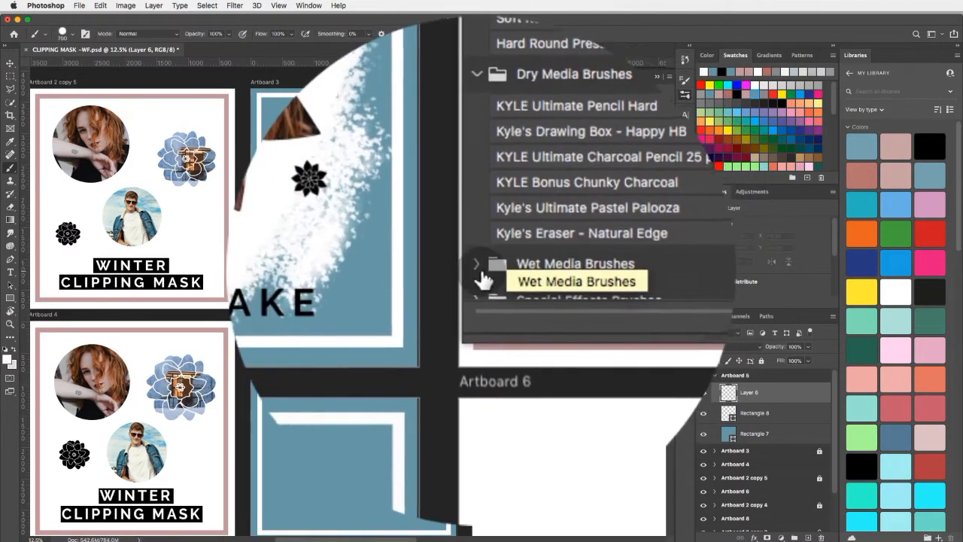
left_click(479, 211)
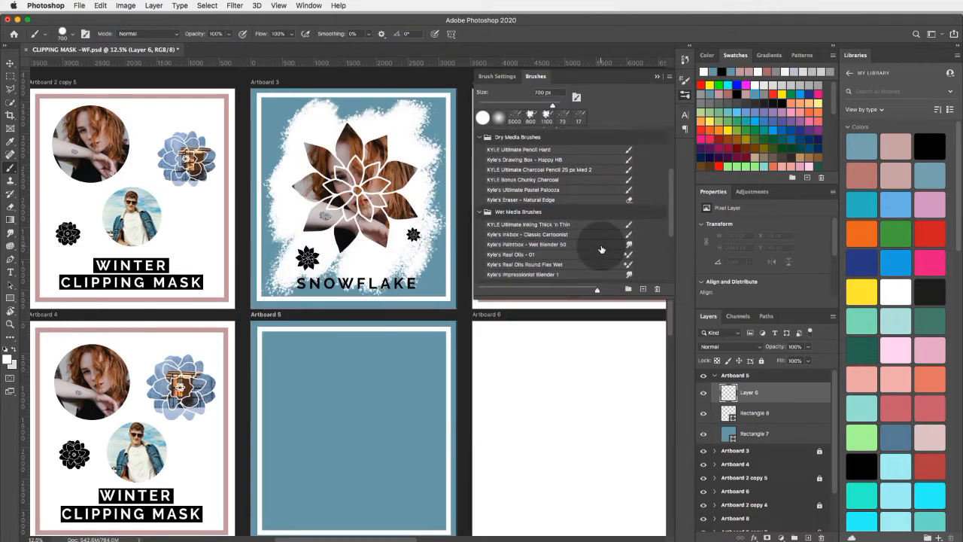
scroll(601, 249, "down", 1)
left_click(599, 248)
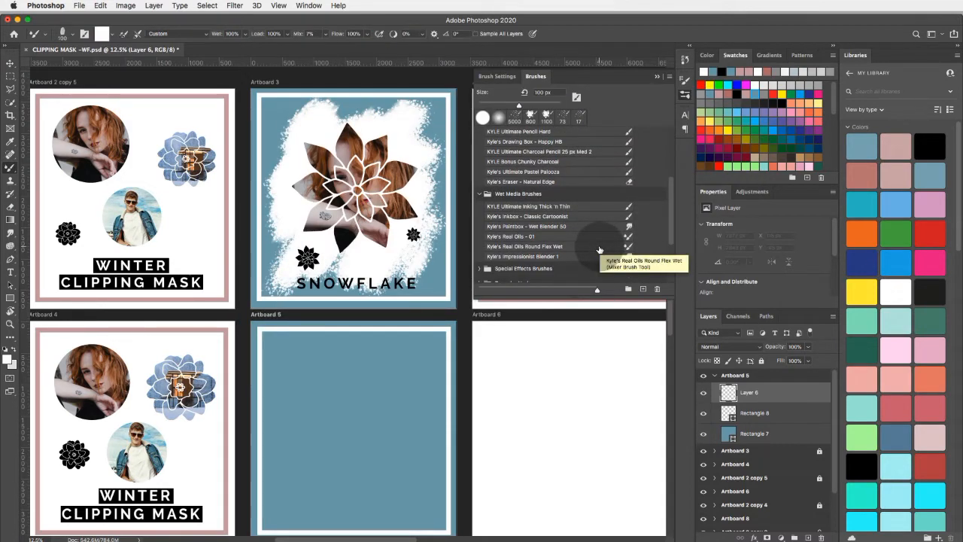
left_click(479, 268)
scroll(576, 257, "down", 3)
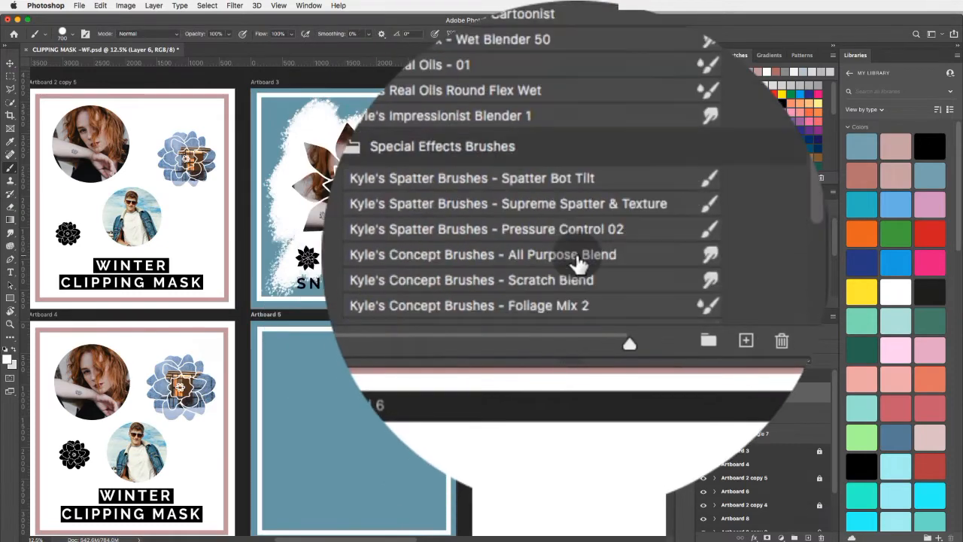
scroll(577, 263, "down", 3)
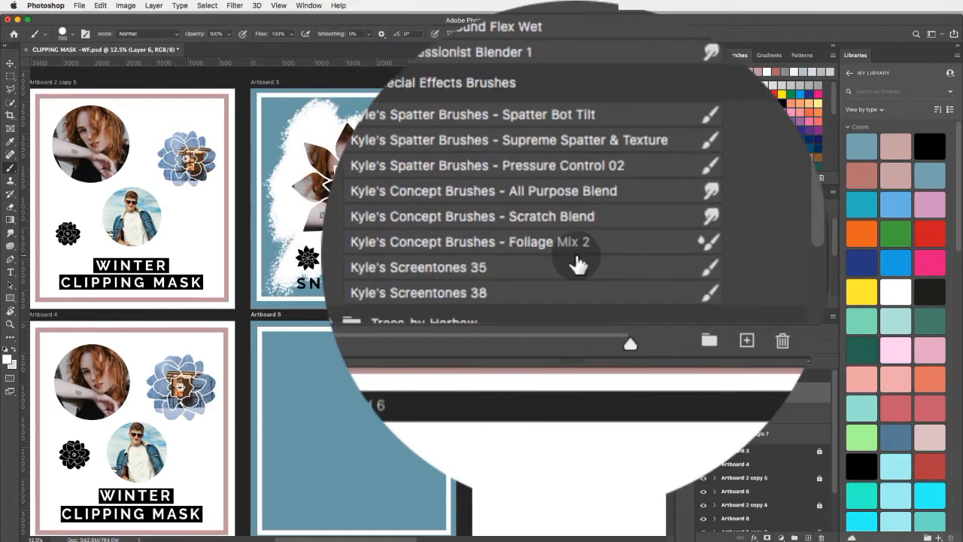
scroll(577, 262, "down", 3)
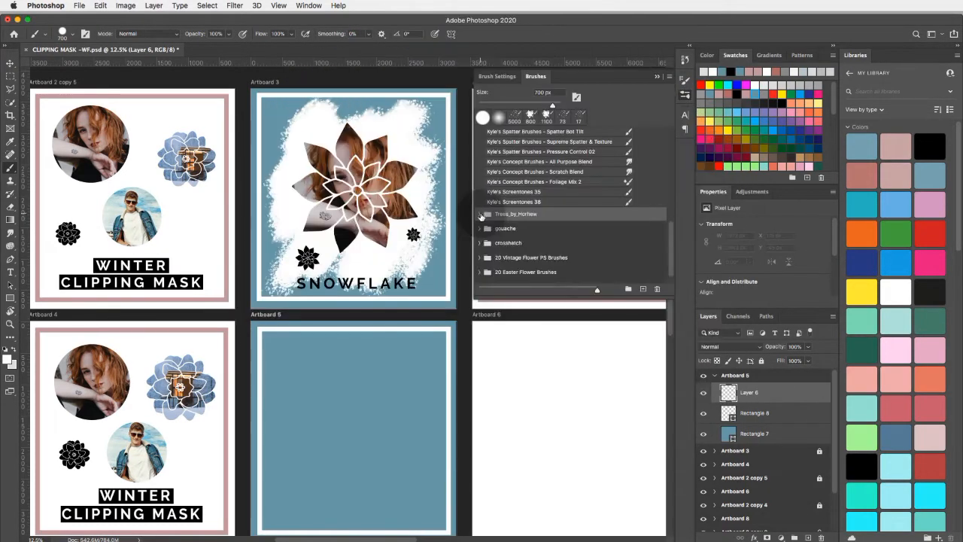
left_click(486, 218)
scroll(558, 229, "down", 3)
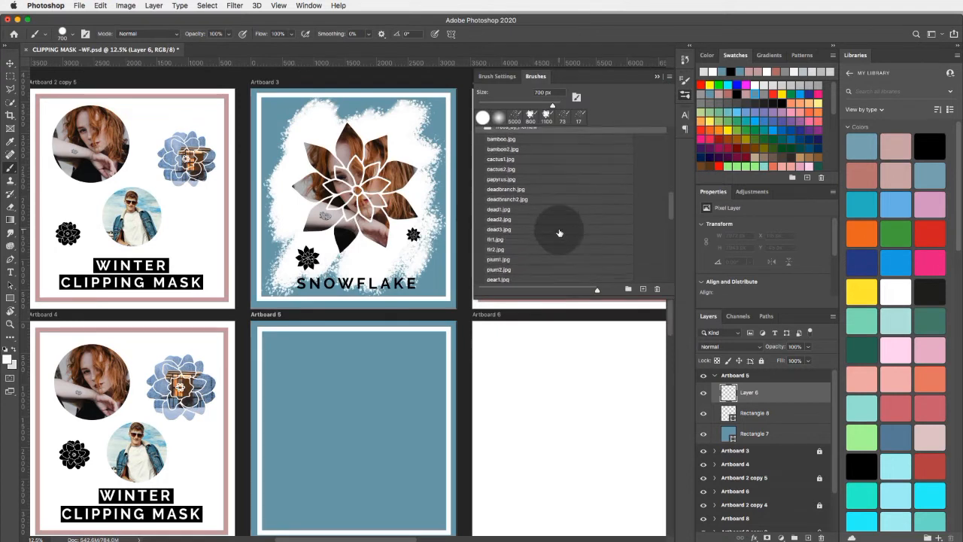
scroll(559, 232, "down", 10)
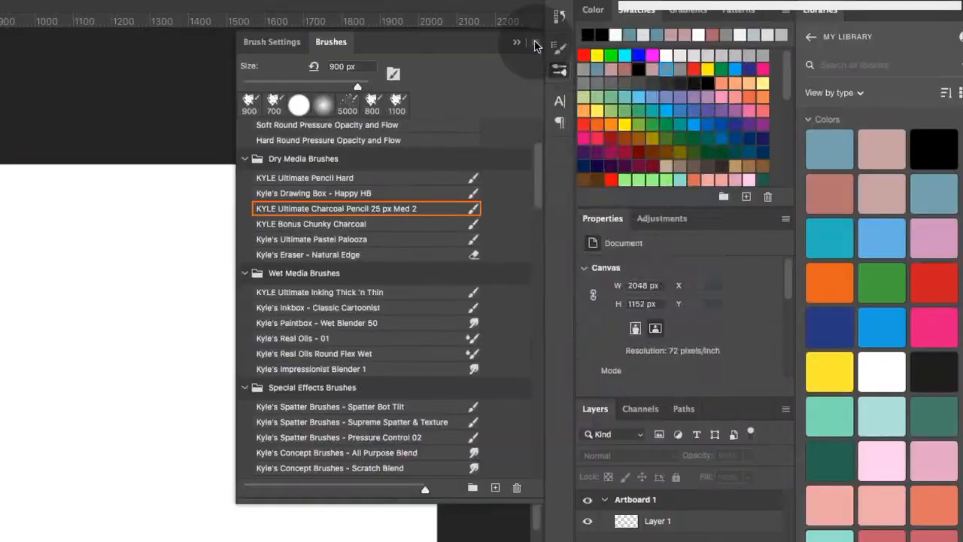
- Open Adobe's web page for getting more brushes in Safari and download the Megapack brush set
left_click(531, 42)
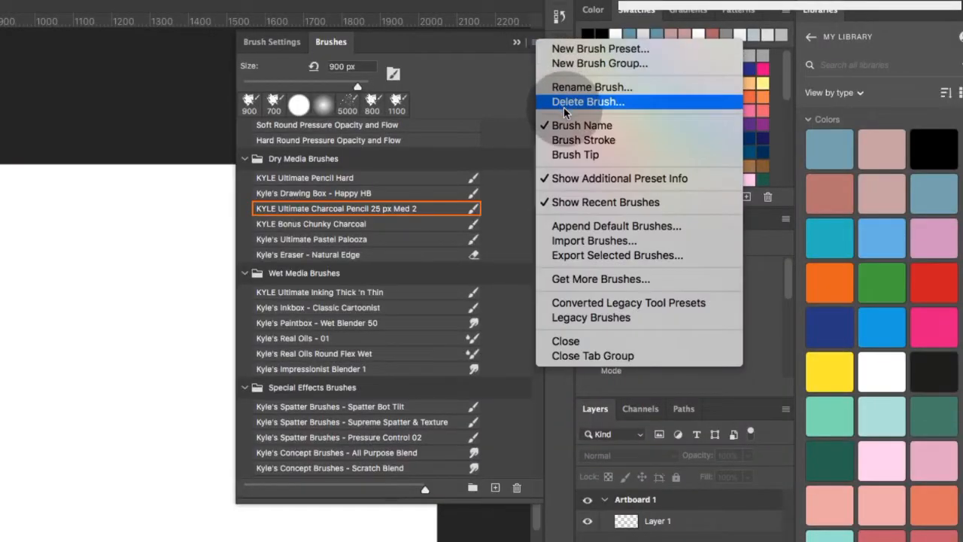
left_click(606, 279)
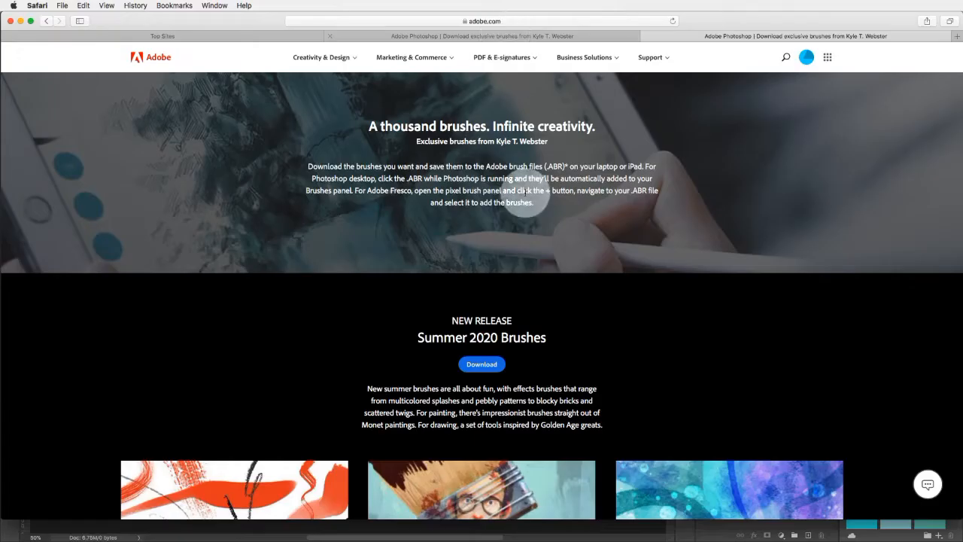
scroll(554, 249, "down", 5)
scroll(555, 253, "down", 3)
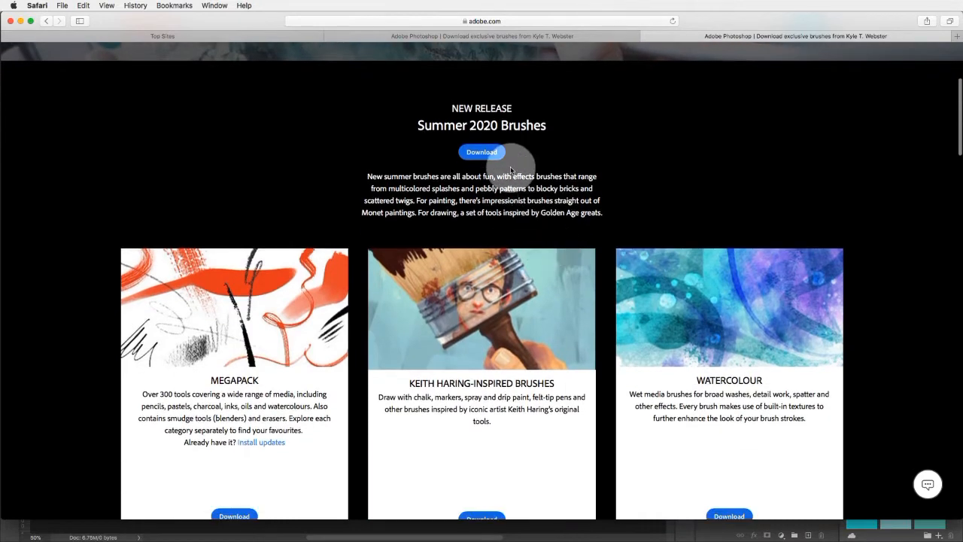
scroll(410, 169, "down", 5)
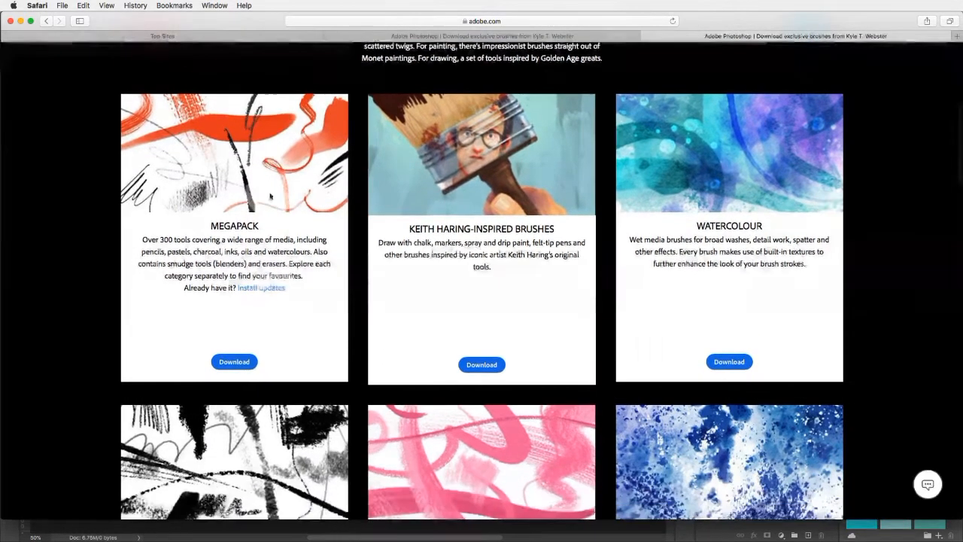
left_click(239, 368)
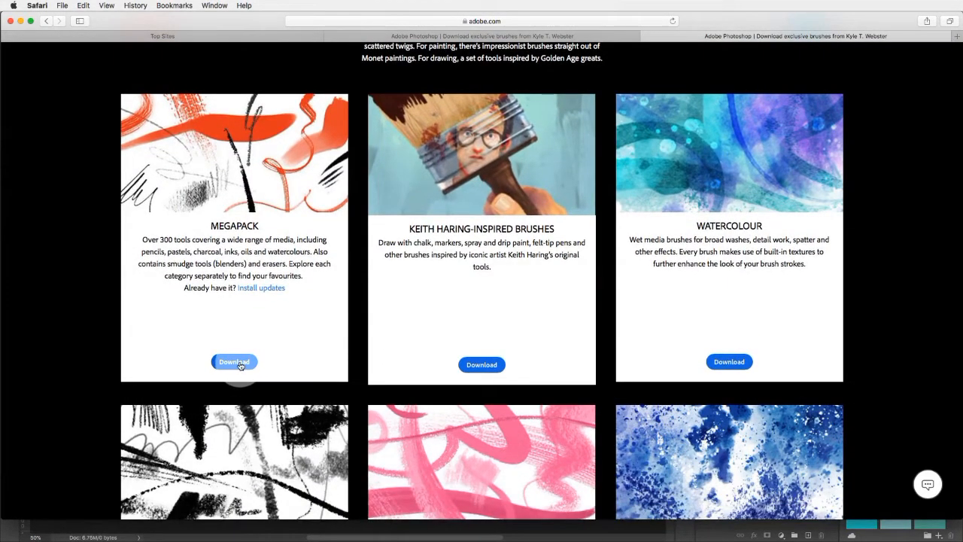
- Look through the other downloadable brush packs on the page, such as Gouache, Spatter, Crosshatchers and Halftones
scroll(39, 119, "down", 10)
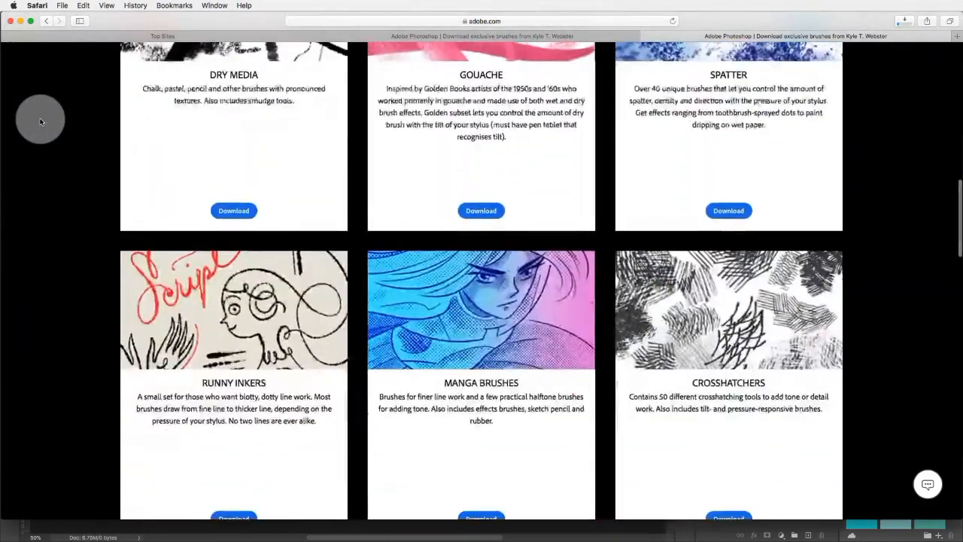
scroll(41, 121, "down", 3)
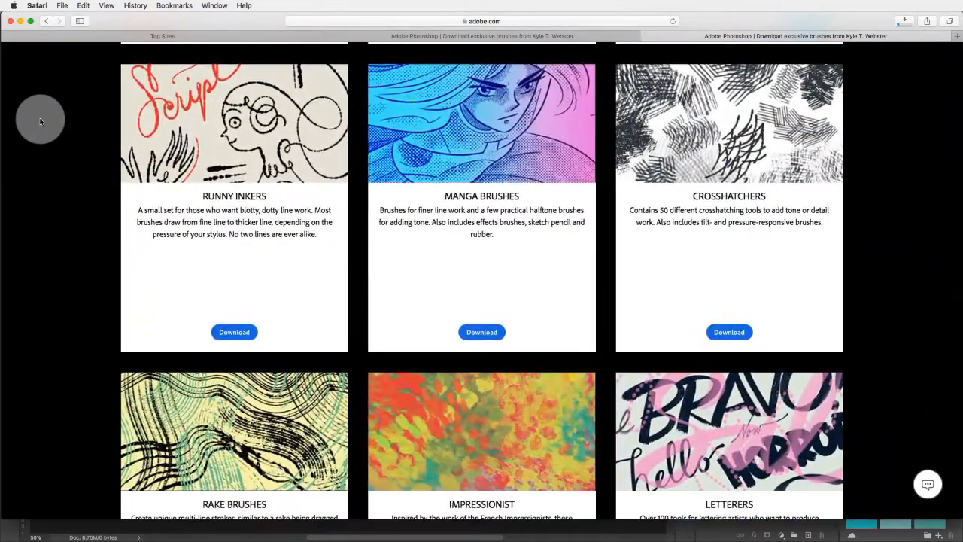
scroll(41, 121, "down", 6)
scroll(41, 121, "down", 4)
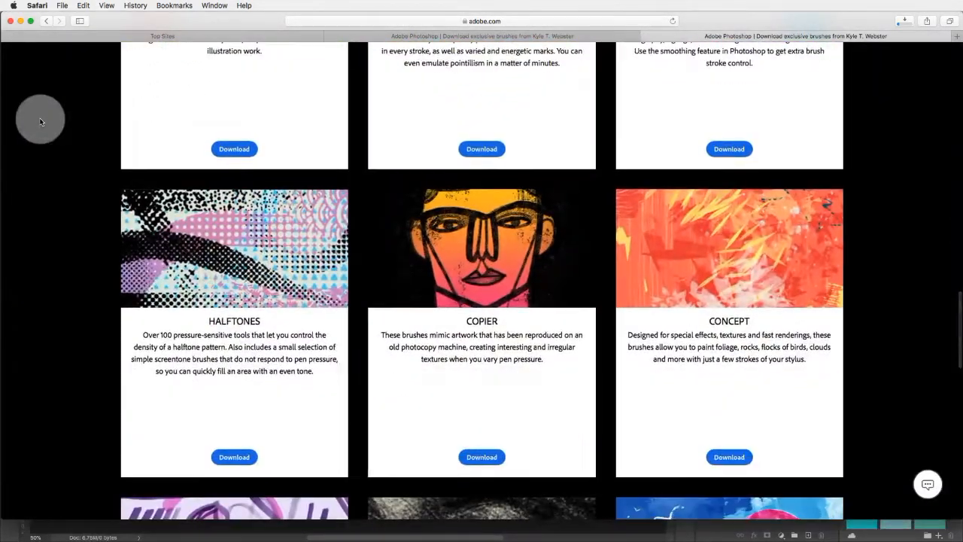
scroll(41, 121, "down", 3)
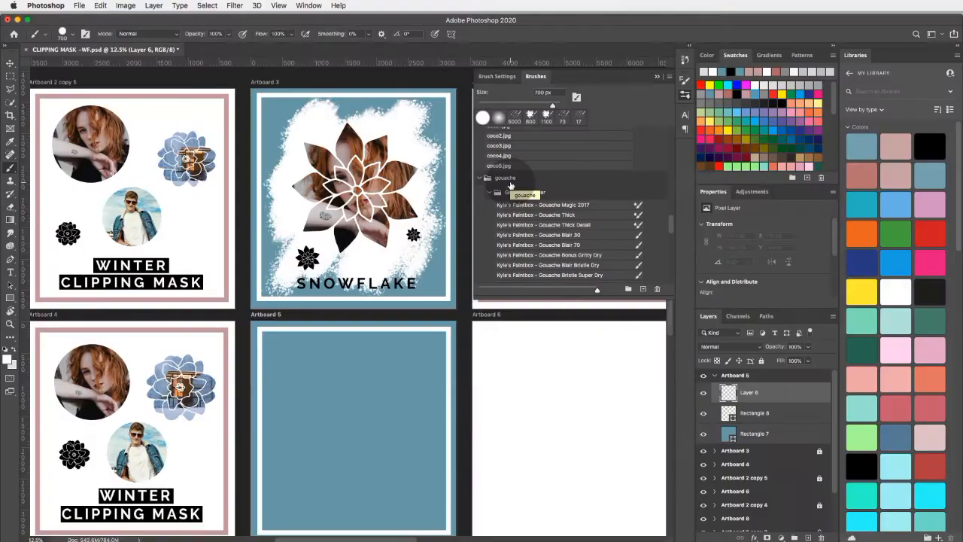
- Back in Photoshop, choose the KYLE Ultimate Charcoal Pencil 25 px Med 2 brush from Dry Media Brushes and enlarge it to 700 px
scroll(577, 172, "up", 5)
scroll(570, 181, "up", 5)
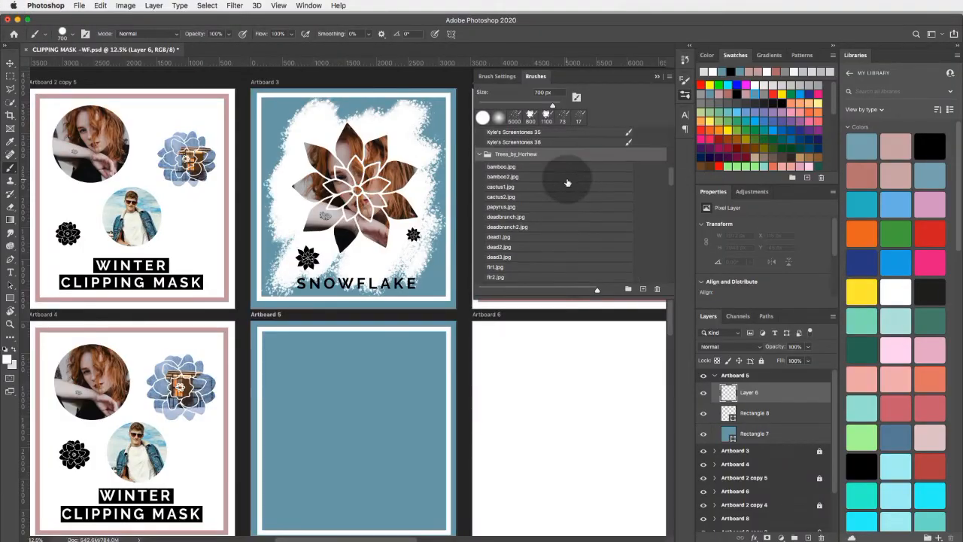
scroll(567, 183, "up", 6)
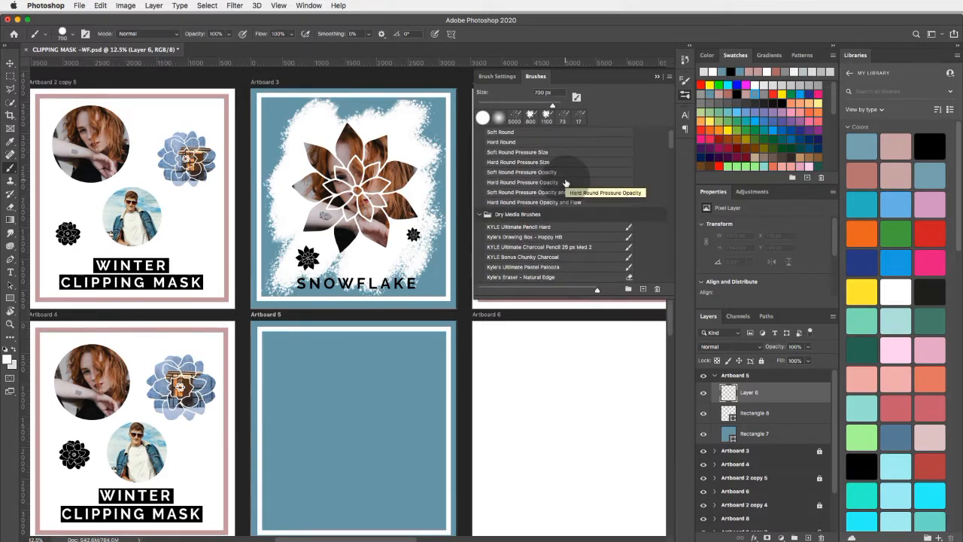
scroll(566, 183, "up", 2)
left_click(534, 263)
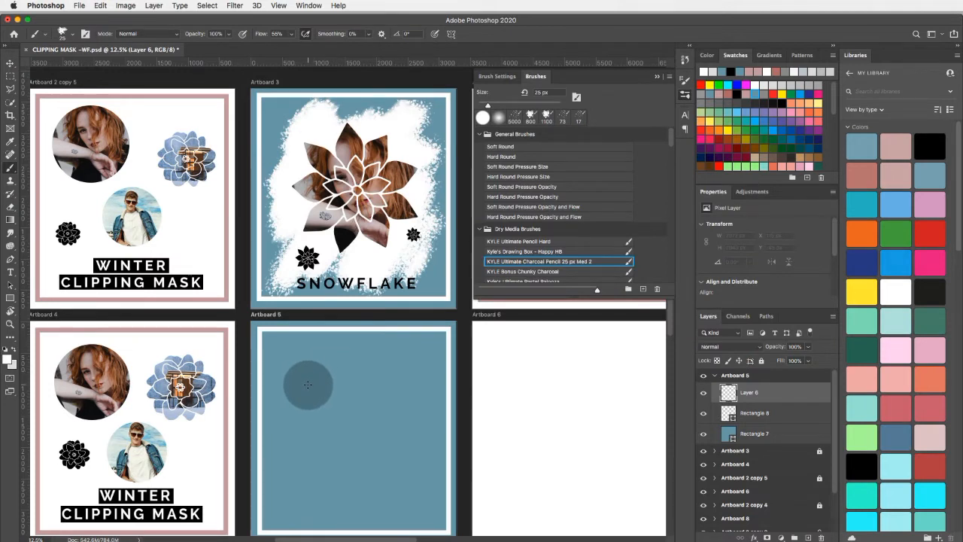
key("bracketright")
key("bracketright")
key("bracketright")
key("bracketright")
key("bracketright")
key("bracketright")
key("bracketright")
key("bracketright")
key("bracketright")
key("bracketright")
key("bracketright")
key("bracketright")
key("bracketright")
key("bracketright")
key("bracketright")
key("bracketright")
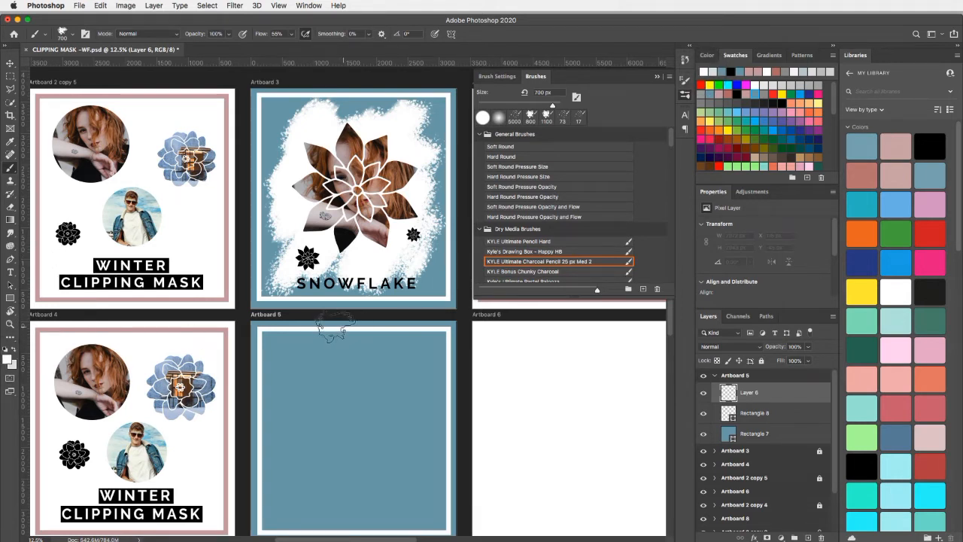
- Paint a rough-edged white patch about 2515 by 2878 px over the middle of Artboard 5 and hide the brush presets
mouse_move(318, 351)
left_mouse_down()
mouse_move(323, 408)
mouse_move(378, 370)
mouse_move(316, 451)
left_mouse_up()
mouse_move(327, 497)
left_mouse_down()
mouse_move(405, 362)
mouse_move(360, 455)
mouse_move(408, 405)
mouse_move(376, 473)
mouse_move(403, 458)
mouse_move(412, 478)
mouse_move(397, 459)
mouse_move(350, 487)
mouse_move(337, 470)
mouse_move(306, 493)
mouse_move(301, 426)
mouse_move(288, 455)
mouse_move(301, 394)
mouse_move(294, 422)
mouse_move(357, 354)
mouse_move(352, 401)
mouse_move(385, 354)
mouse_move(372, 394)
mouse_move(403, 346)
left_mouse_up()
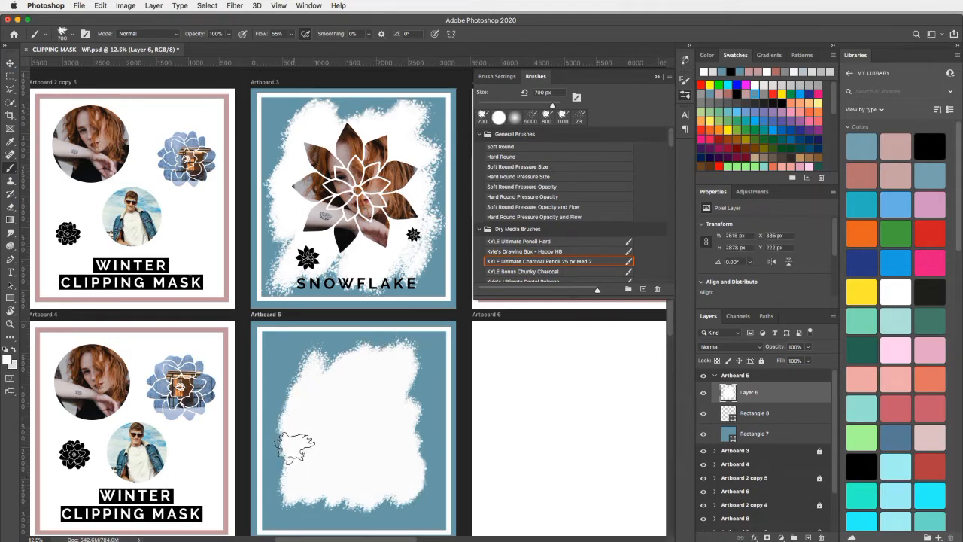
scroll(374, 471, "down", 3)
scroll(373, 470, "right", 3)
key("F5")
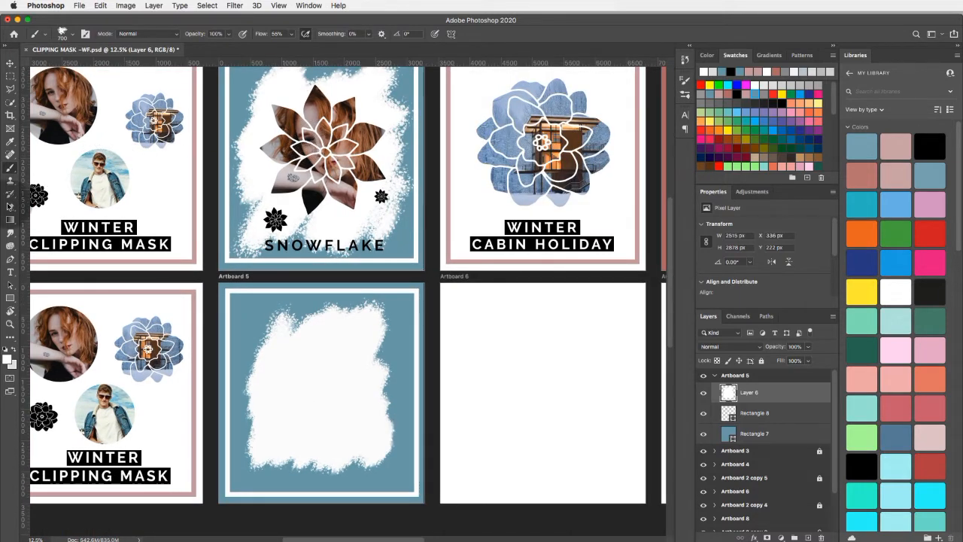
- Draw a black Shape 47 flower from the Flowers custom shapes, about 2009 by 2069 px, over the white patch on Artboard 5
left_click(10, 296)
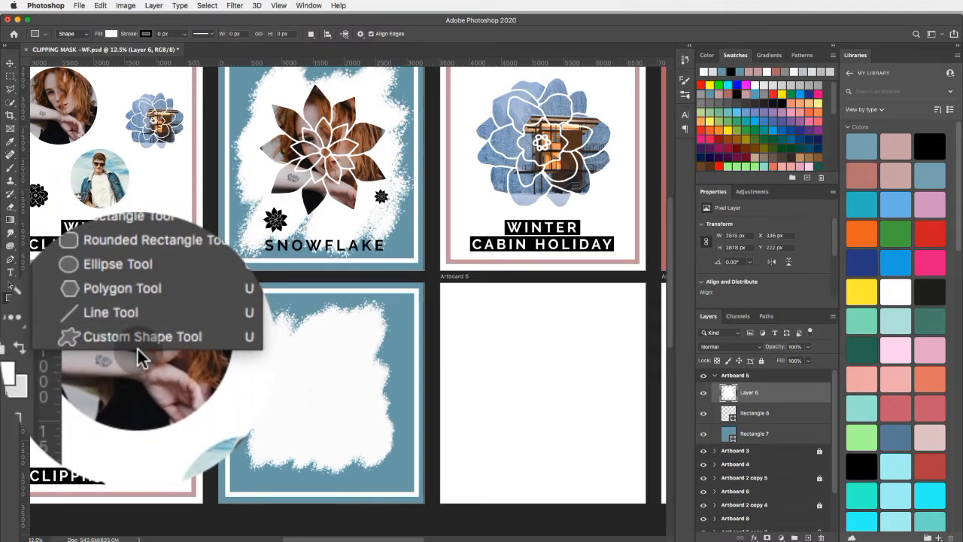
left_click(137, 343)
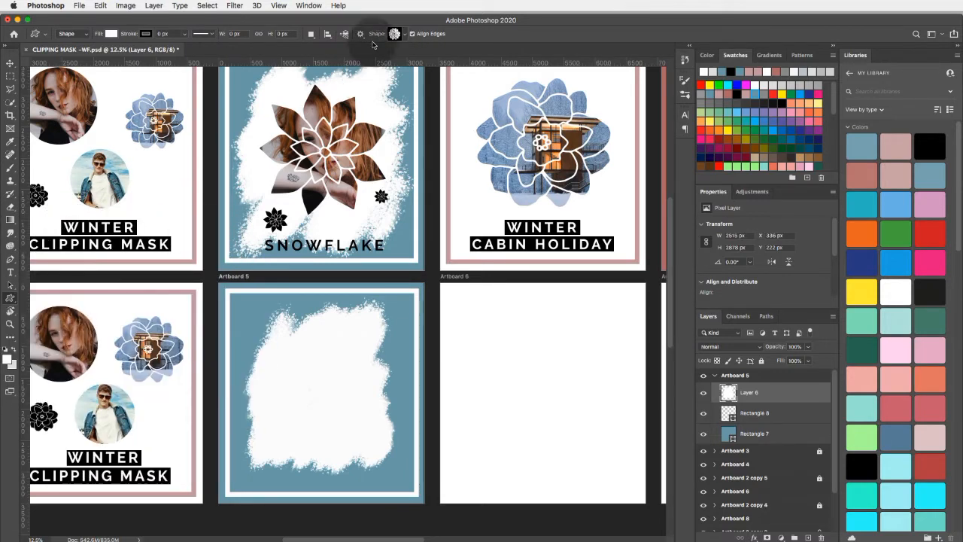
left_click(398, 33)
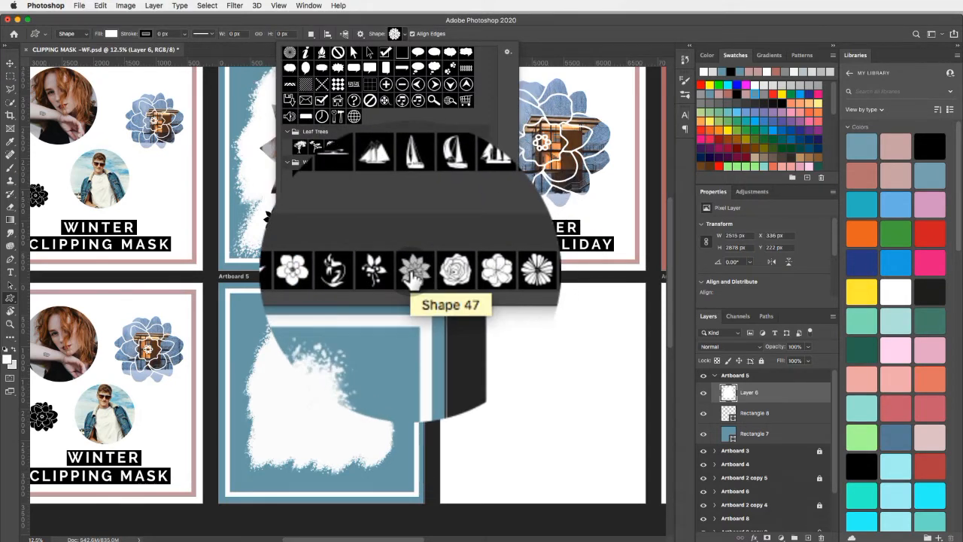
left_click(411, 271)
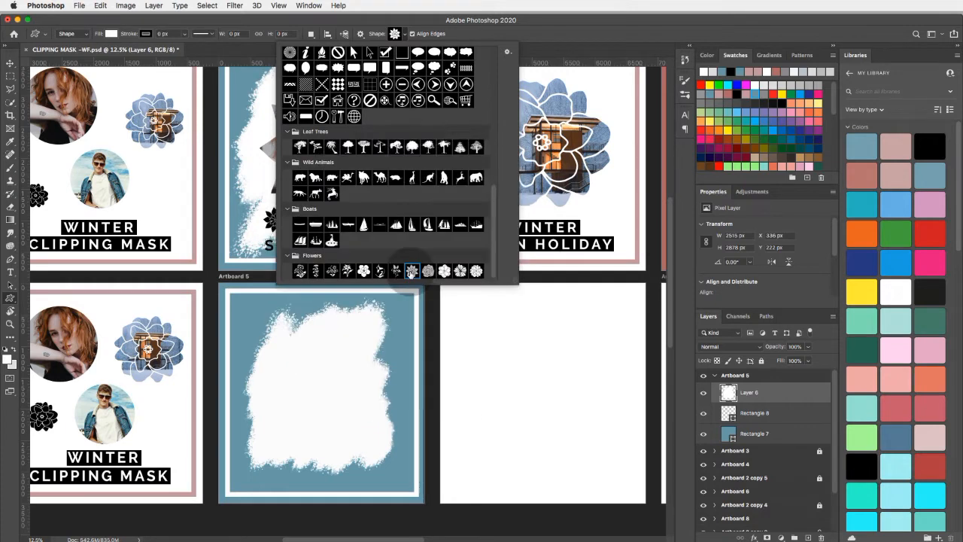
left_click(736, 71)
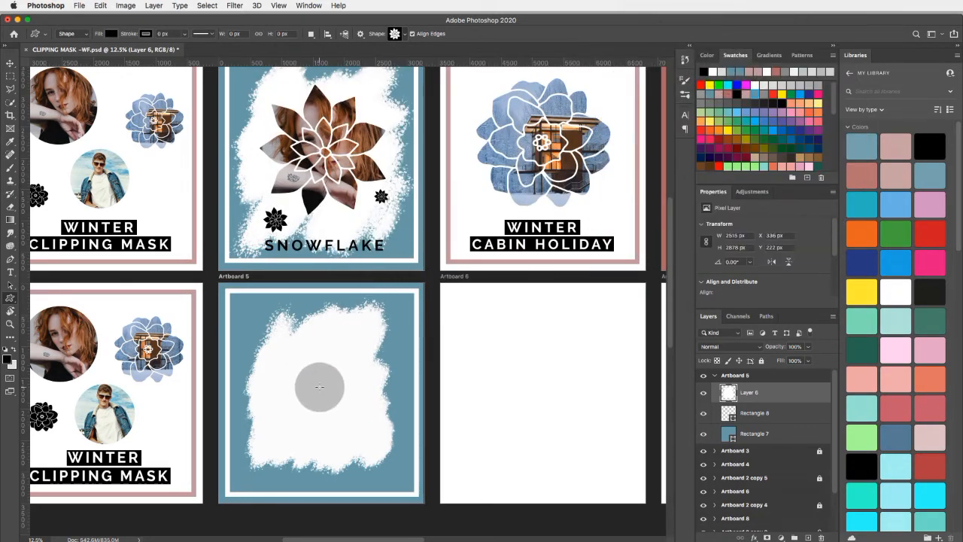
left_click_drag(259, 325, 404, 455)
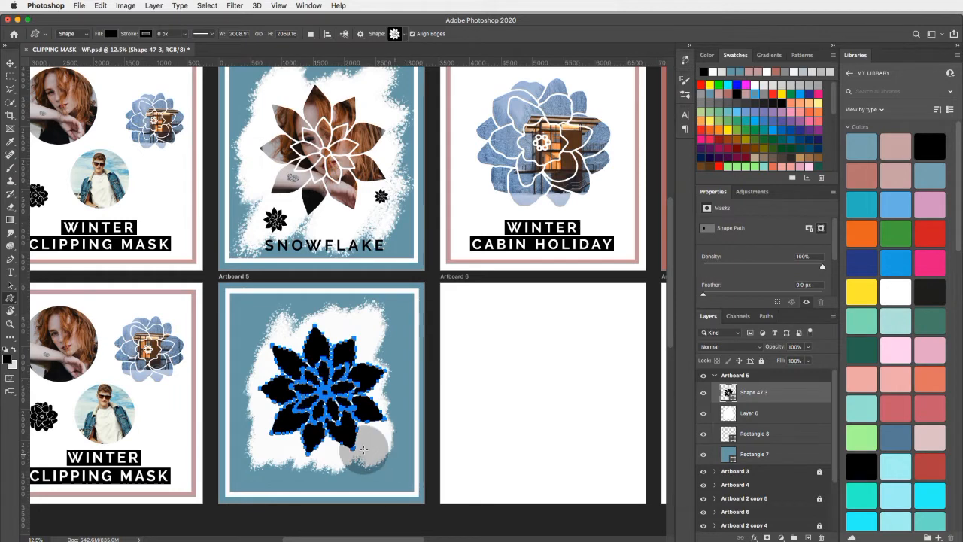
- Place the Remove Tattoo.jpg photo as an embedded image above the flower shape on Artboard 5
left_click(81, 6)
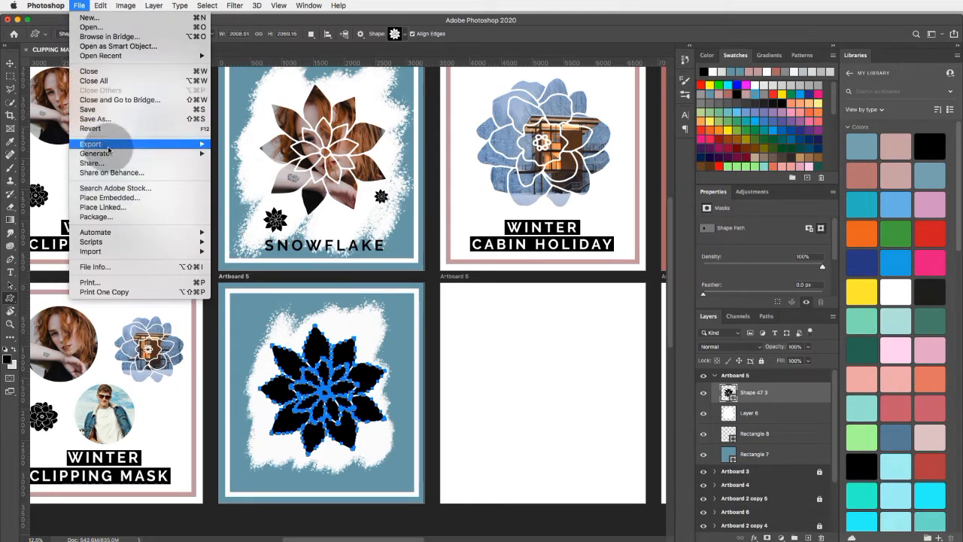
left_click(109, 197)
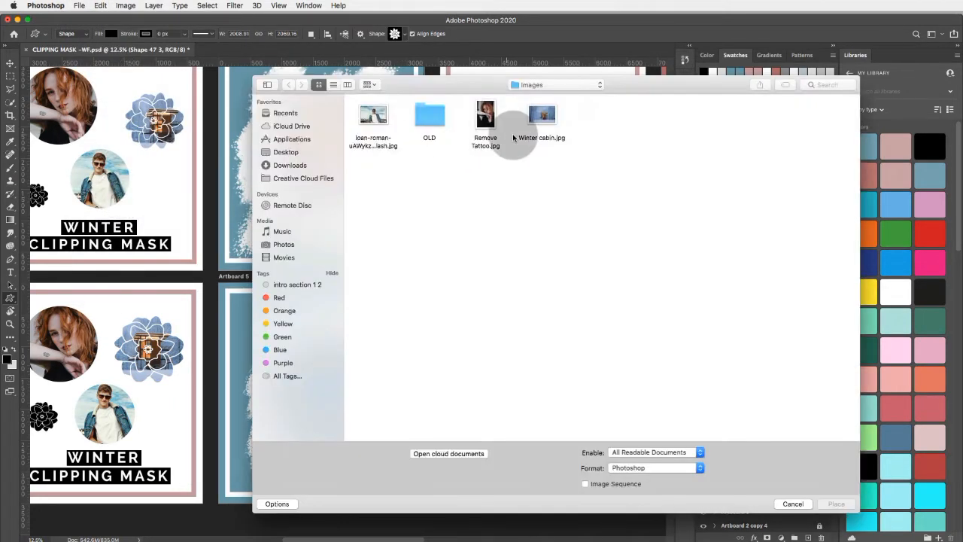
left_click_drag(482, 90, 597, 123)
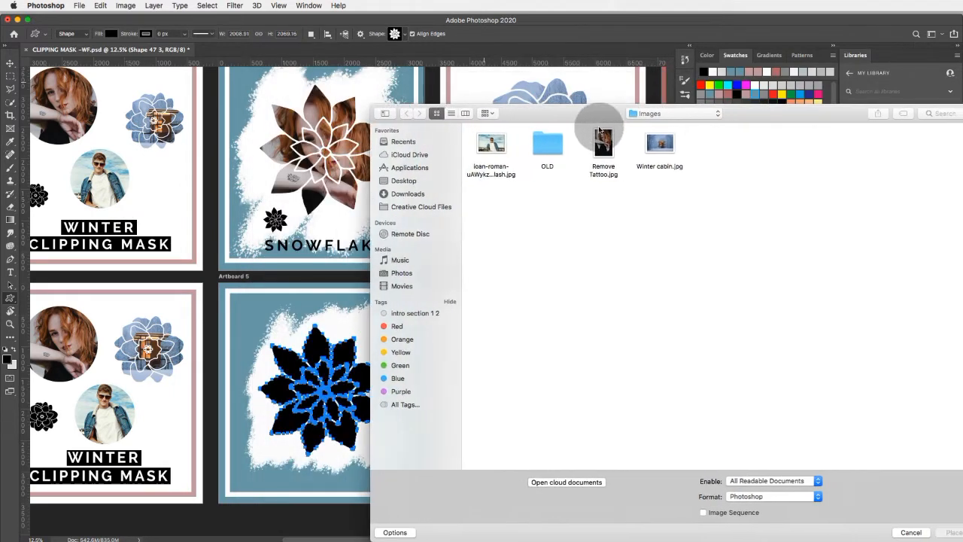
left_click(599, 140)
left_click_drag(650, 105, 569, 117)
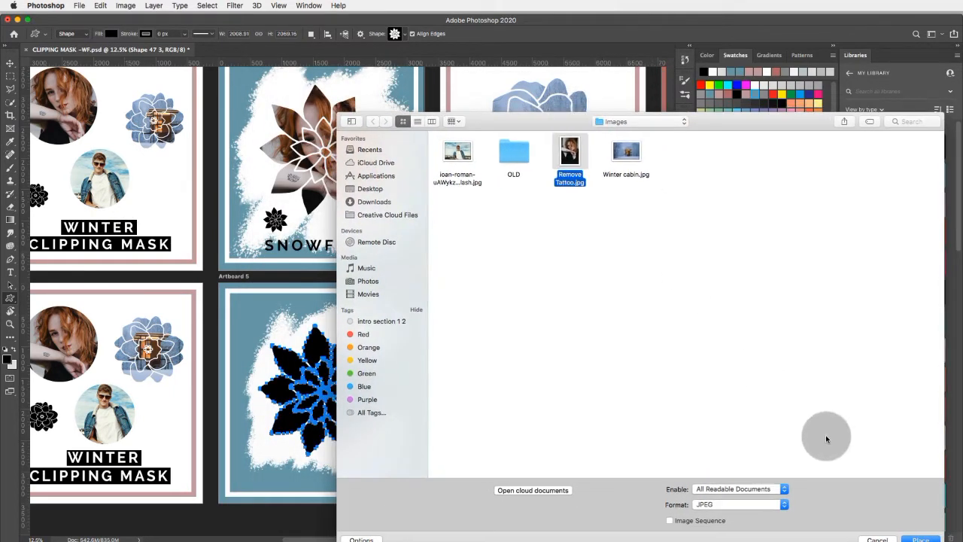
left_click(919, 538)
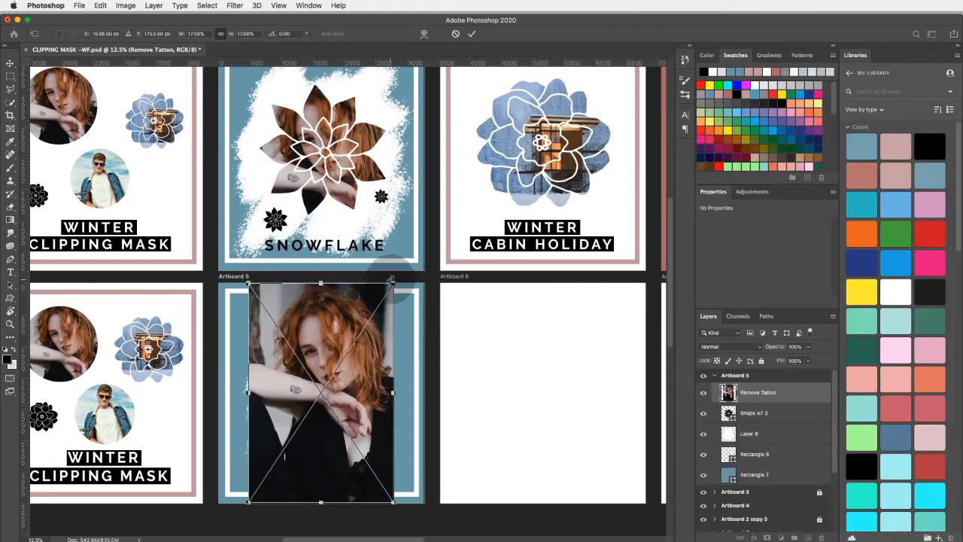
- Scale the placed photo to about 15.4% and position it so it covers the flower on Artboard 5
left_click_drag(422, 283, 362, 329)
left_click_drag(342, 369, 348, 340)
left_click_drag(371, 306, 411, 285)
left_click_drag(265, 282, 246, 273)
left_click_drag(302, 334, 306, 352)
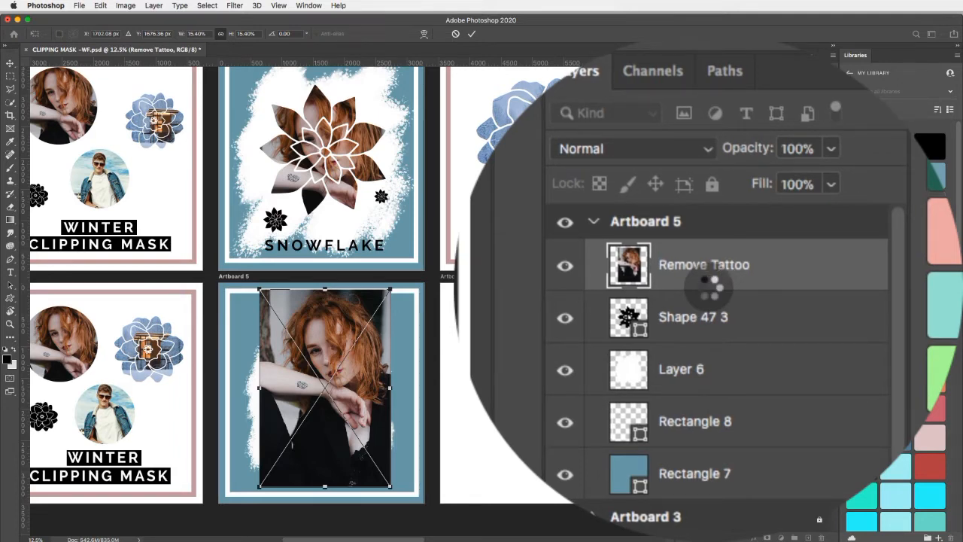
- Clip the Remove Tattoo layer to the flower shape and shift the photo down and left so the face shows inside the petals
left_click(708, 287, "alt")
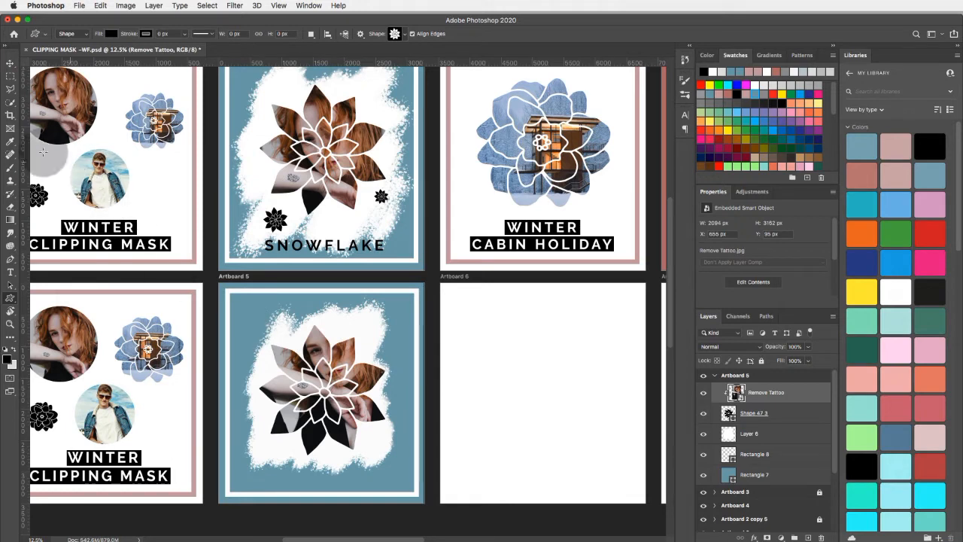
left_click(9, 64)
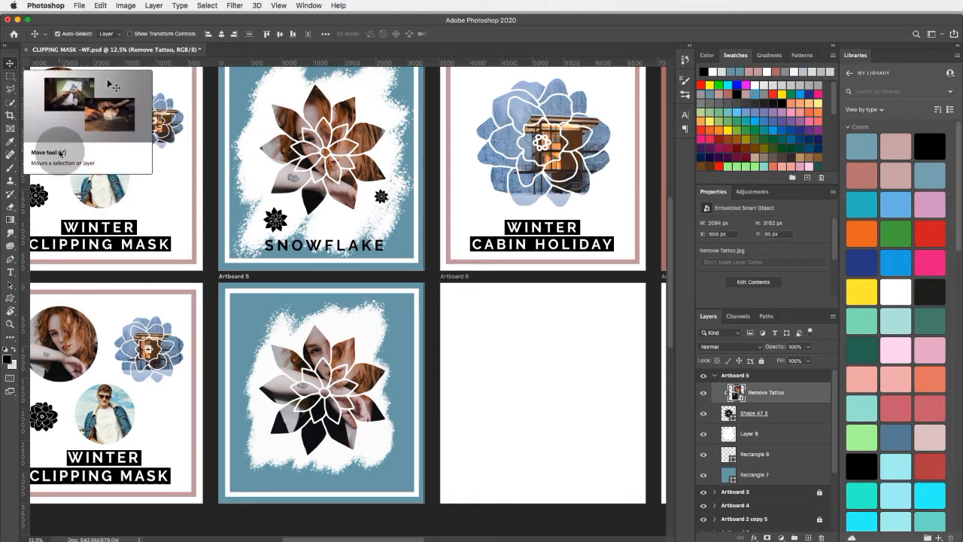
left_click_drag(330, 336, 314, 360)
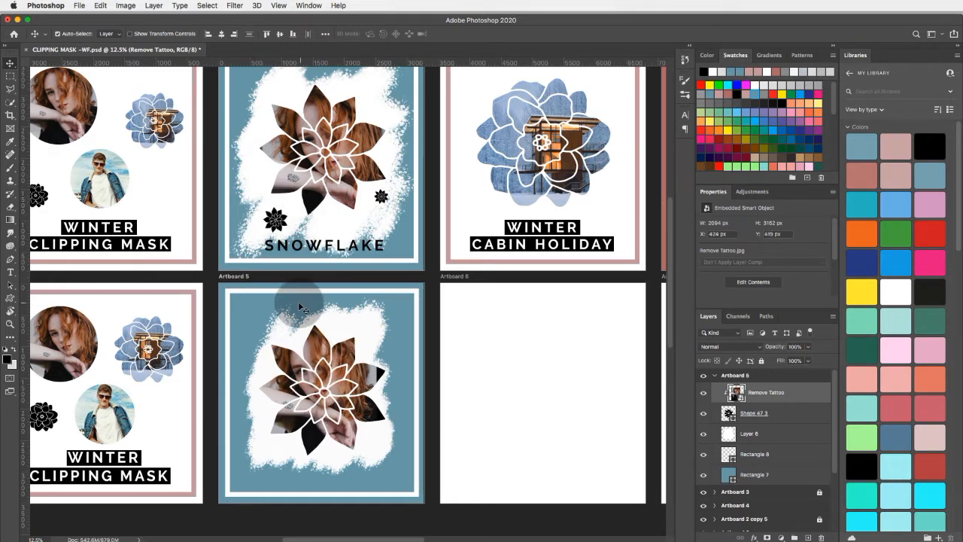
- Collapse the Artboard 5 layer group and select the empty Artboard 8 below the blue-framed cabin design
scroll(297, 302, "right", 10)
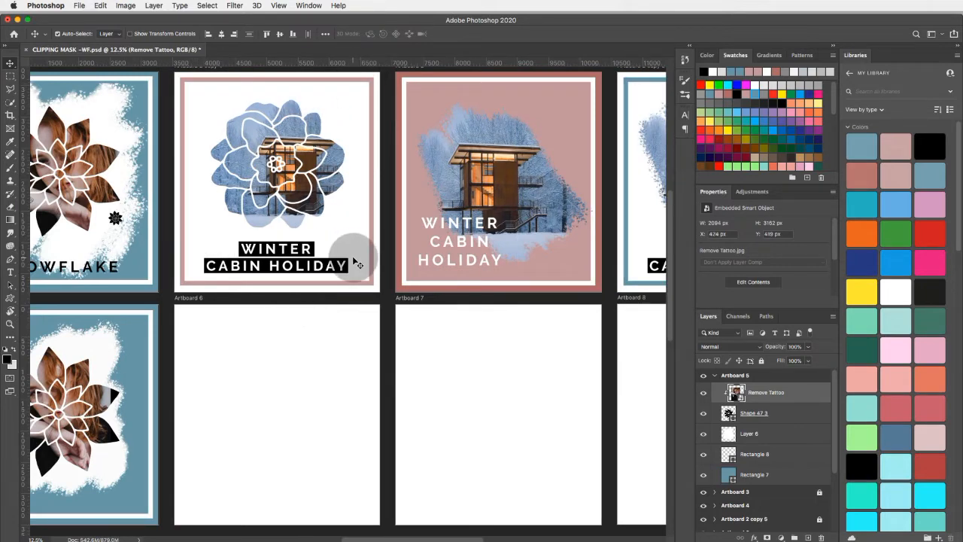
scroll(357, 256, "right", 5)
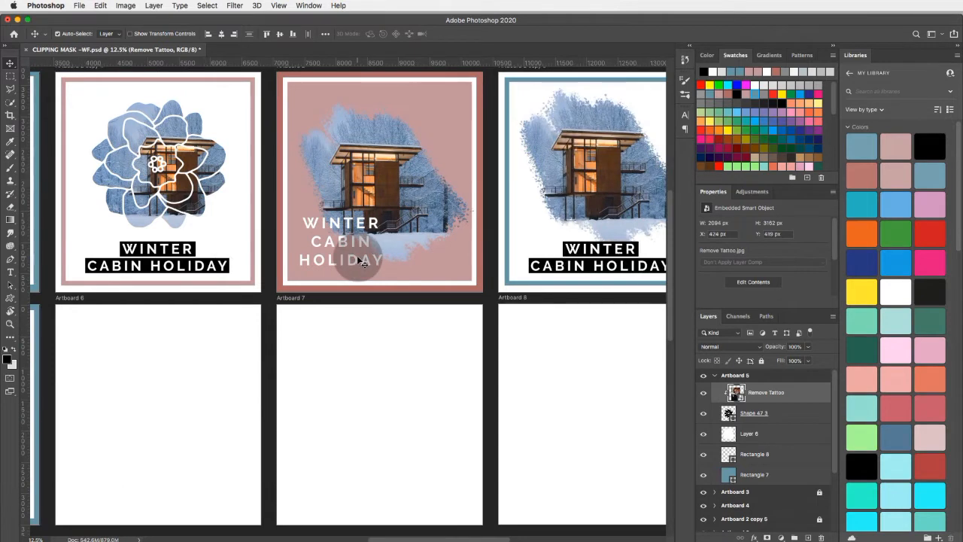
scroll(362, 261, "right", 6)
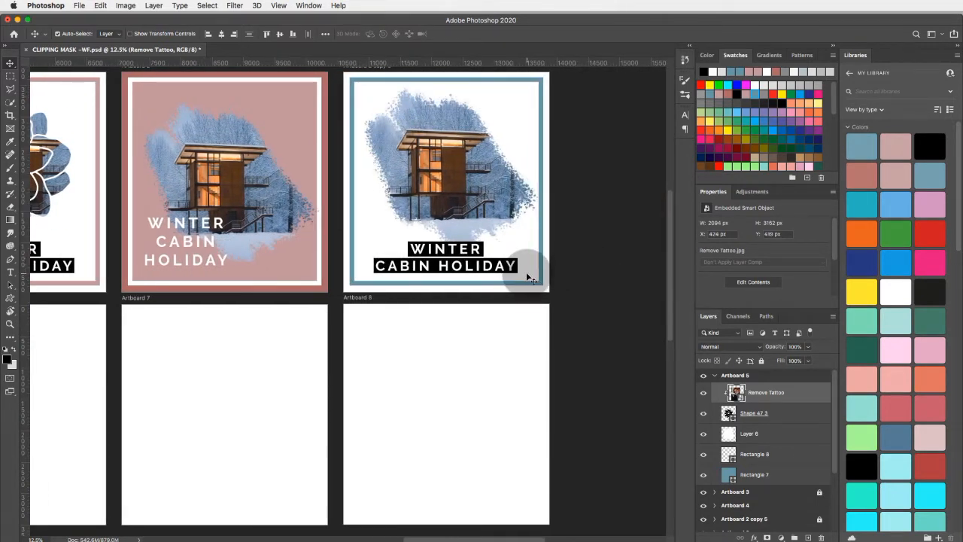
scroll(531, 278, "up", 1)
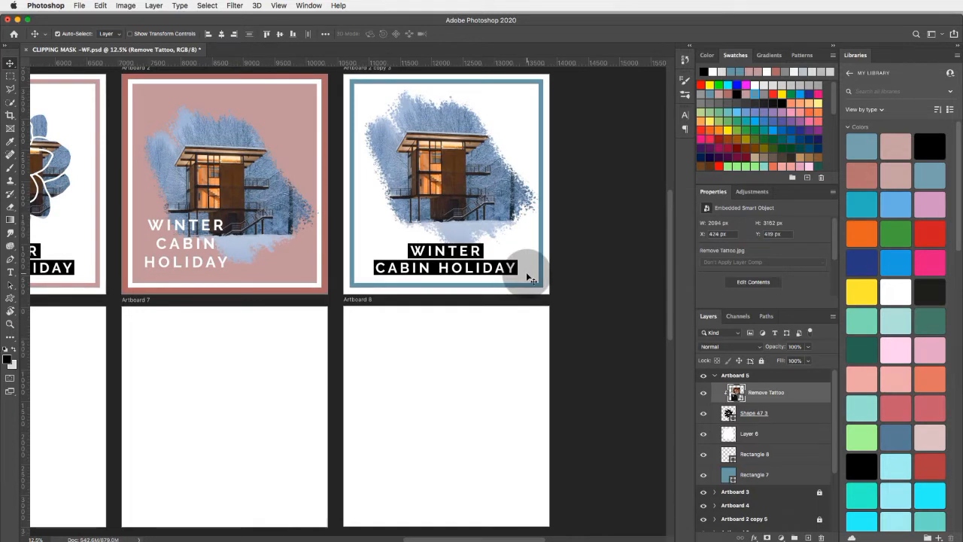
scroll(505, 361, "left", 1)
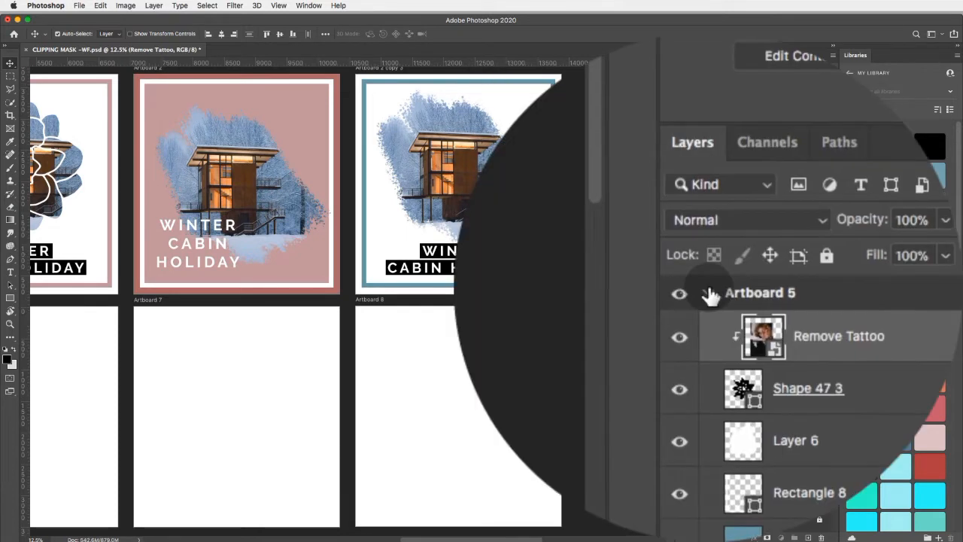
left_click(714, 374)
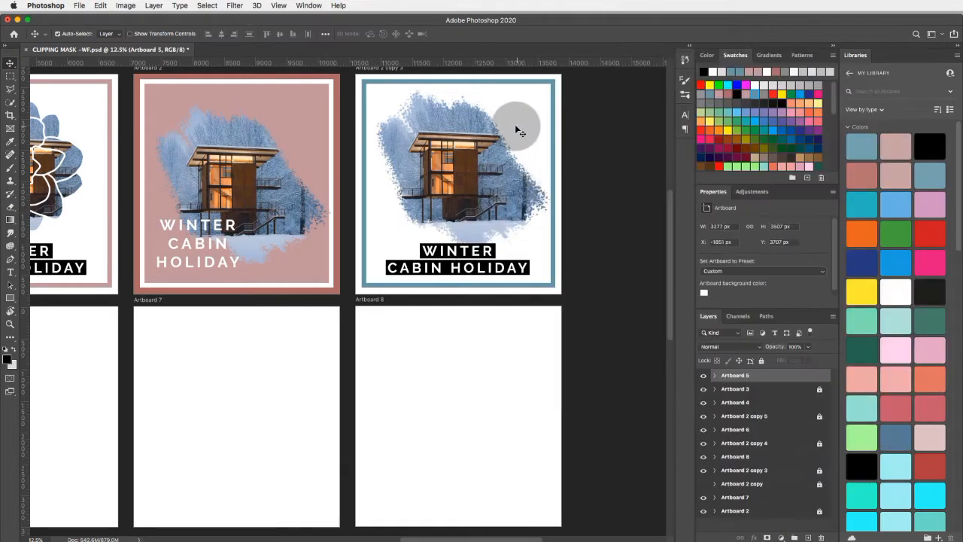
left_click(489, 378)
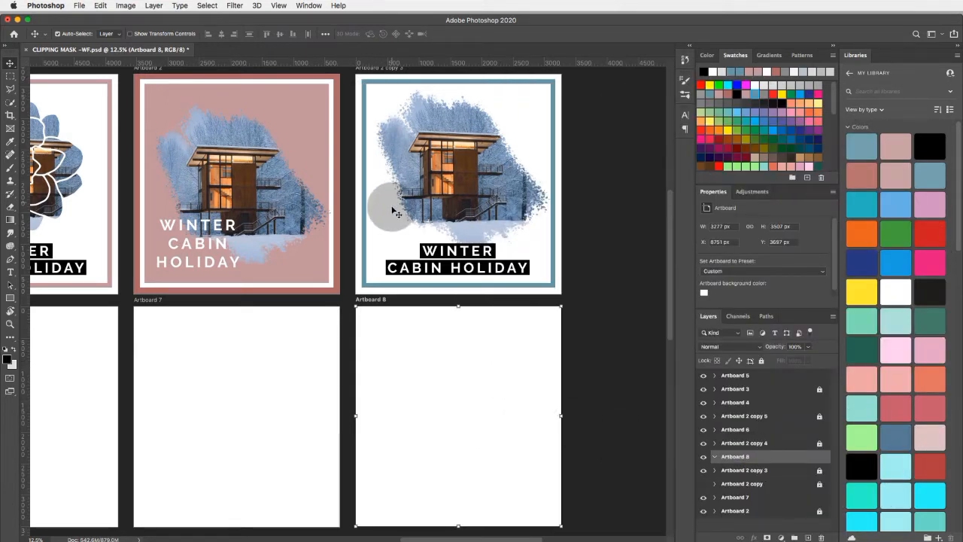
- Draw a rectangle about 3271 by 3506 px covering Artboard 8 and set its fill to none
left_click(11, 298)
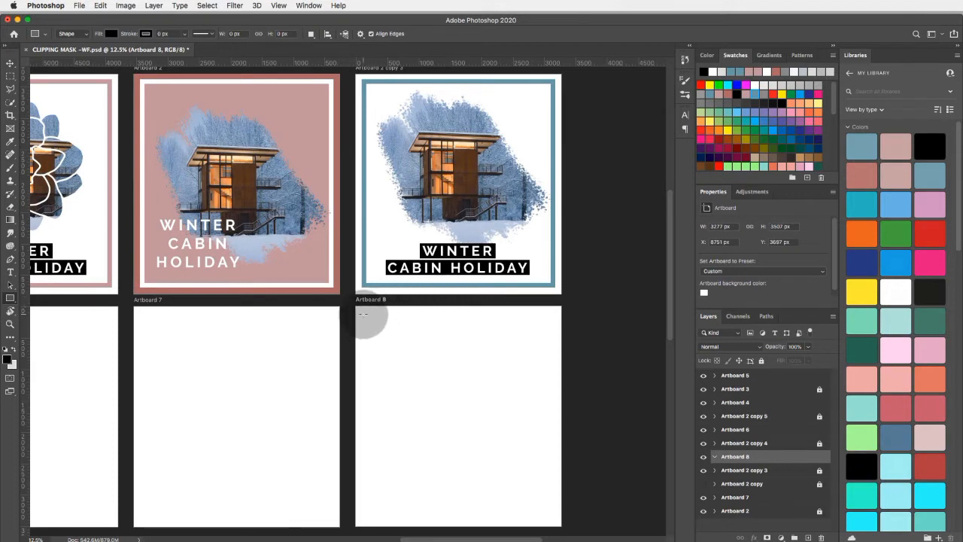
left_click_drag(356, 305, 561, 525)
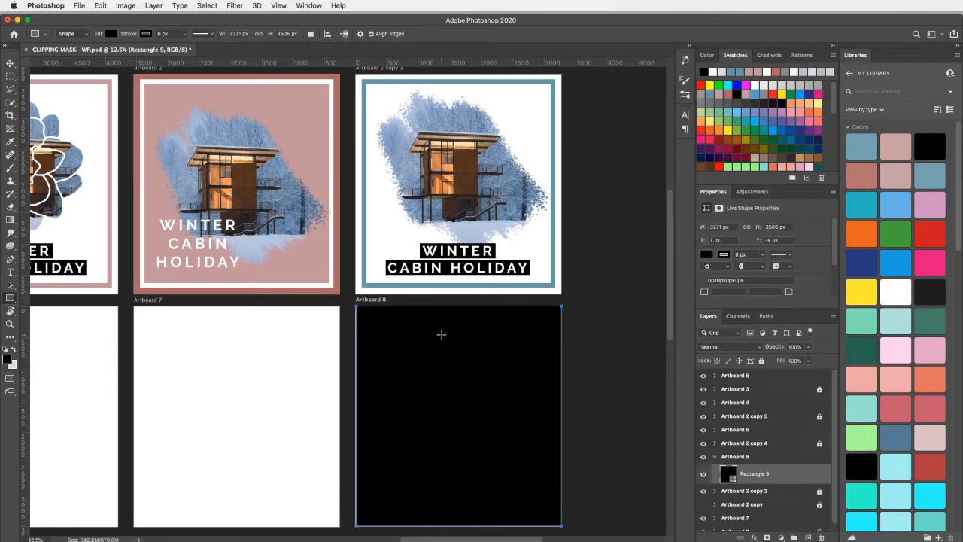
left_click(110, 33)
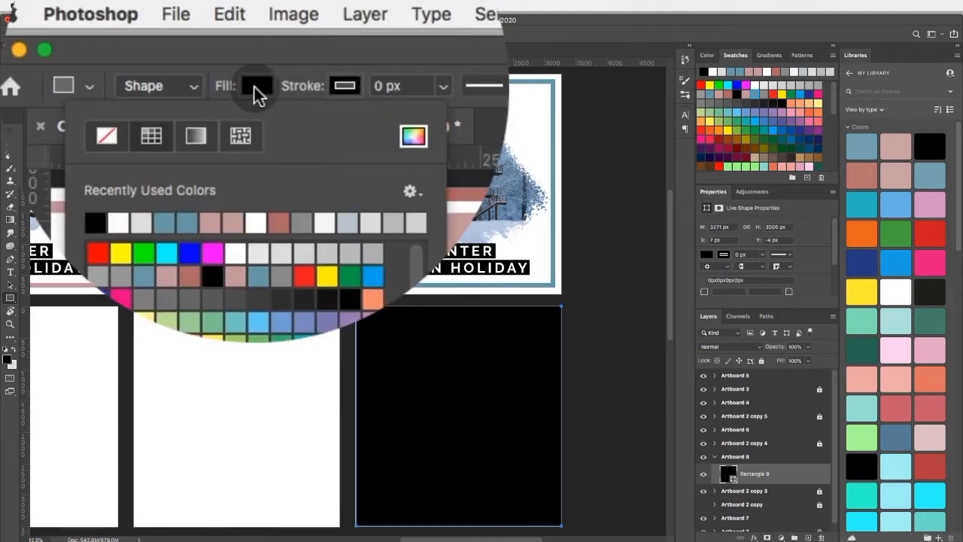
left_click(106, 135)
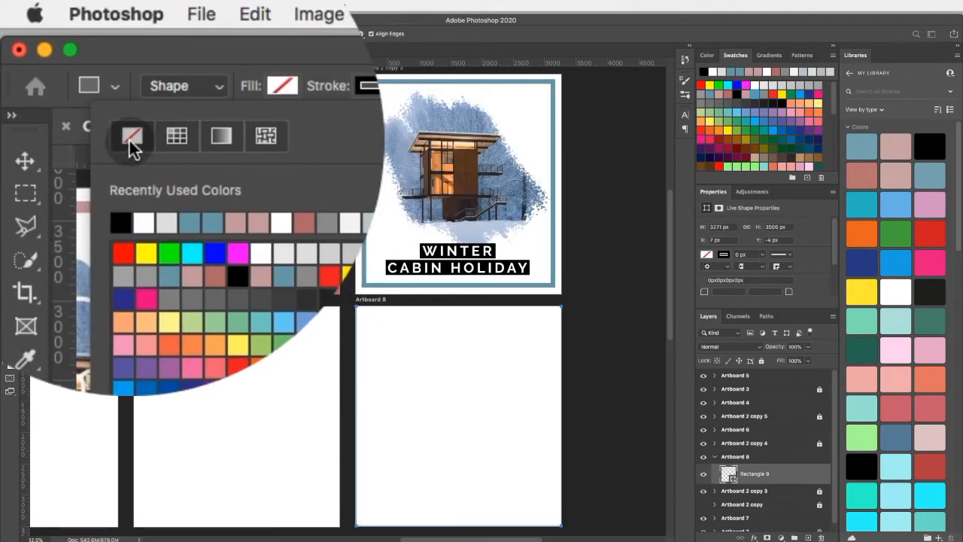
- Give the rectangle a stroke in the blue sampled from the frame of Artboard 2 copy 3, about 67 px wide
left_click(253, 89)
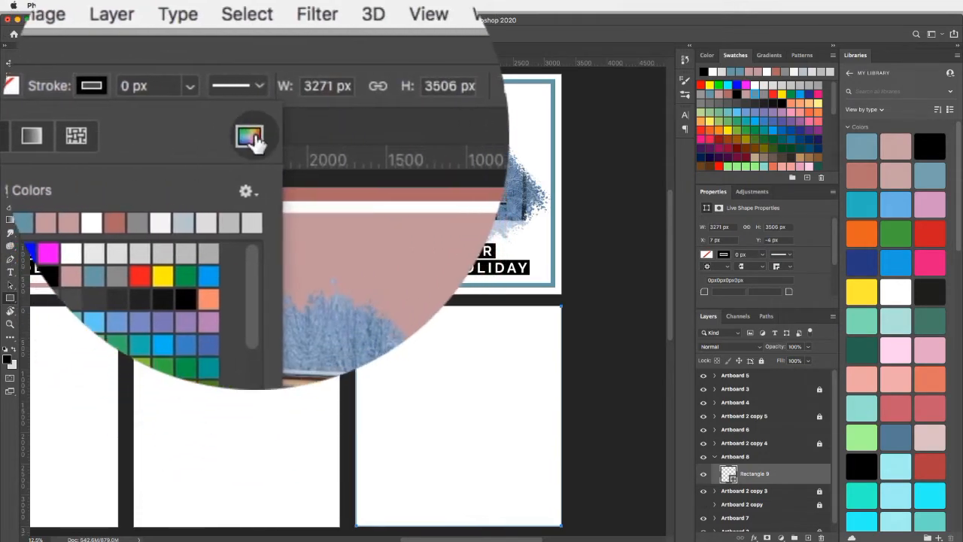
left_click(479, 135)
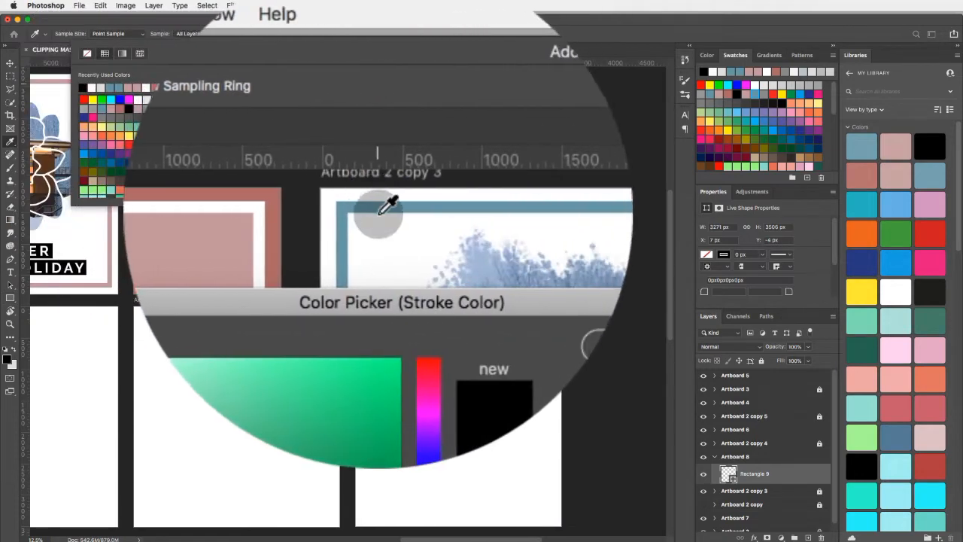
left_click(377, 206)
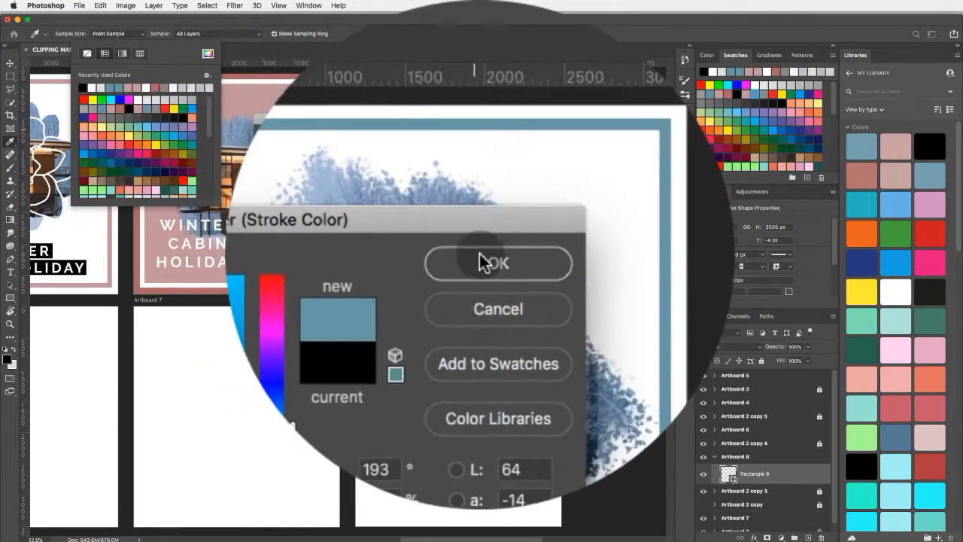
left_click(487, 260)
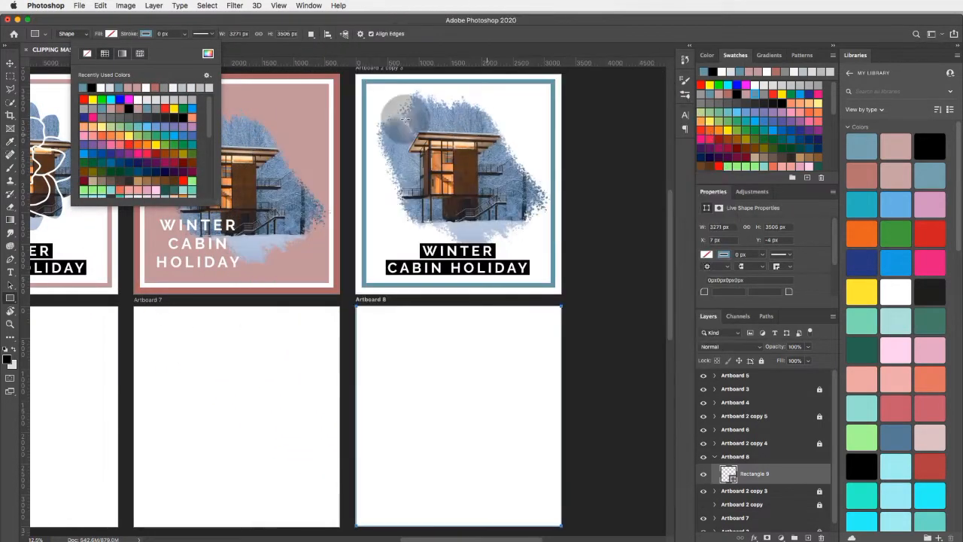
left_click(164, 34)
left_click(185, 34)
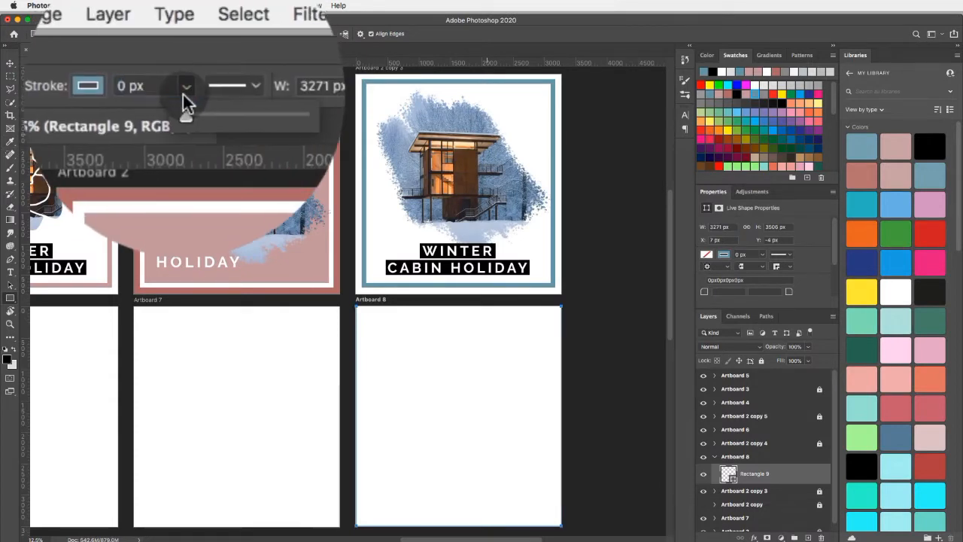
left_click_drag(183, 45, 204, 47)
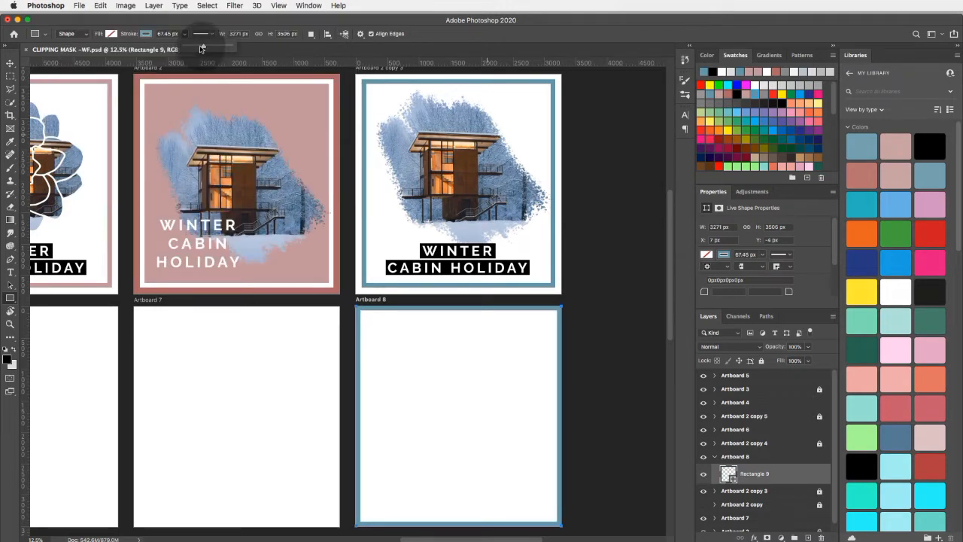
- Free Transform the blue frame on Artboard 8 around its centre to 93.22%, about 3049 by 3268 px
left_click(11, 66)
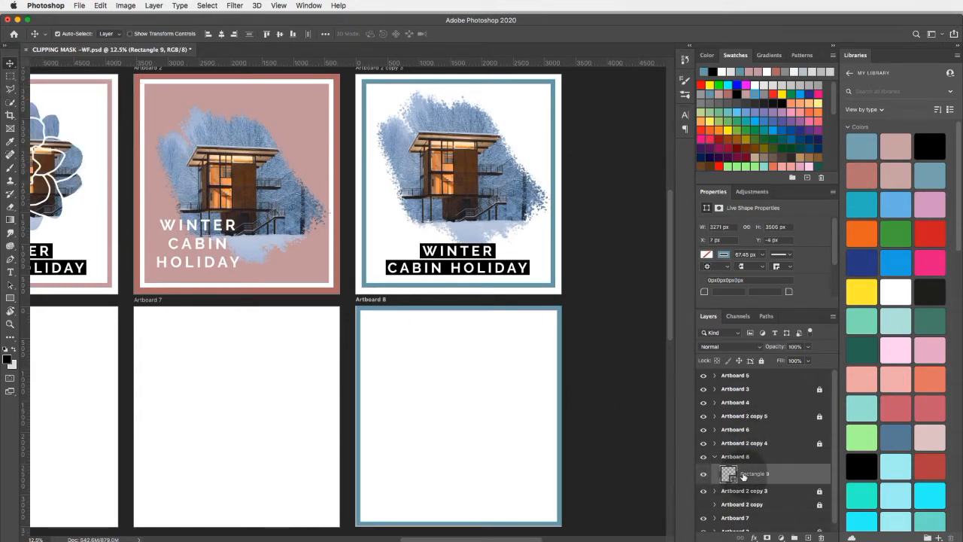
left_click_drag(743, 477, 264, 296)
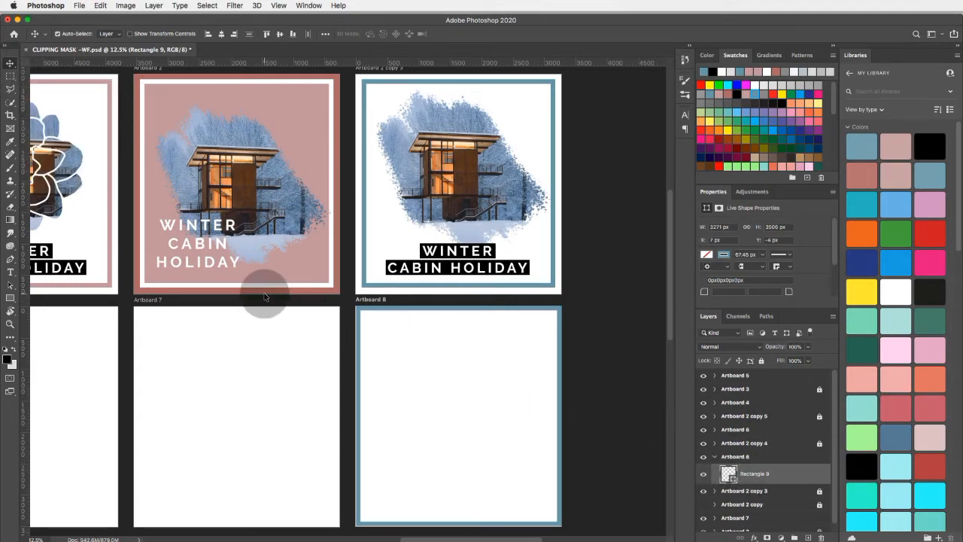
left_click(101, 6)
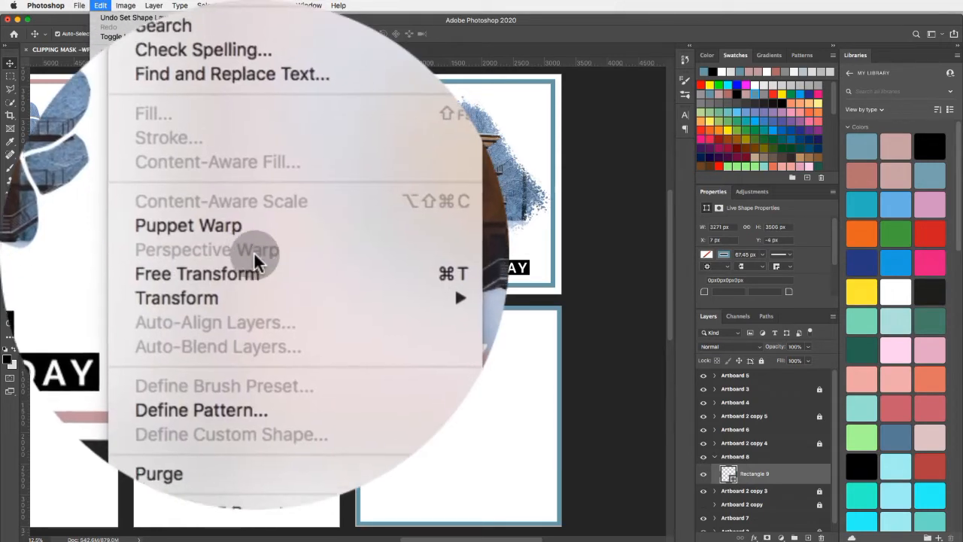
left_click(254, 260)
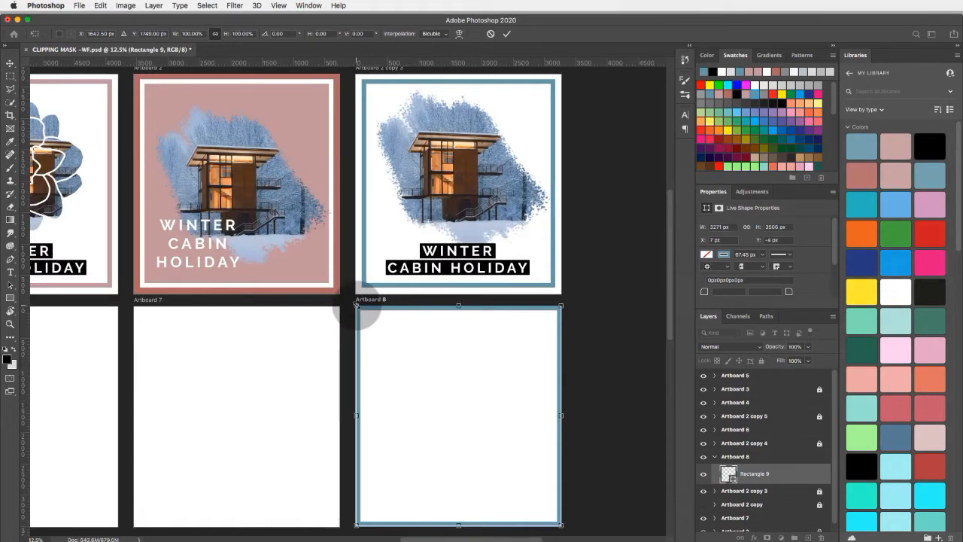
left_click_drag(356, 305, 364, 312)
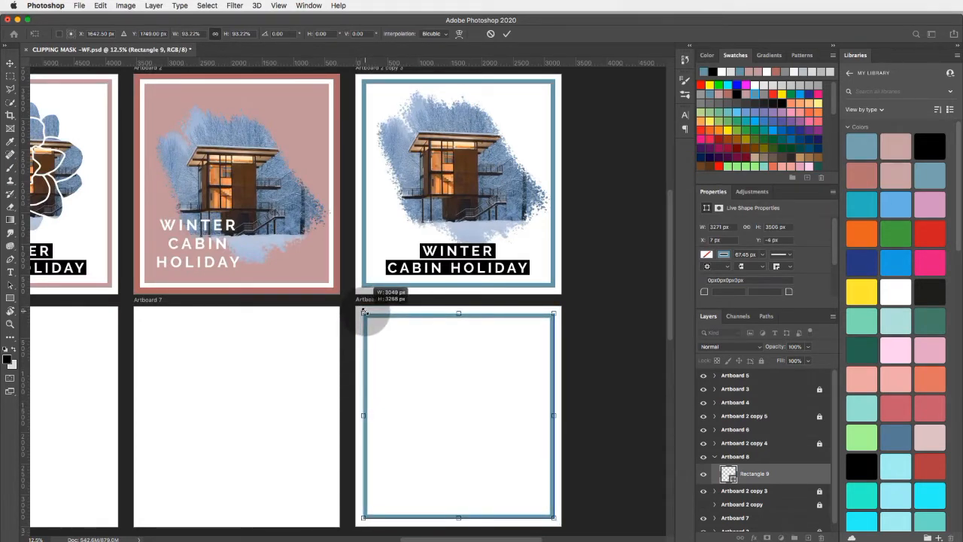
scroll(364, 311, "right", 3)
scroll(365, 311, "down", 2)
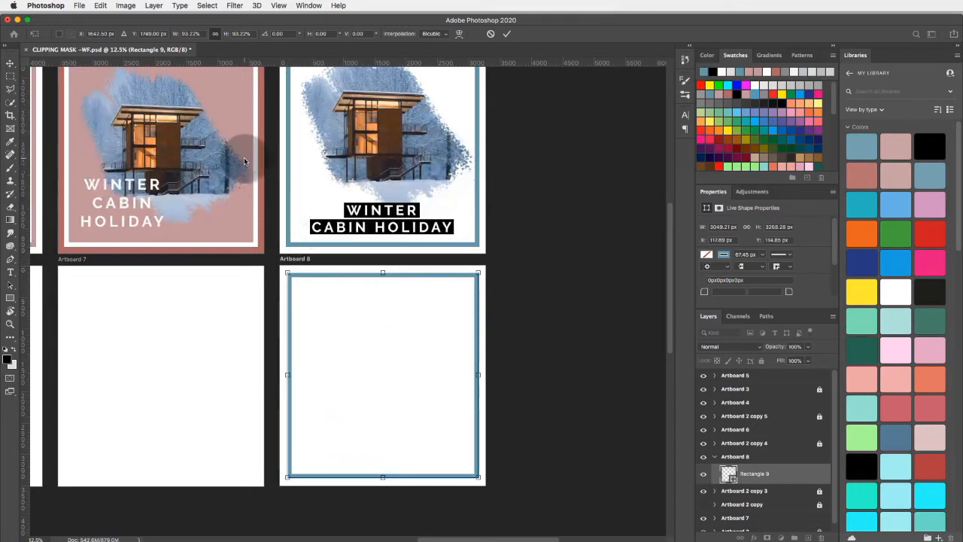
left_click(11, 65)
- Add a new empty layer above the blue frame on Artboard 8 and activate the Brush tool
scroll(570, 255, "up", 1)
scroll(570, 255, "right", 1)
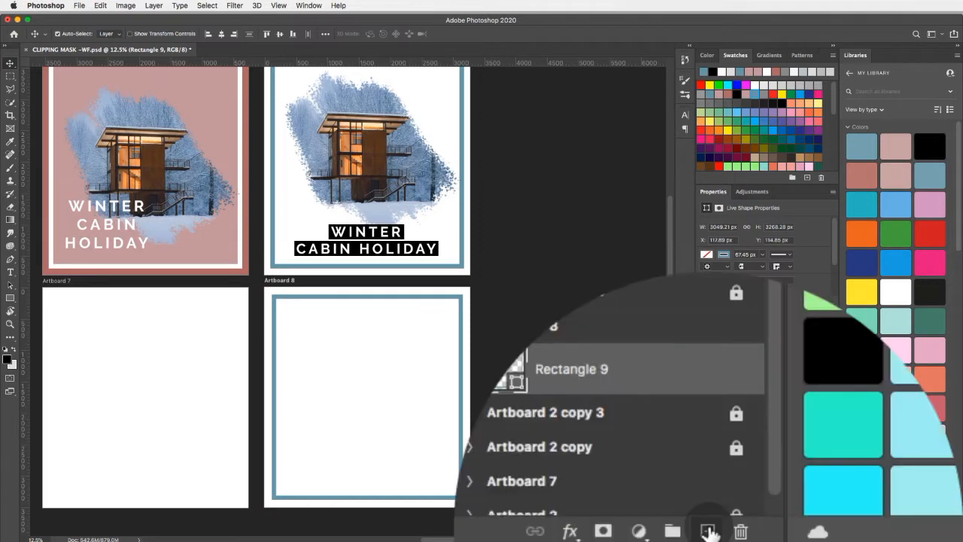
left_click(711, 531)
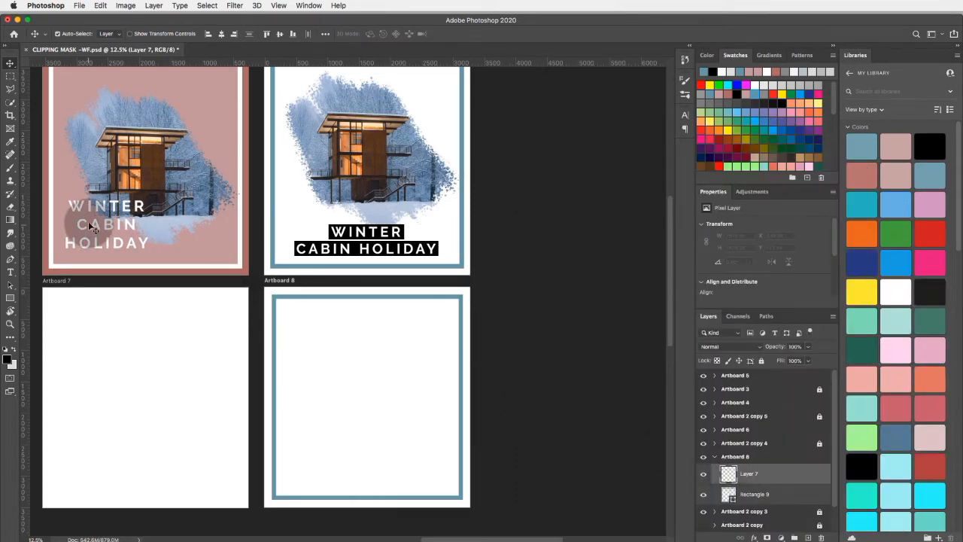
left_click(10, 167)
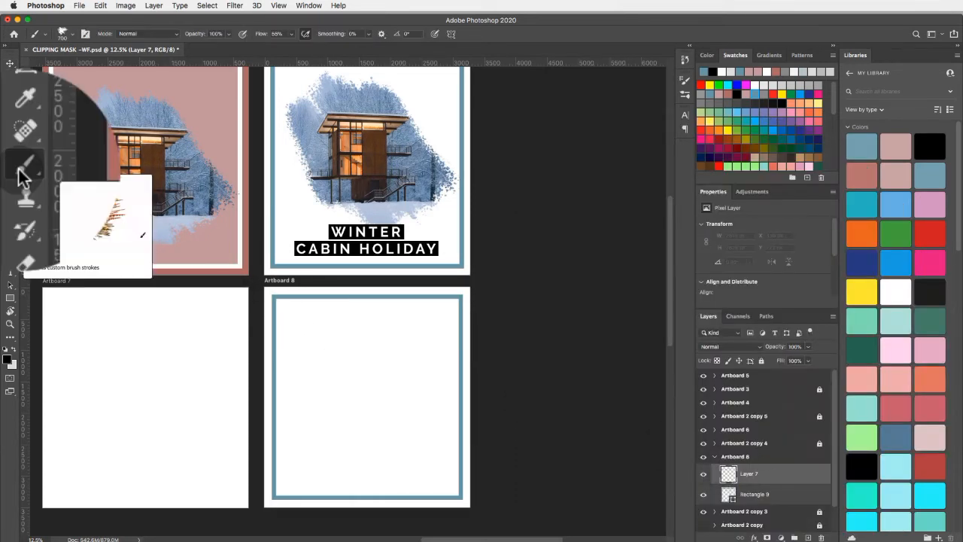
- Paint a black blob about 2827 by 2976 px inside the blue frame using the KYLE Ultimate Charcoal Pencil 25 px Med 2 brush at 900 px
left_click(684, 85)
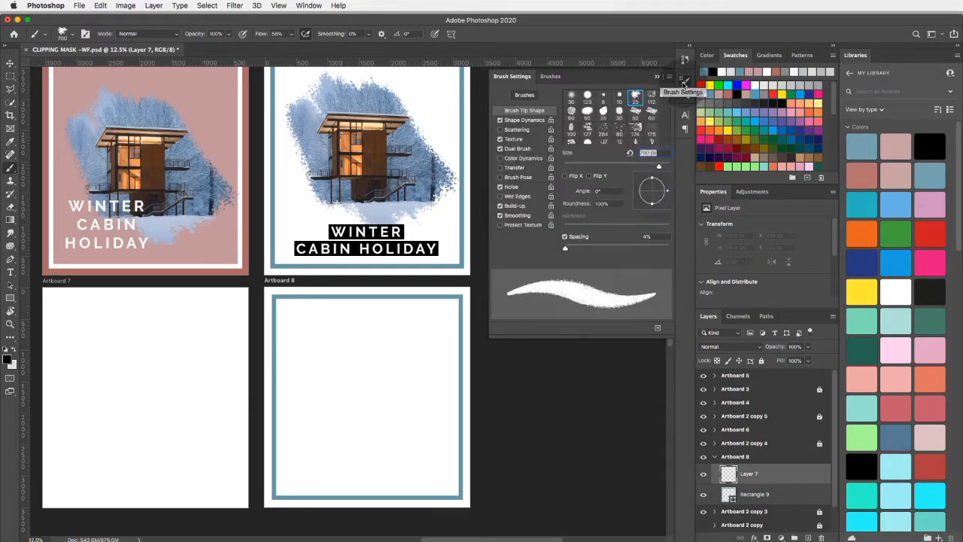
left_click(309, 6)
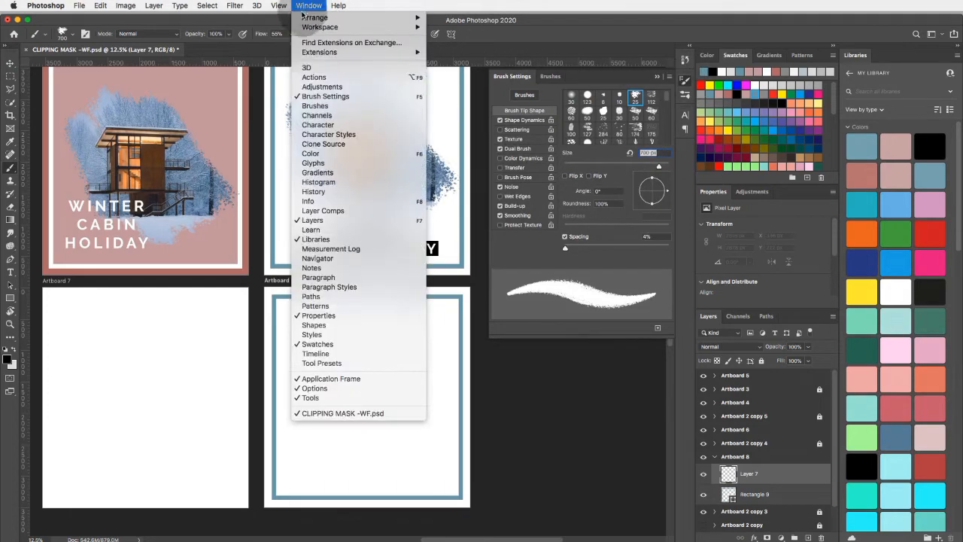
left_click(316, 105)
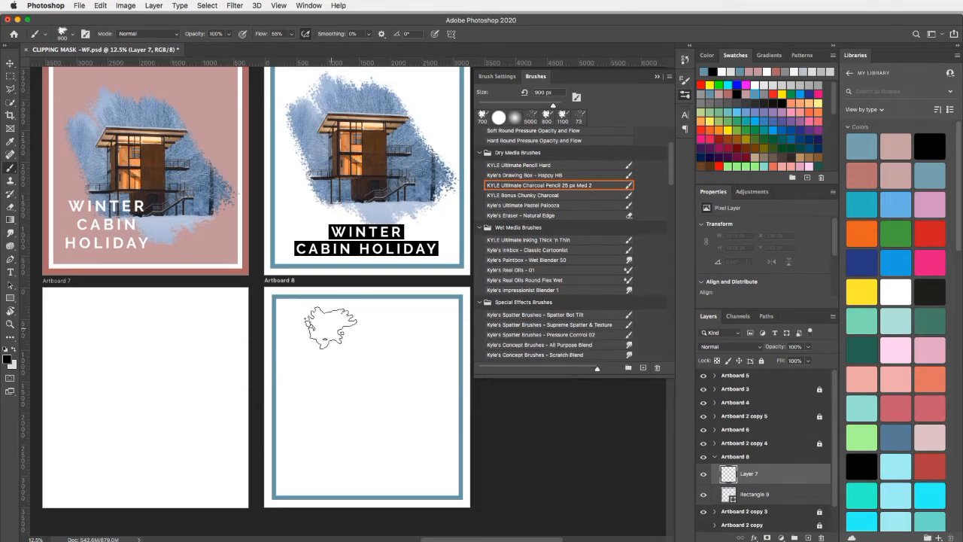
mouse_move(331, 327)
left_mouse_down()
mouse_move(410, 451)
mouse_move(372, 376)
mouse_move(369, 338)
mouse_move(417, 433)
mouse_move(357, 331)
mouse_move(365, 327)
mouse_move(431, 427)
mouse_move(376, 383)
mouse_move(313, 380)
mouse_move(305, 357)
mouse_move(349, 454)
mouse_move(319, 374)
mouse_move(296, 380)
mouse_move(305, 432)
mouse_move(338, 425)
mouse_move(379, 470)
mouse_move(363, 432)
left_mouse_up()
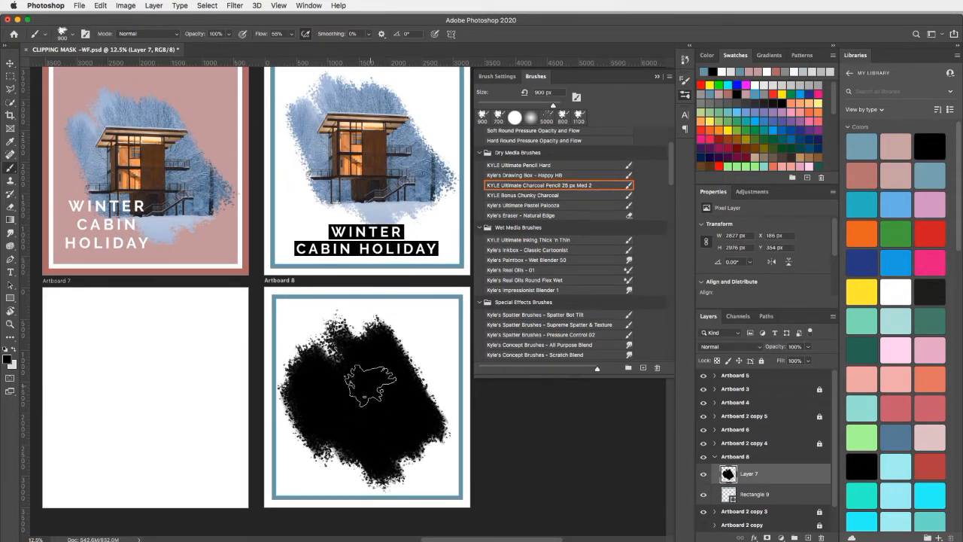
- Place Winter cabin.jpg on Artboard 8 above the painted black blob
left_click(79, 6)
left_click(135, 194)
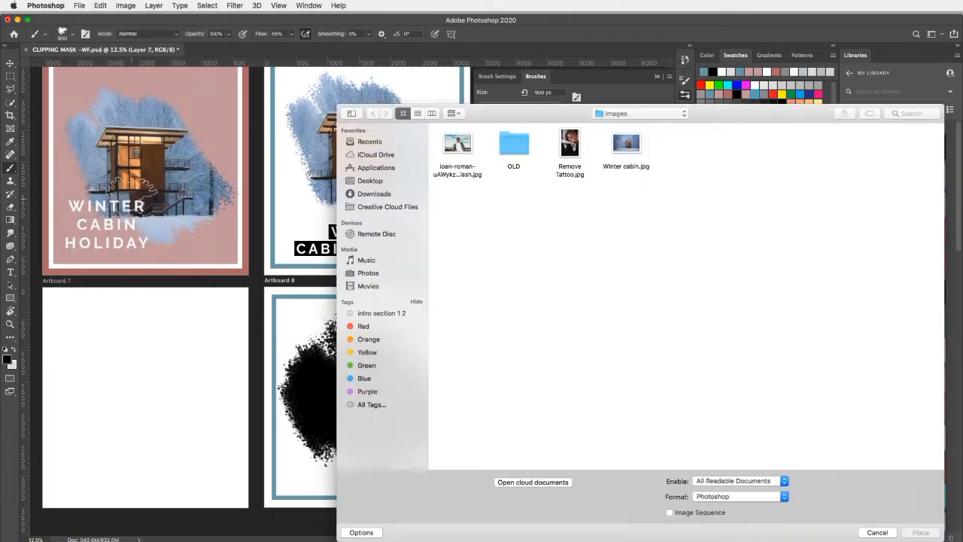
left_click(626, 144)
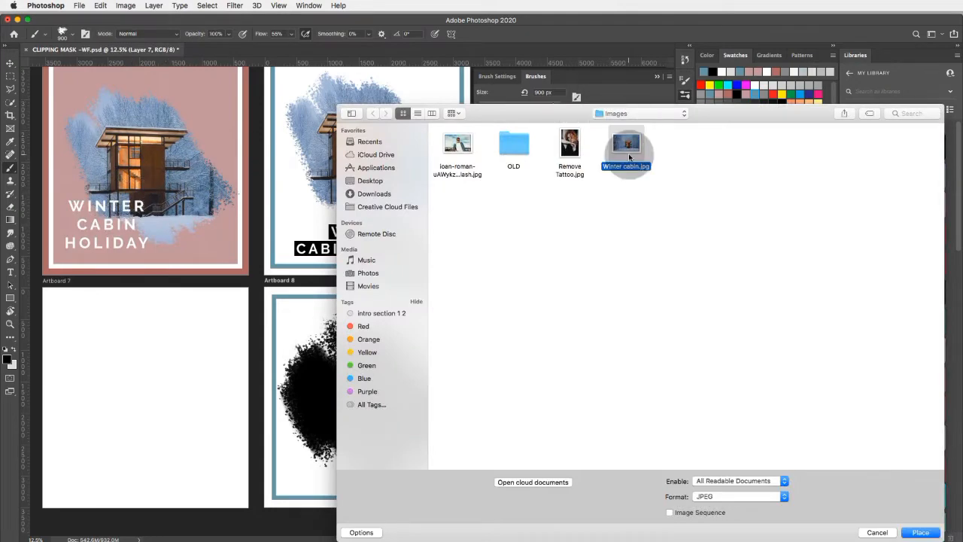
left_click(922, 532)
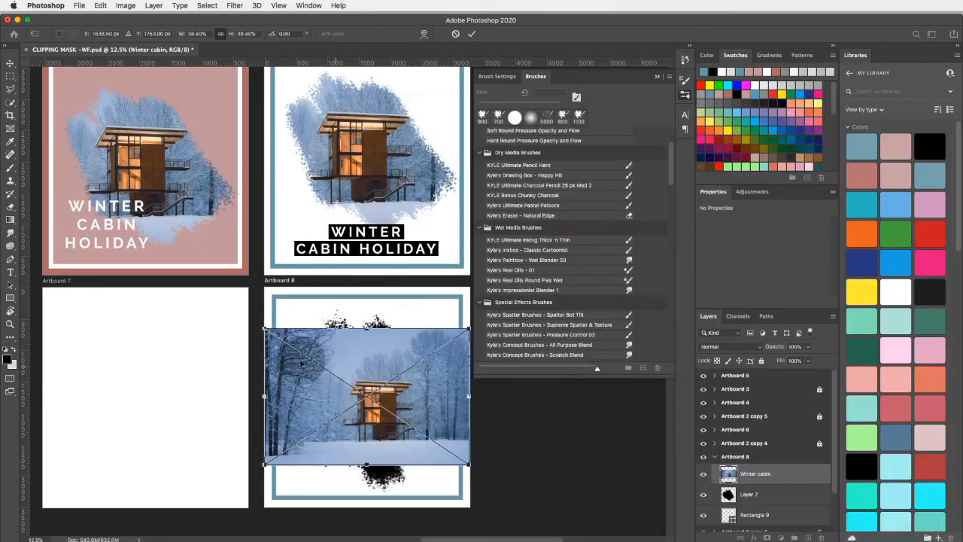
- Scale the placed winter cabin photo to about 61.99% and position it at about X 1368, Y 1666 px to cover the blob
left_click_drag(263, 328, 206, 289)
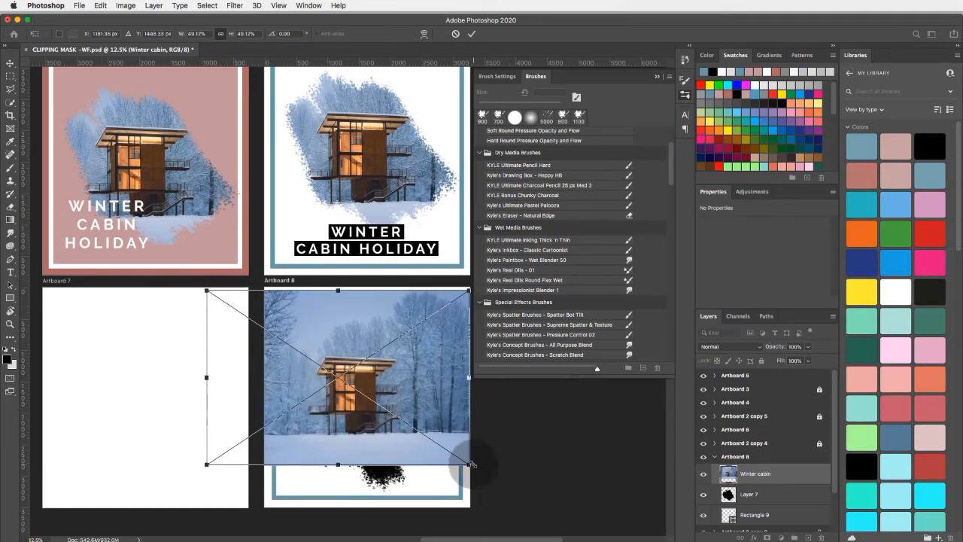
left_click_drag(468, 464, 527, 530)
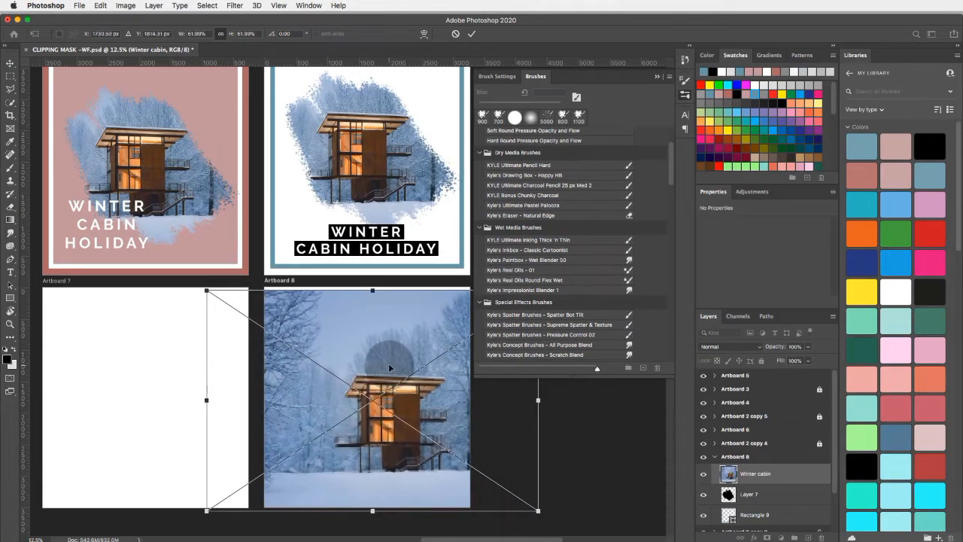
left_click_drag(388, 363, 366, 358)
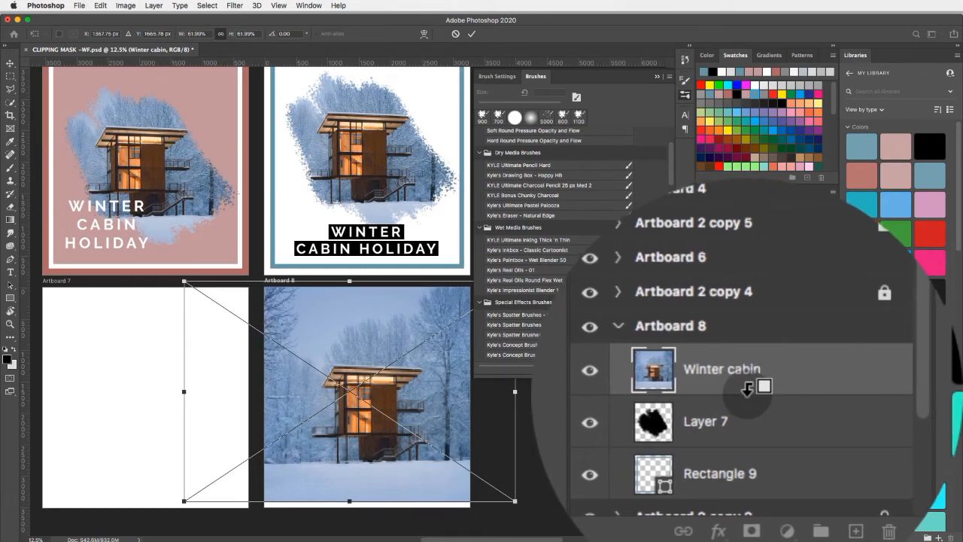
- Clip the winter cabin photo to the painted blob and shift it to about X -1355, Y -279 px within the mask
left_click(746, 389, "alt")
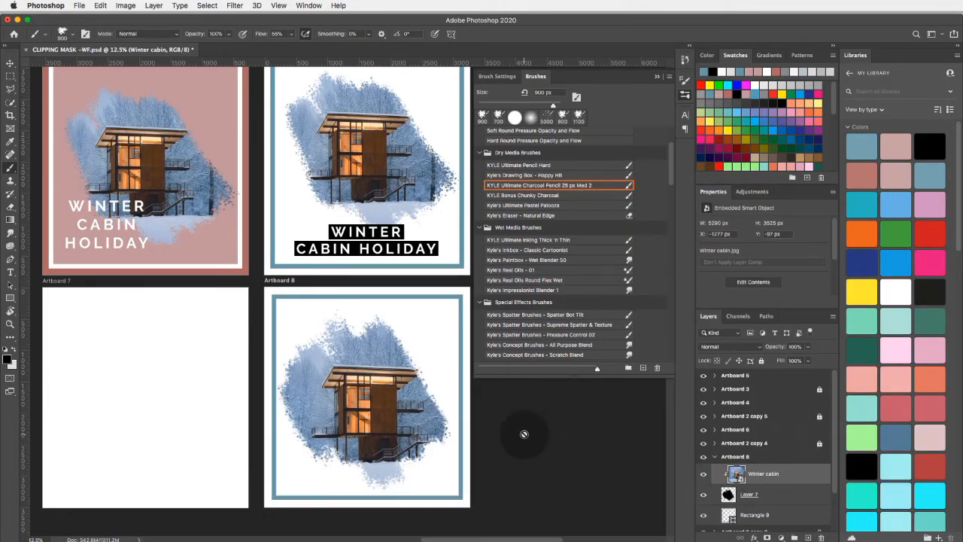
left_click(10, 62)
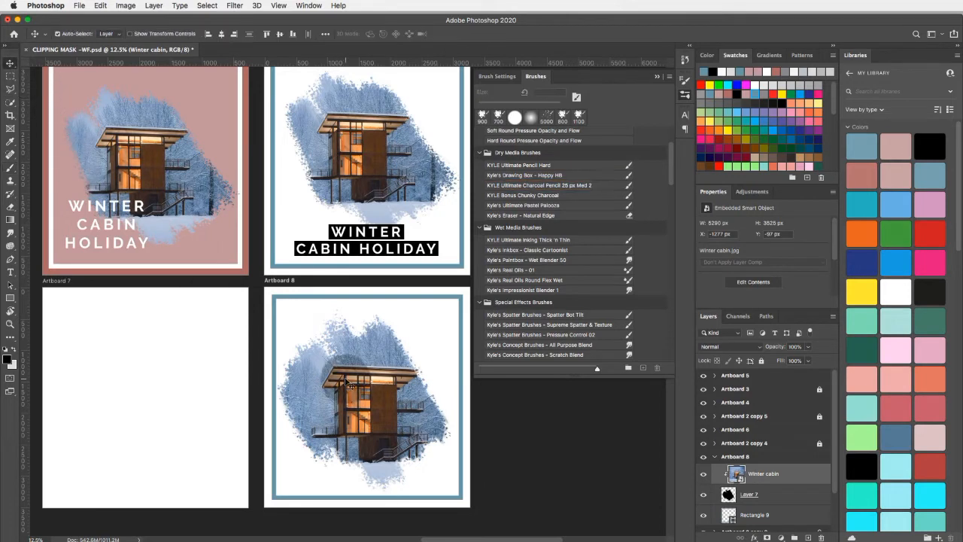
left_click_drag(345, 382, 376, 405)
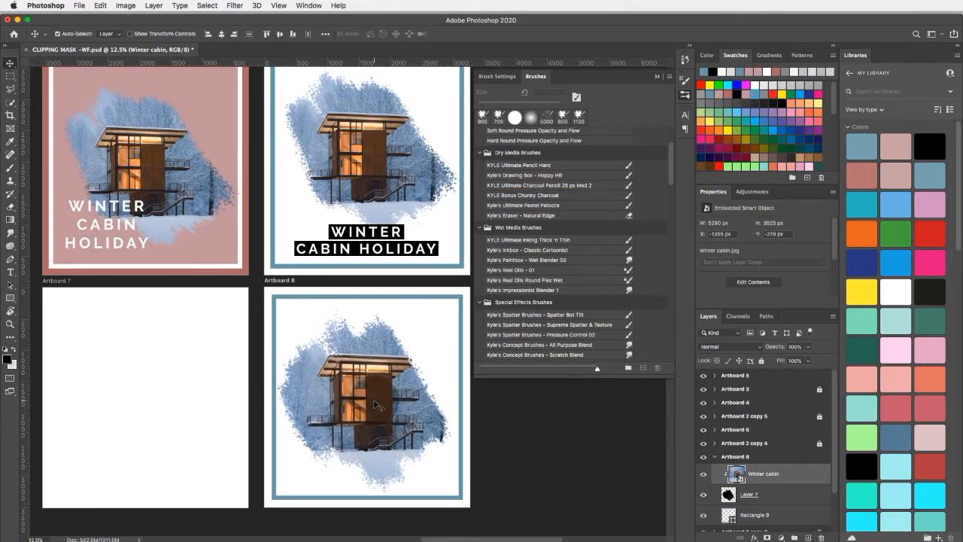
- Add the centred text WINTER in white Raleway Bold 57 pt below the cabin, in a text box about 1434 px wide
left_click(11, 273)
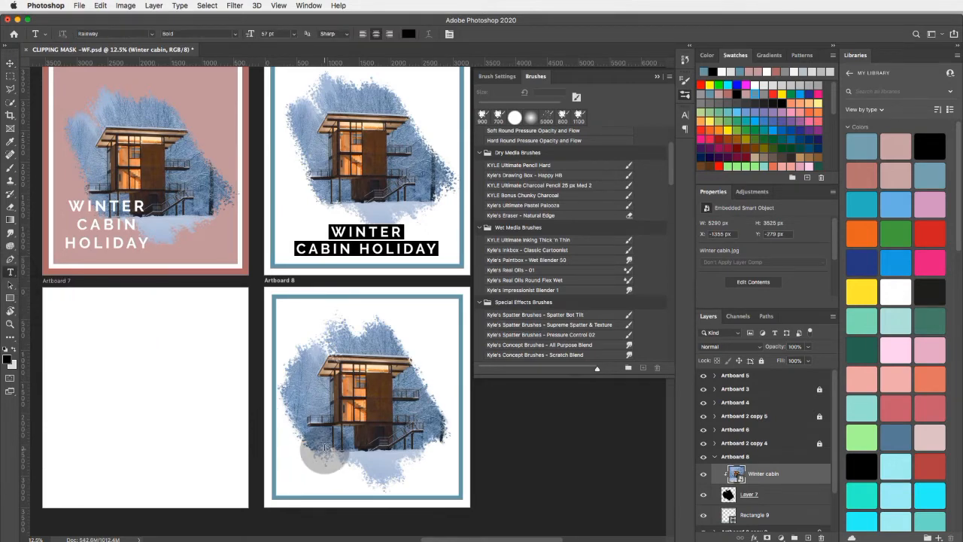
left_click_drag(325, 451, 413, 460)
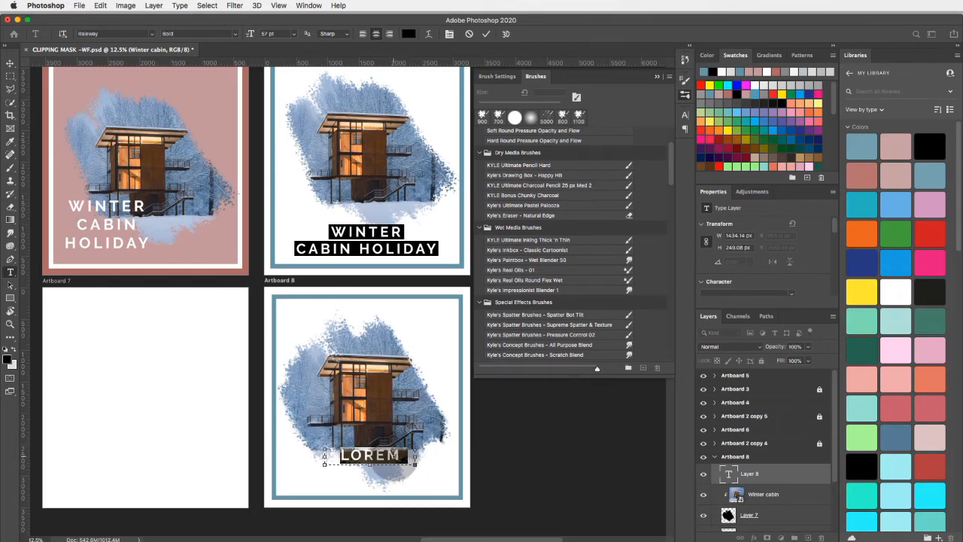
type("WIN")
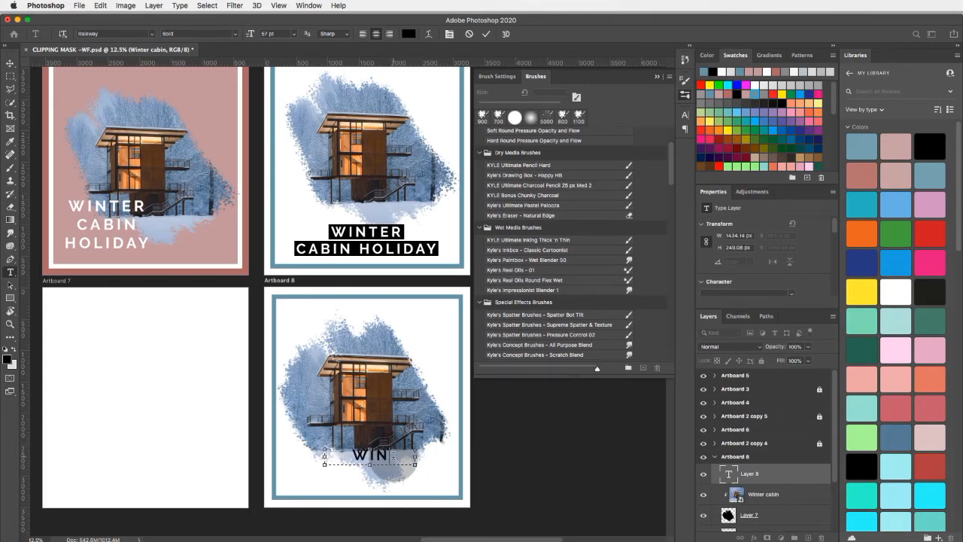
type("TER")
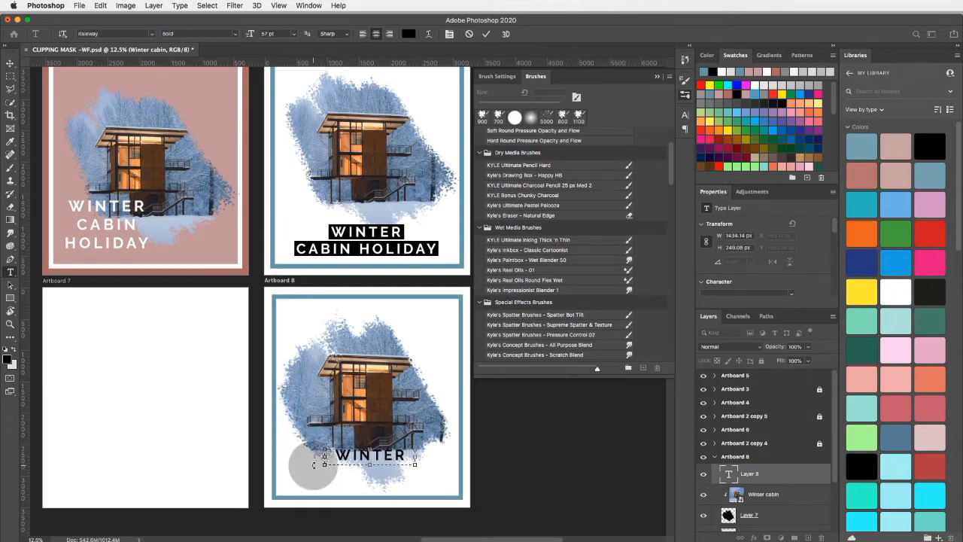
left_click_drag(406, 455, 323, 455)
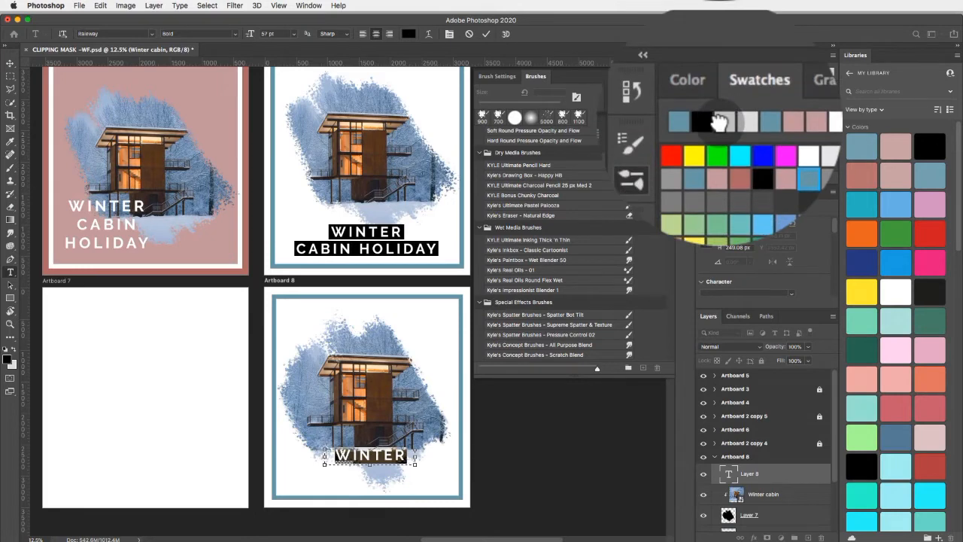
left_click(721, 72)
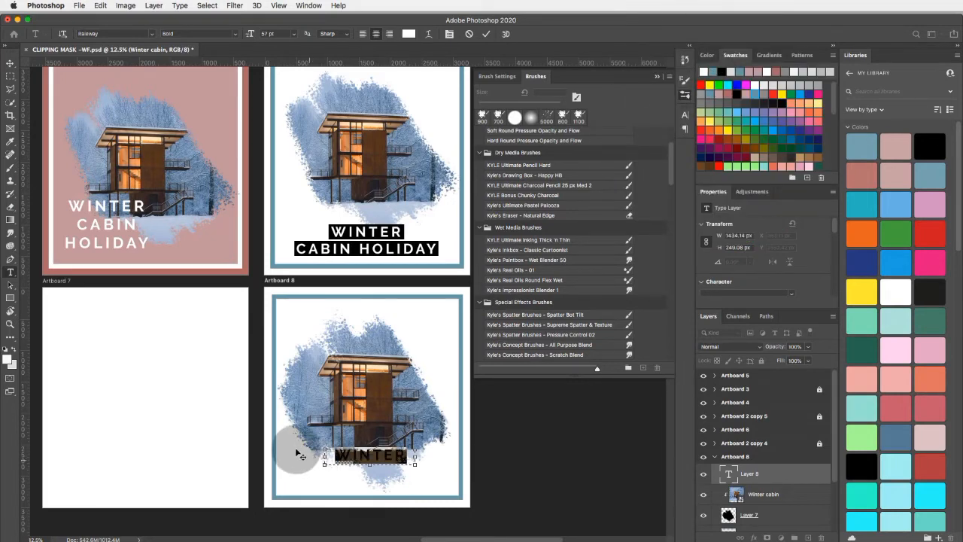
left_click(10, 63)
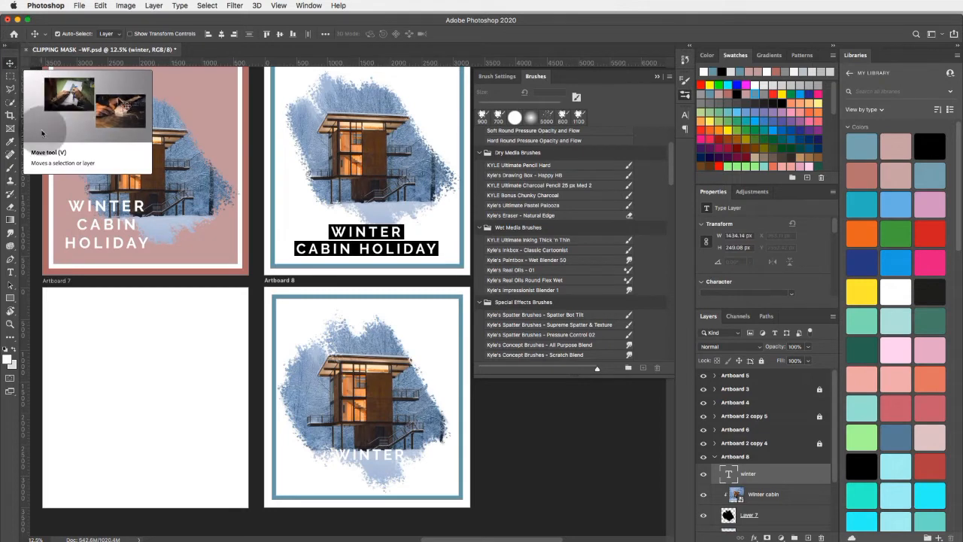
- Add the white text CABIN HOLIDAY in a box about 1988 by 242 px below the WINTER line on Artboard 8
left_click(10, 275)
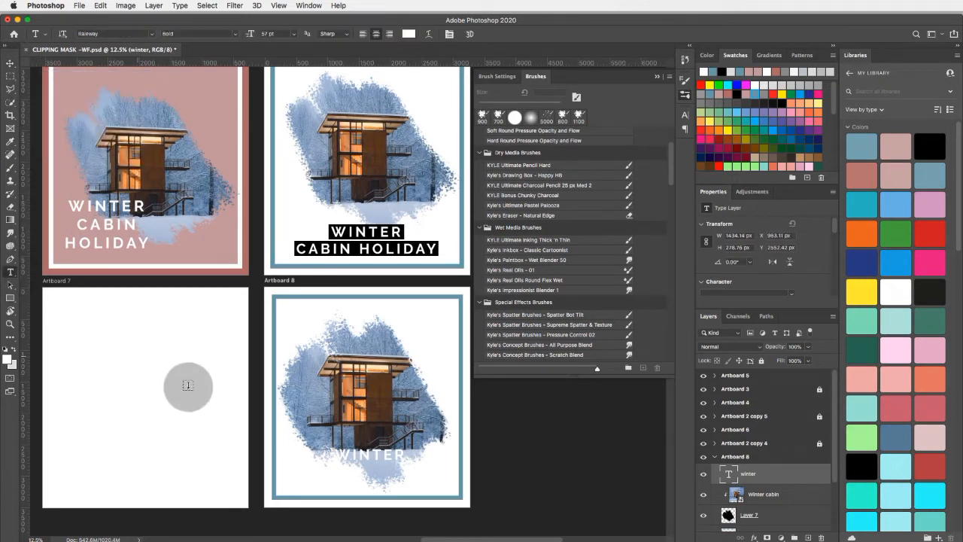
left_click_drag(313, 467, 436, 480)
type("CA")
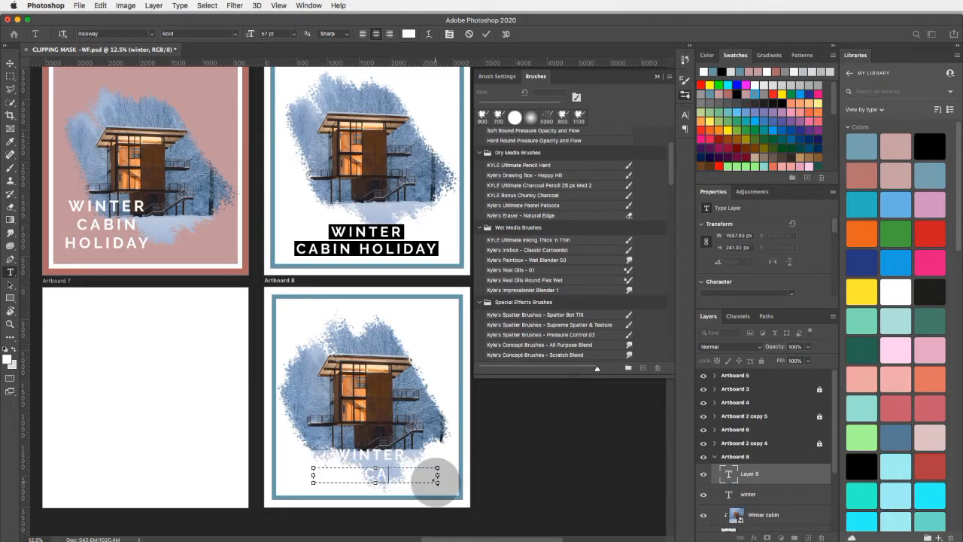
type("BIN")
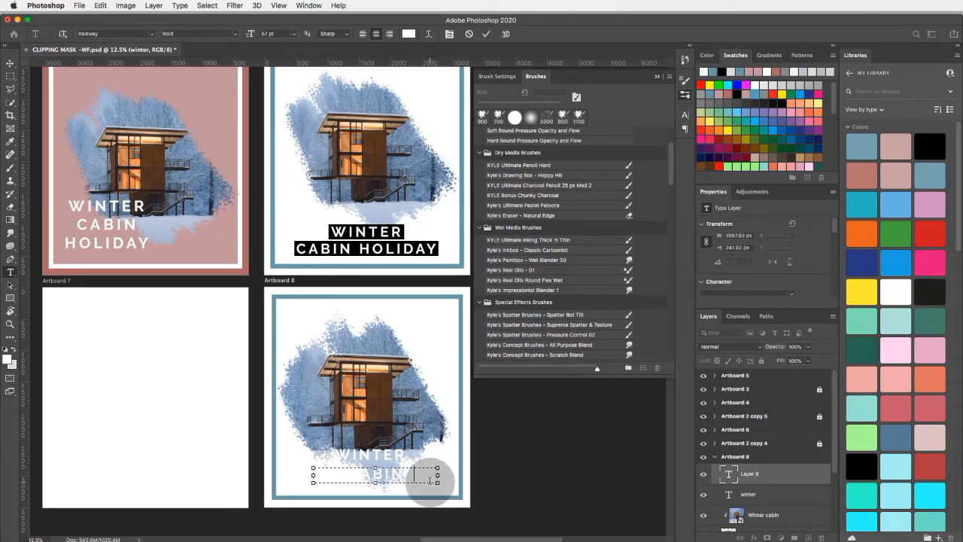
type(" H")
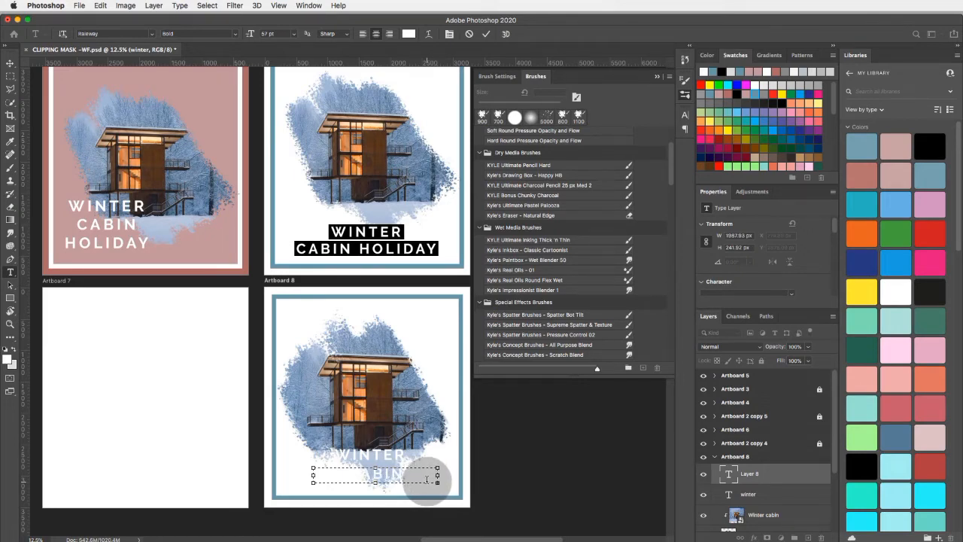
left_click(11, 66)
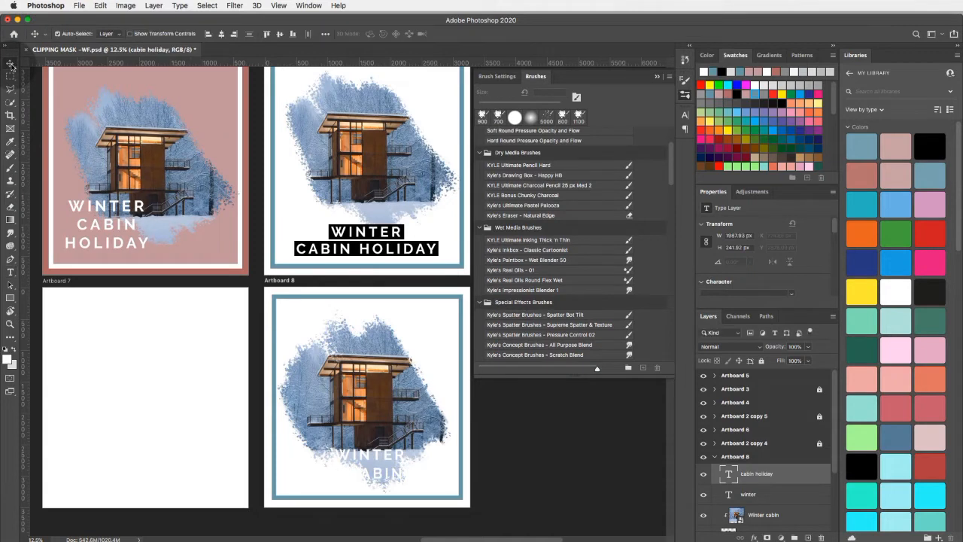
- Move the CABIN HOLIDAY text to about X 769, Y 2875 px and the WINTER text to about X 971, Y 2567 px
mouse_move(377, 469)
left_mouse_down()
mouse_move(367, 470)
mouse_move(375, 470)
left_mouse_up()
left_click(376, 454)
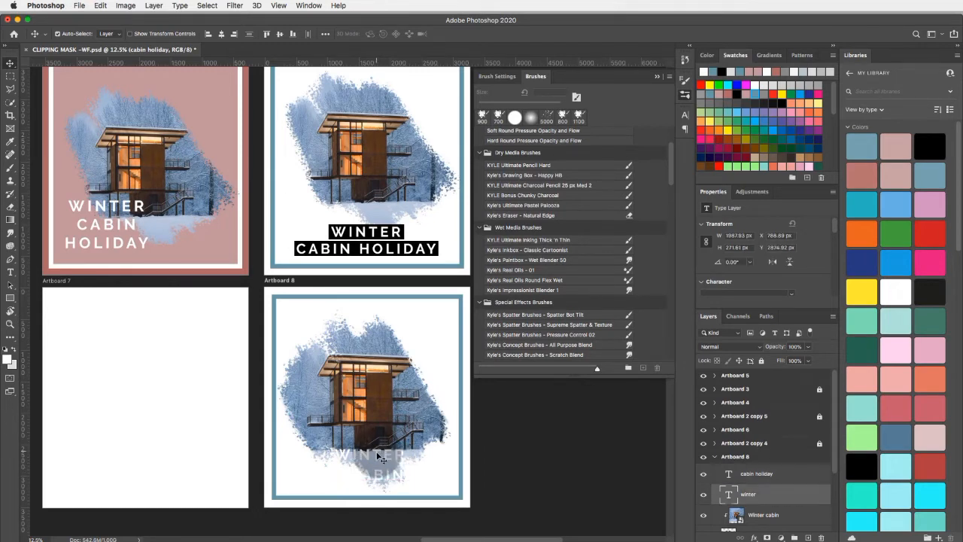
left_click(324, 231)
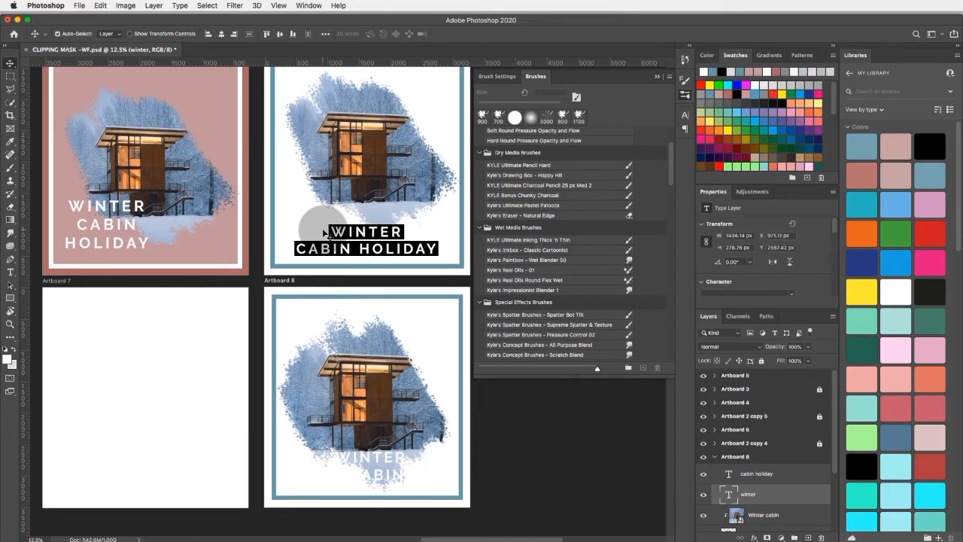
- Draw two black rectangles over the WINTER and CABIN HOLIDAY text on Artboard 8, the lower one about 2342 by 235 px
left_click(11, 298)
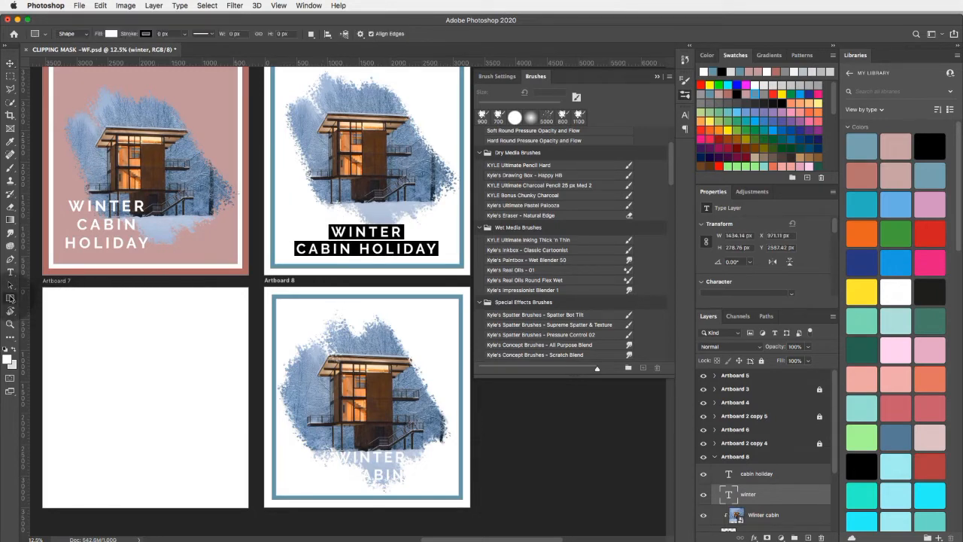
left_click(719, 69)
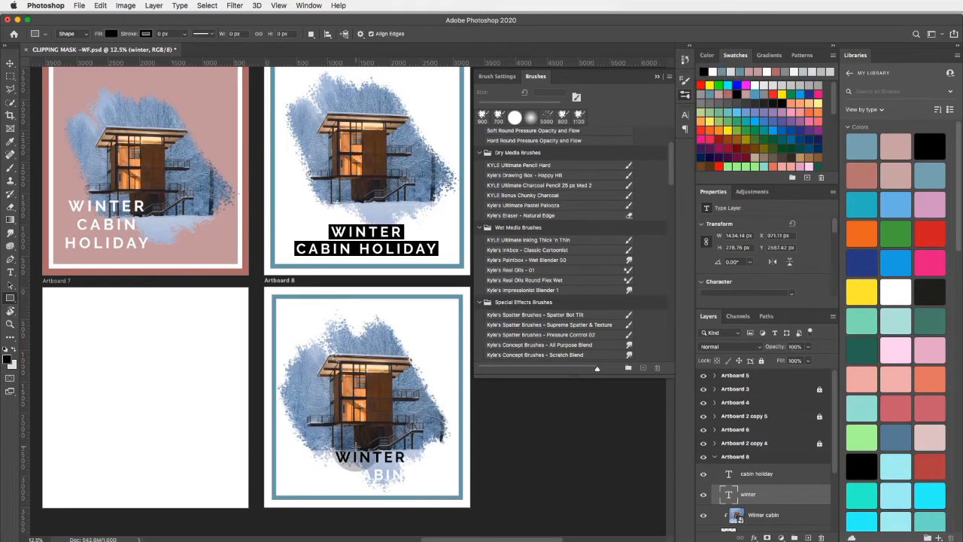
key("super+z")
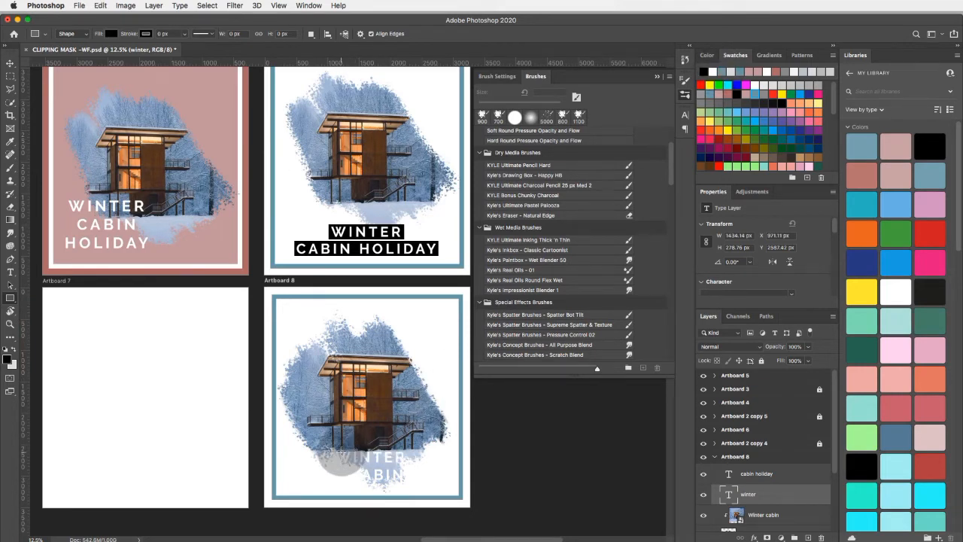
left_click(757, 457)
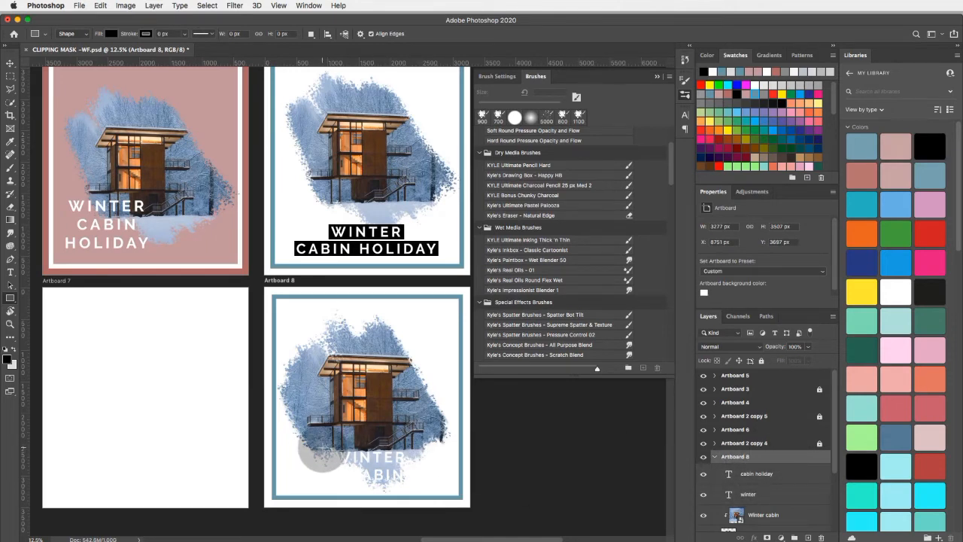
left_click_drag(326, 449, 297, 484)
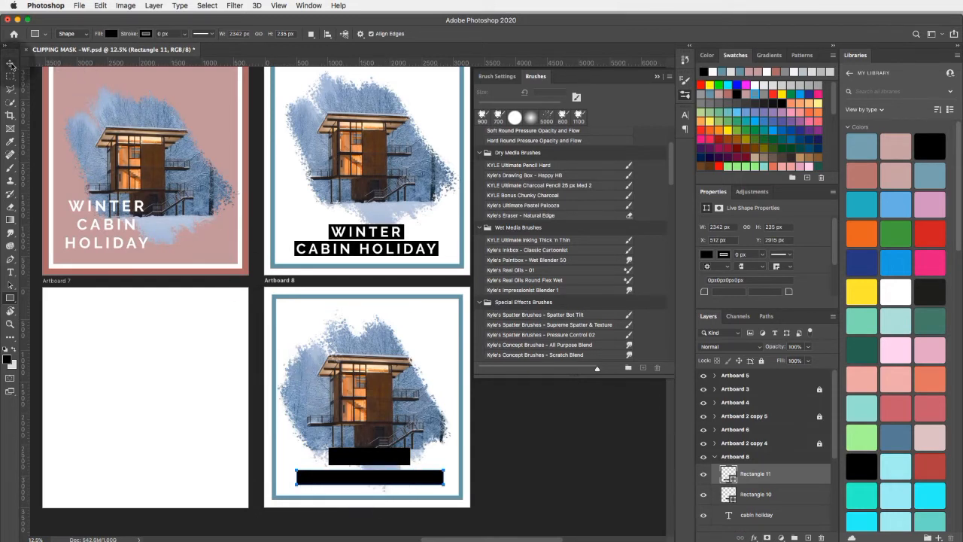
- Move the Rectangle 11 layer below the winter text layer, directly above the clipped winter cabin photo
left_click(11, 64)
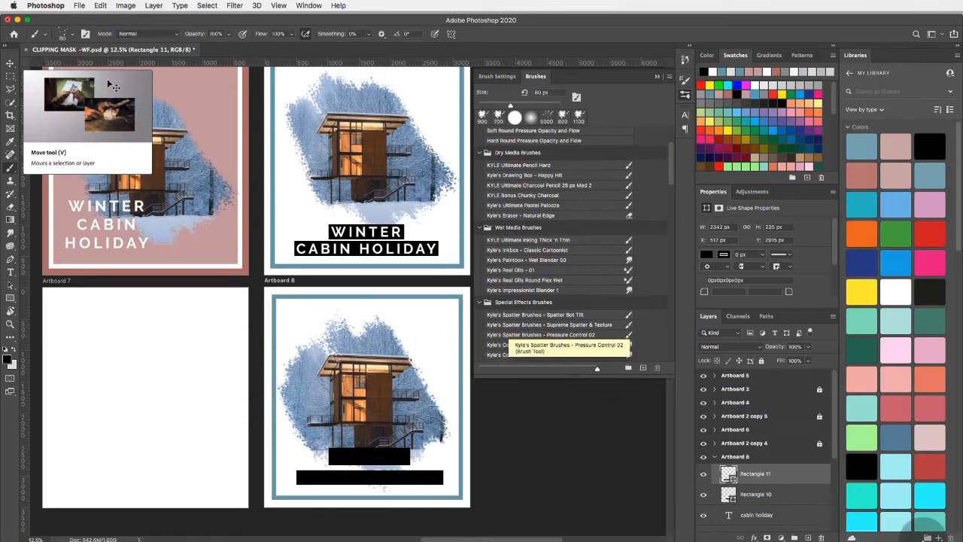
scroll(811, 475, "down", 1)
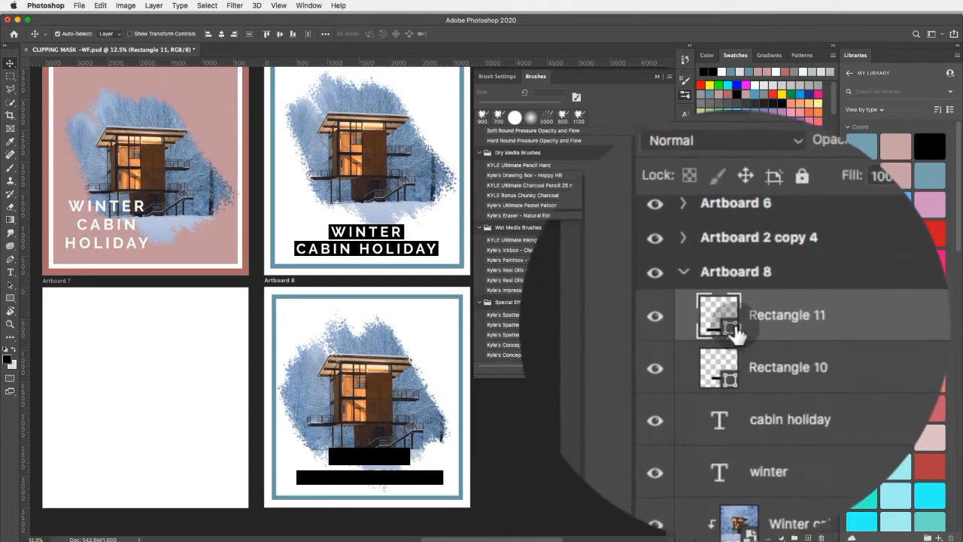
left_click_drag(725, 334, 744, 400)
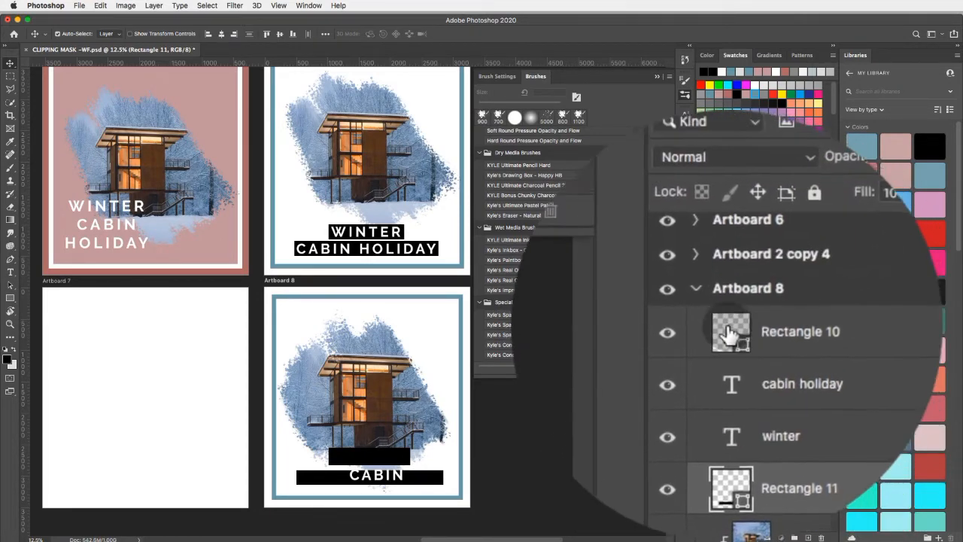
- Move the Rectangle 10 layer directly below the winter text layer and shift the CABIN HOLIDAY text to about X 220, Y 2893 px
left_click_drag(732, 268, 742, 358)
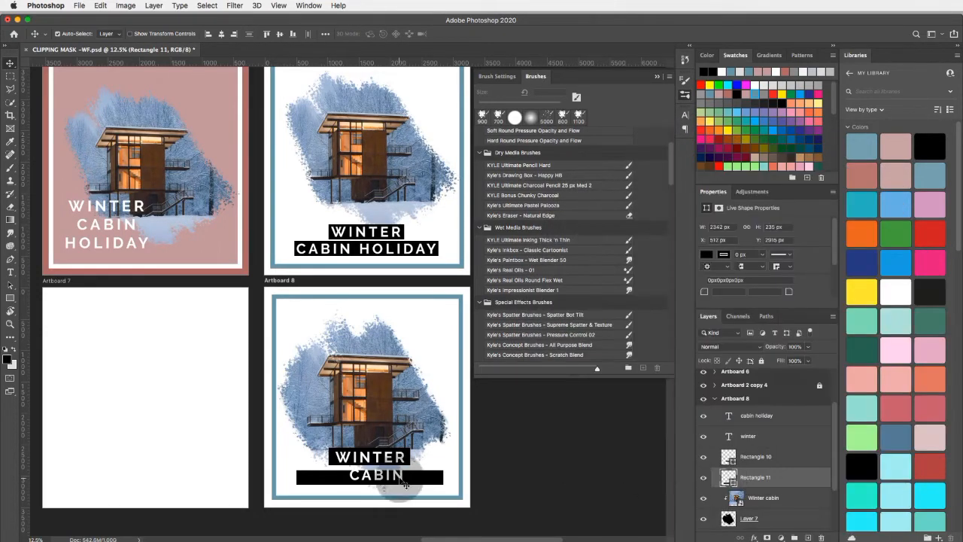
left_click(372, 477)
left_click_drag(371, 476, 341, 476)
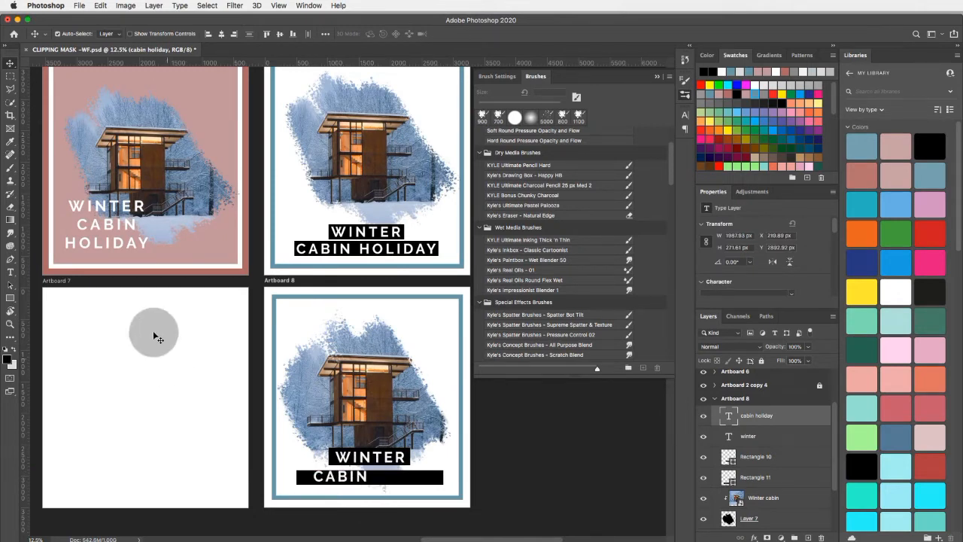
- Widen the CABIN HOLIDAY text box to about 2735 px and fit the text over the lower black bar at about X 313, Y 2902 px
left_click(10, 272)
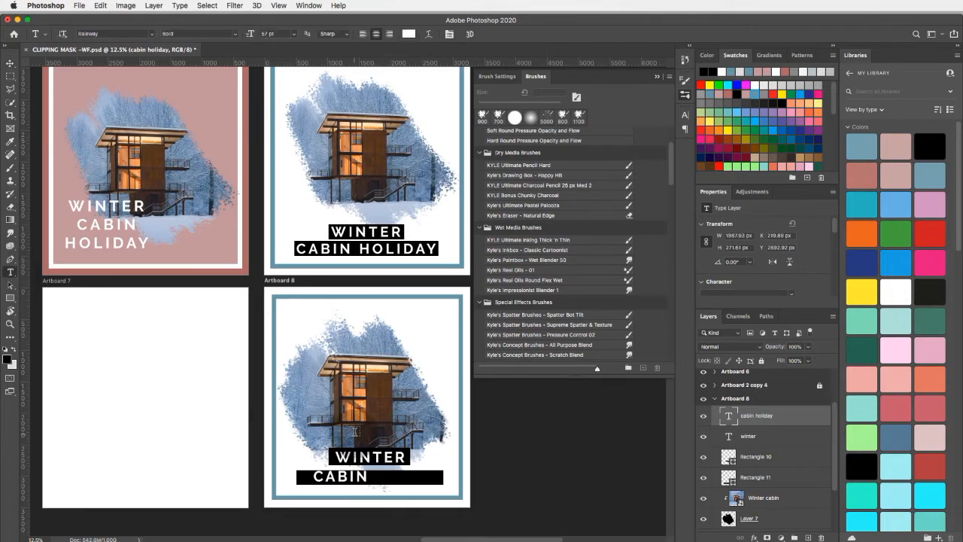
left_click(360, 477)
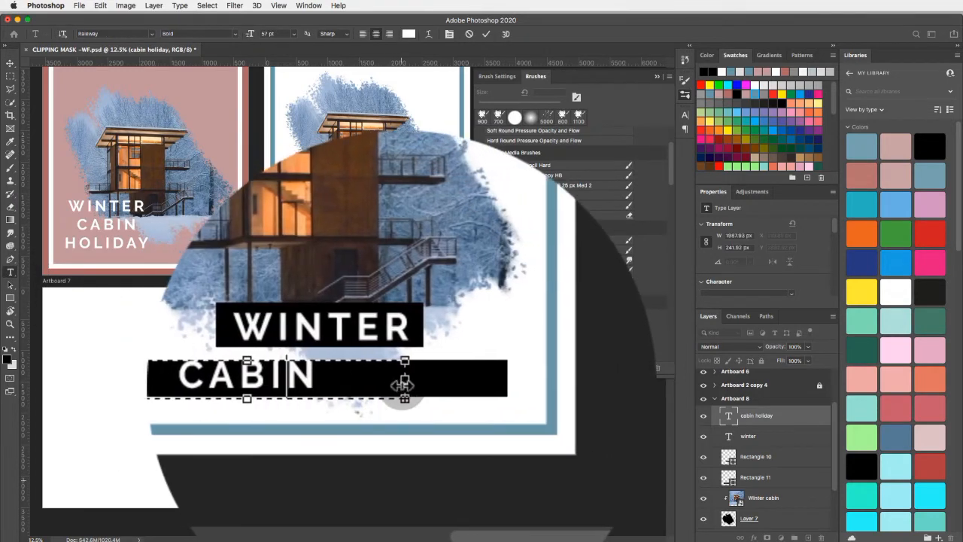
left_click_drag(404, 384, 446, 383)
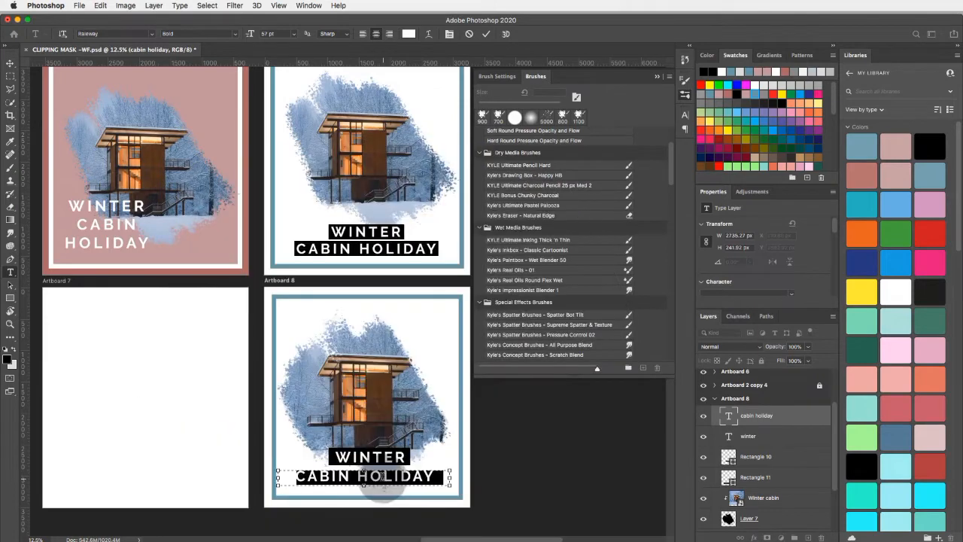
left_click(10, 63)
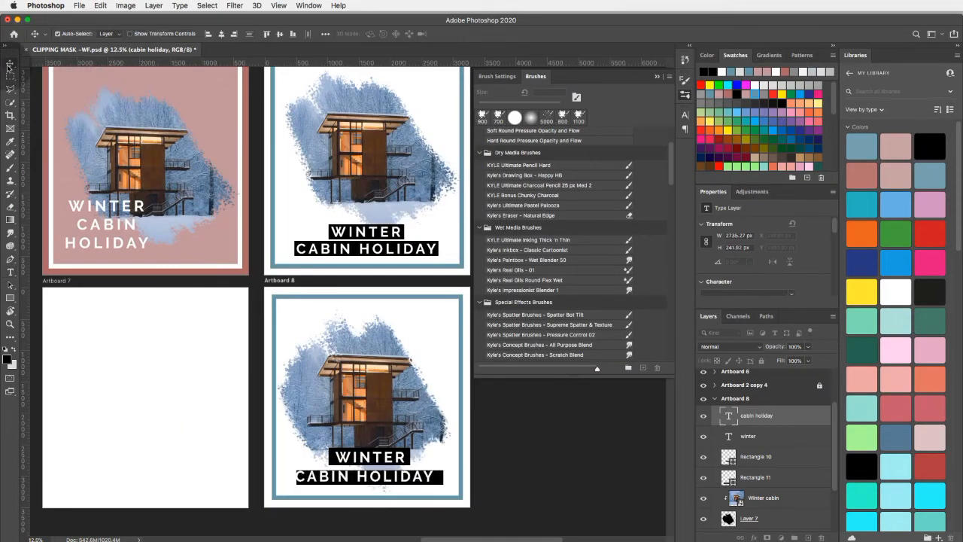
left_click_drag(331, 477, 331, 477)
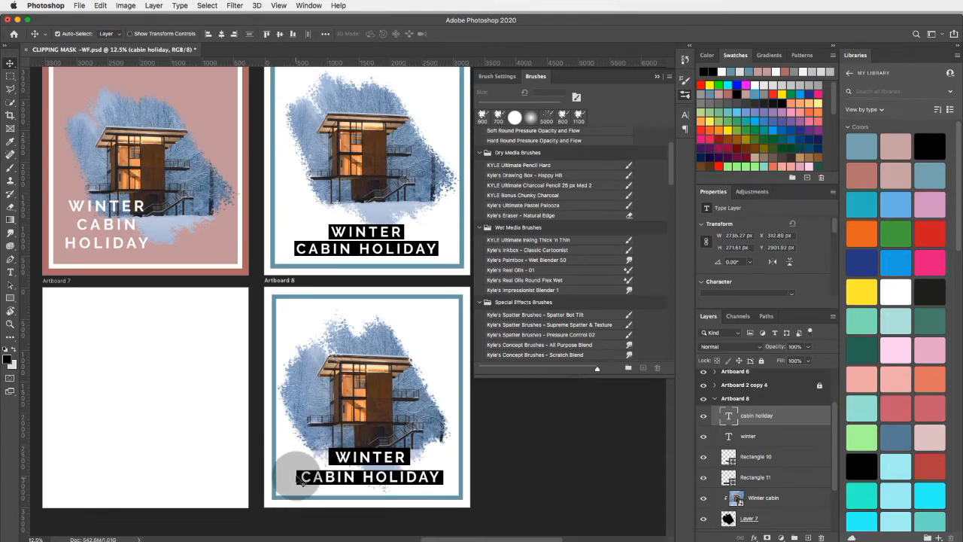
- Free Transform the black bar behind WINTER on Artboard 8 (Rectangle 10) to about 1224 by 263 px, fitting it closer to the text
left_click(758, 457)
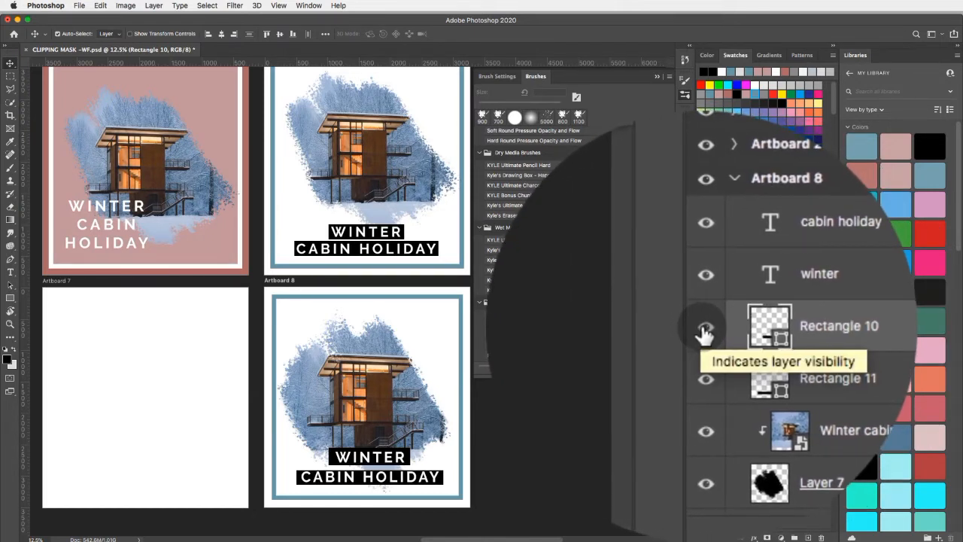
left_click(703, 330)
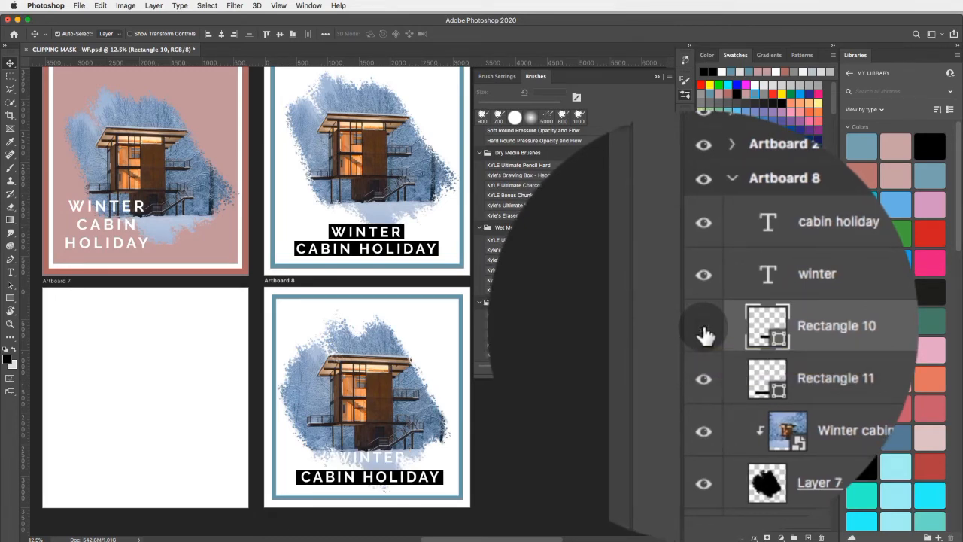
left_click(704, 334)
left_click(704, 334)
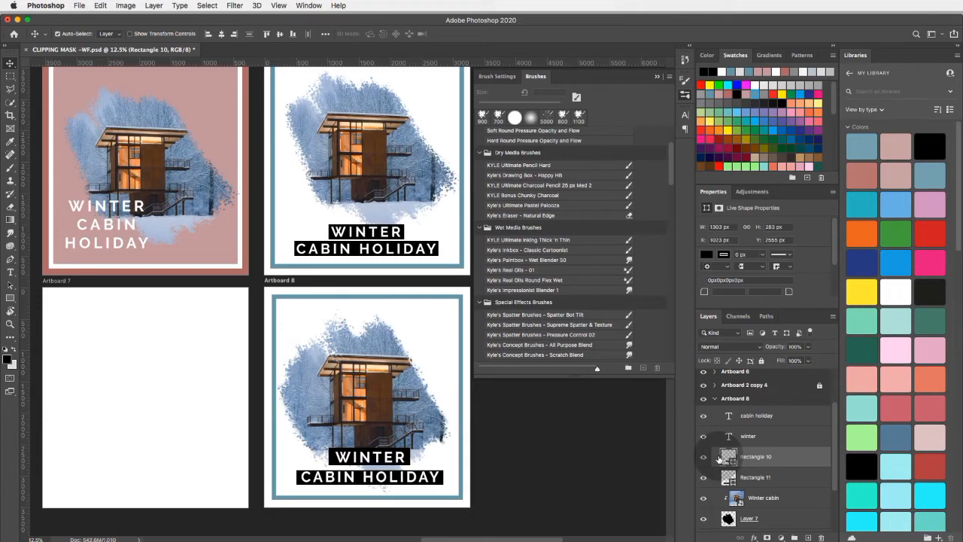
left_click(100, 5)
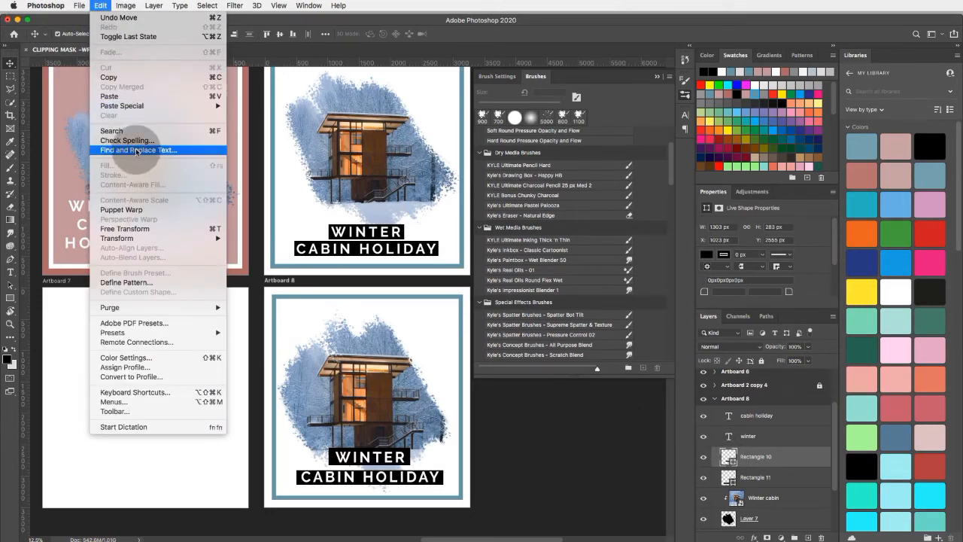
left_click(125, 229)
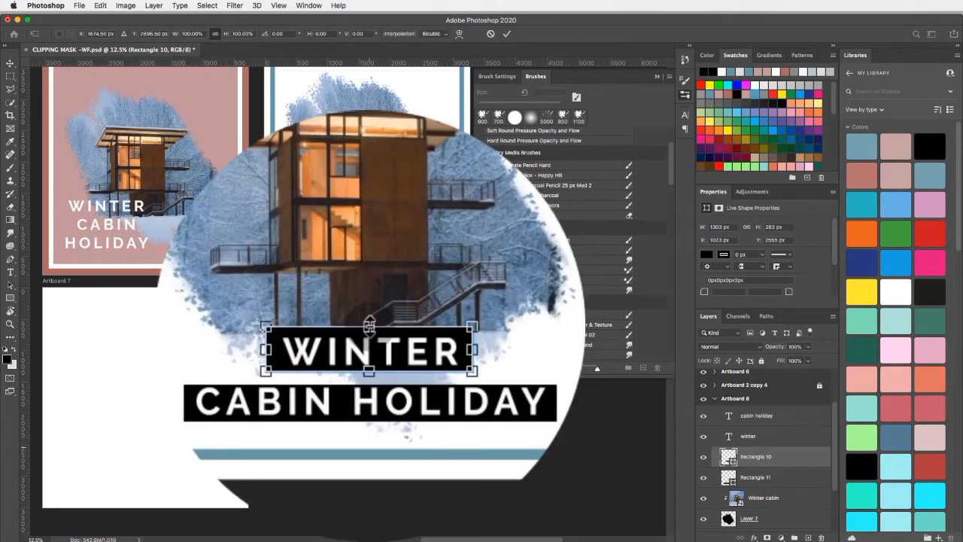
left_click_drag(369, 325, 324, 327)
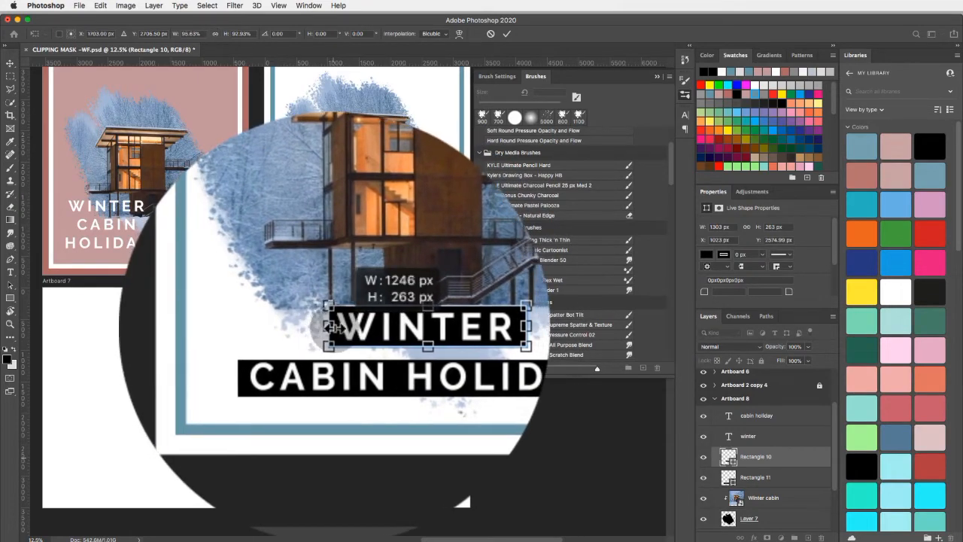
left_click_drag(410, 329, 407, 331)
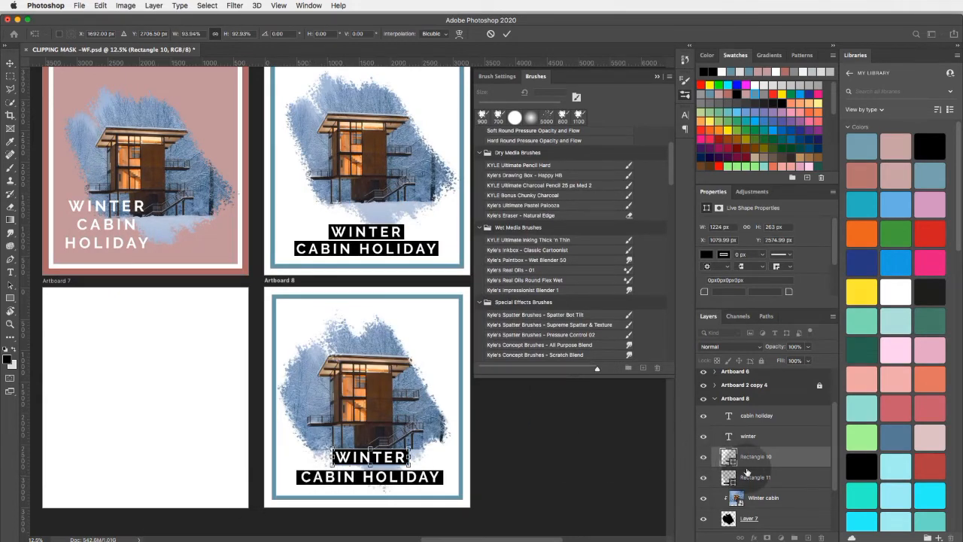
- Free Transform the black bar behind CABIN HOLIDAY on Artboard 8 (Rectangle 11) to about 2296 by 250 px and apply it
left_click(737, 477)
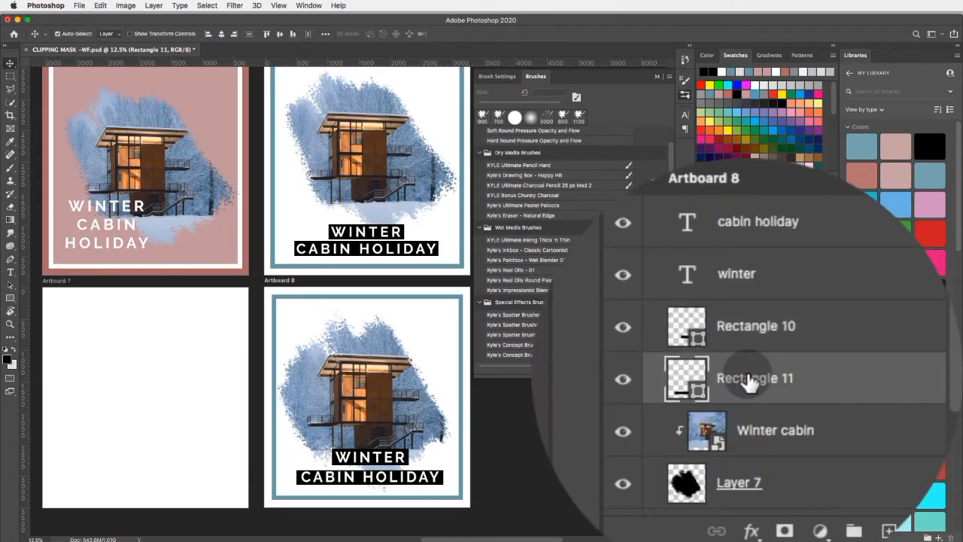
left_click(709, 387)
left_click(707, 387)
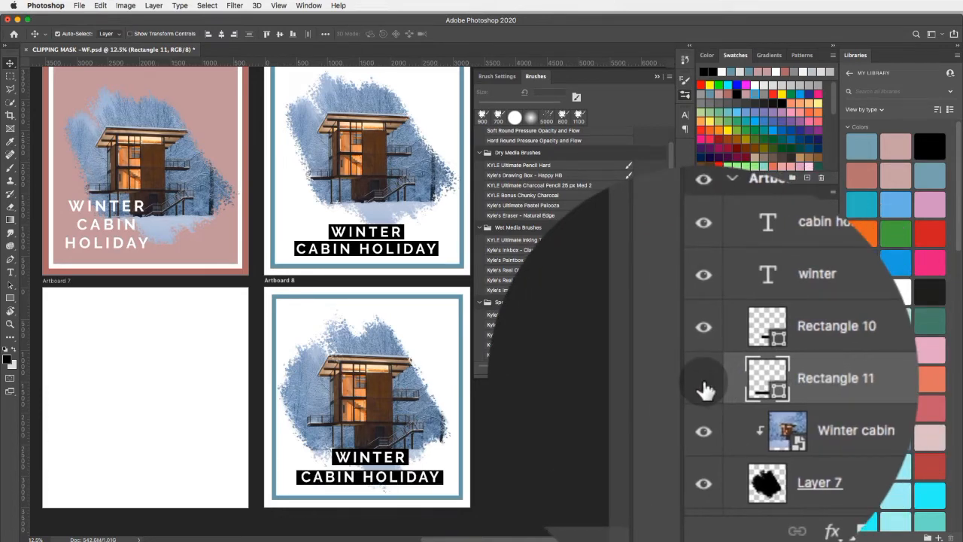
left_click(704, 387)
left_click(705, 387)
left_click(704, 388)
left_click(705, 387)
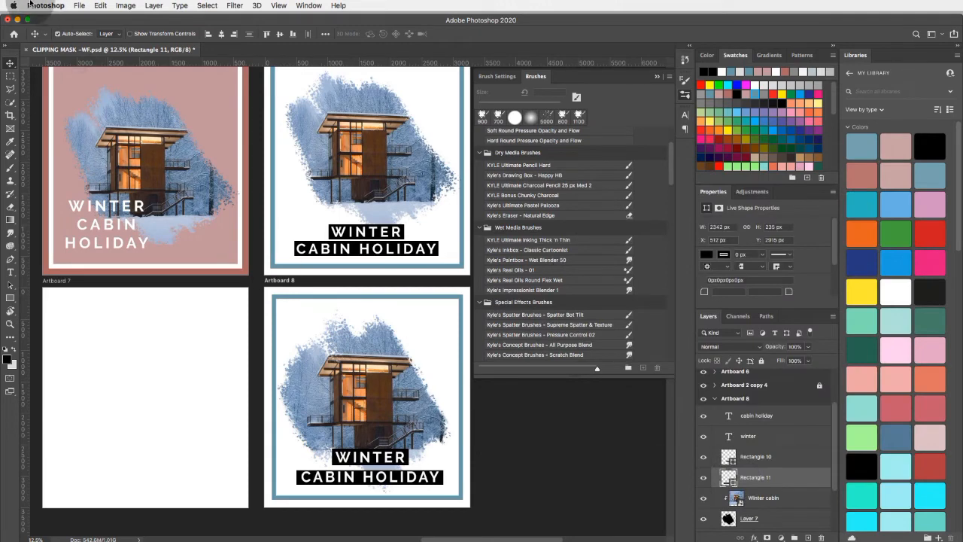
left_click(98, 5)
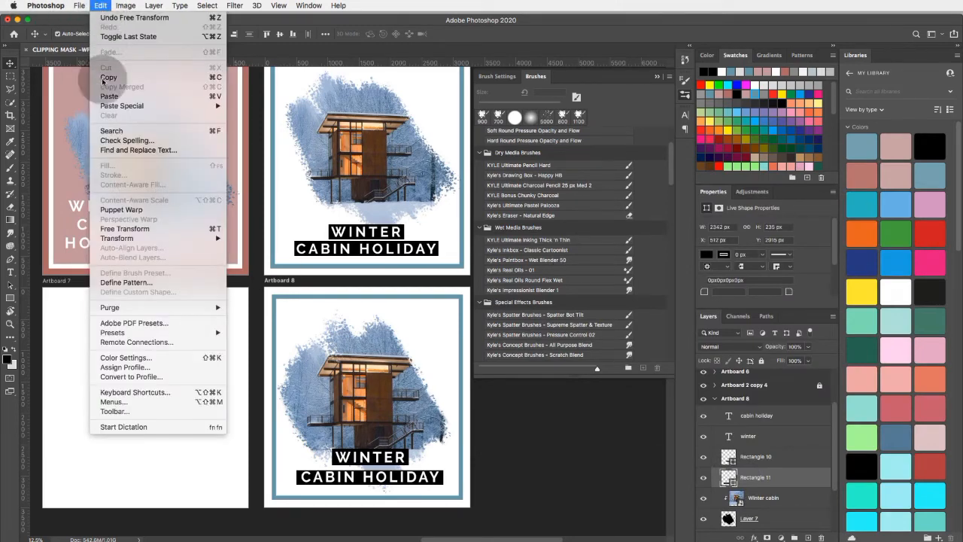
left_click(158, 224)
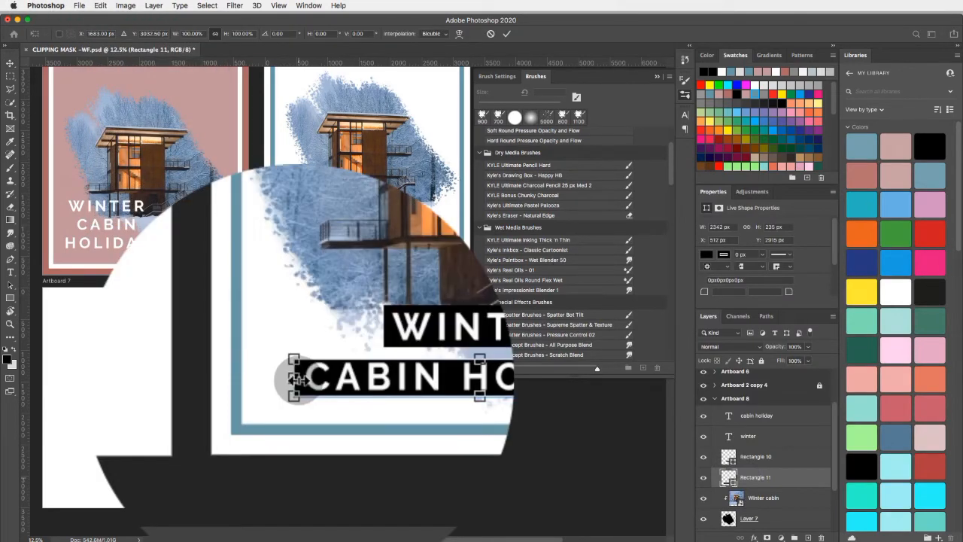
left_click_drag(295, 380, 303, 380)
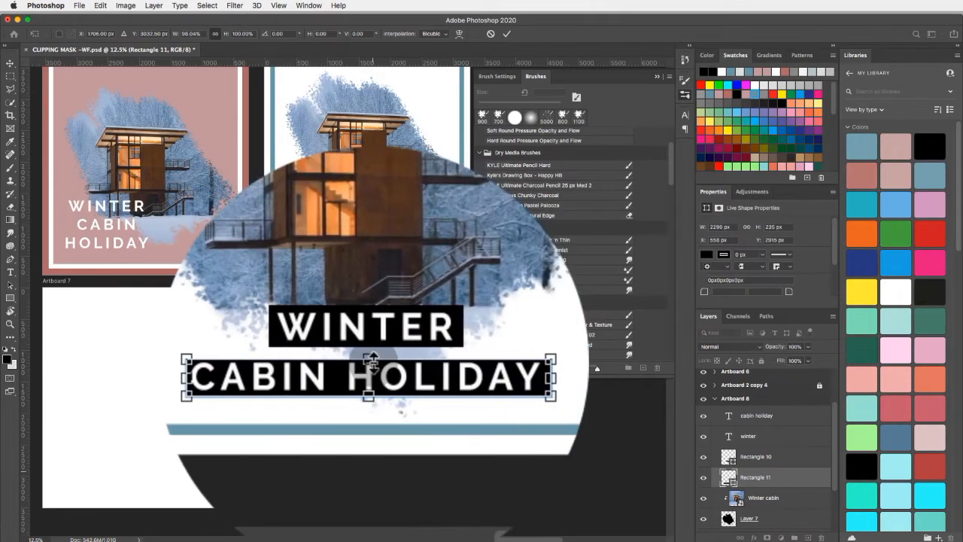
left_click_drag(372, 360, 372, 359)
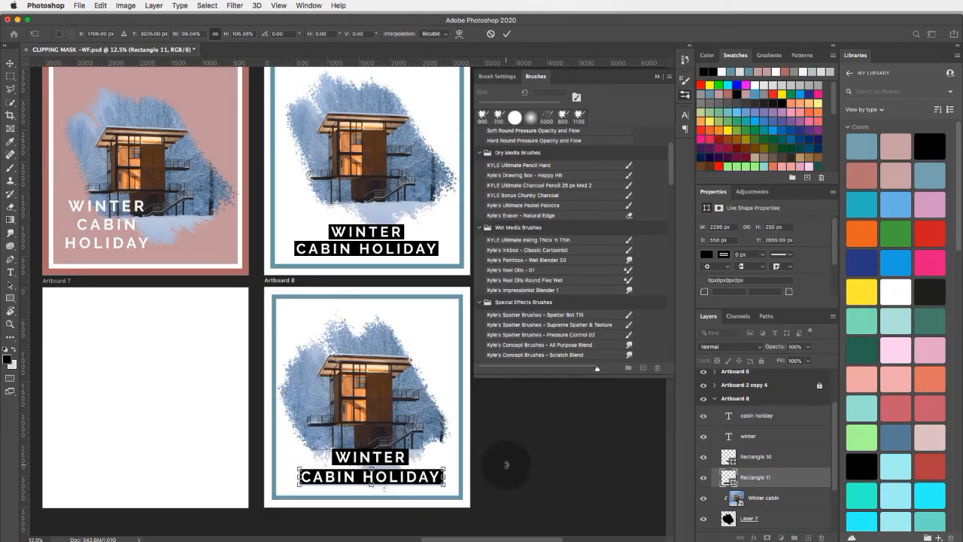
left_click(9, 65)
- Select the empty Artboard 7 and collapse the Brushes panel to free the canvas area
left_click(203, 320)
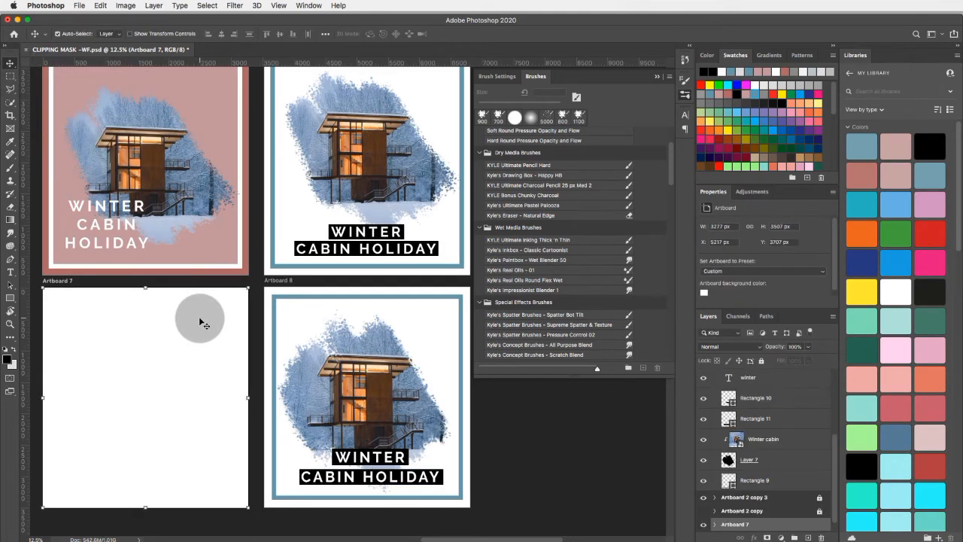
scroll(203, 322, "left", 3)
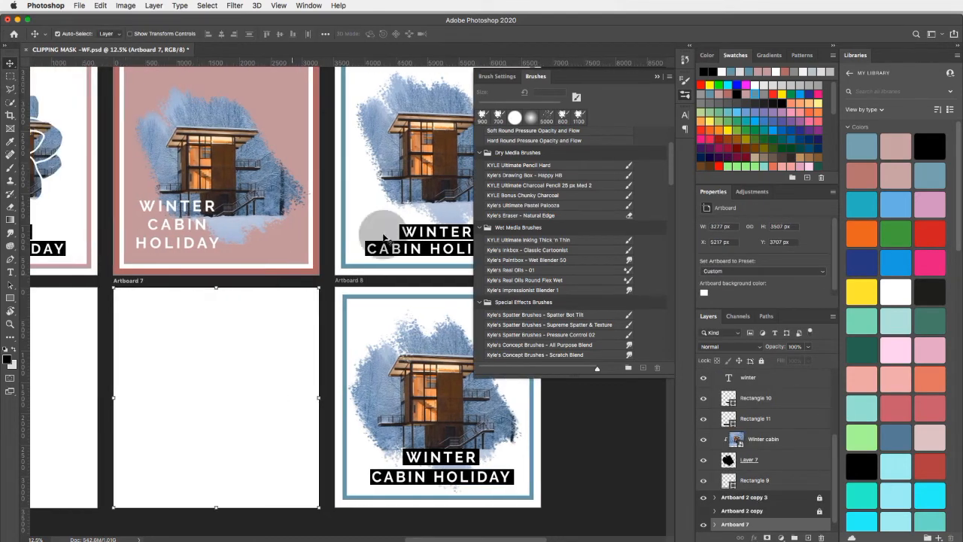
left_click(656, 76)
scroll(217, 411, "down", 1)
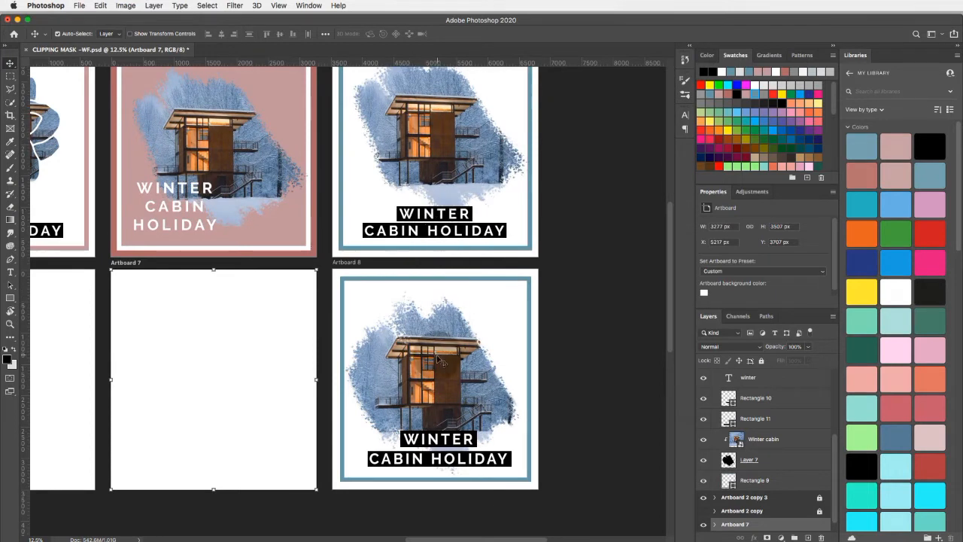
- Review both rows of artboards at 5% zoom, comparing the original designs with the recreated and still empty ones
scroll(242, 324, "left", 2)
scroll(243, 323, "left", 2)
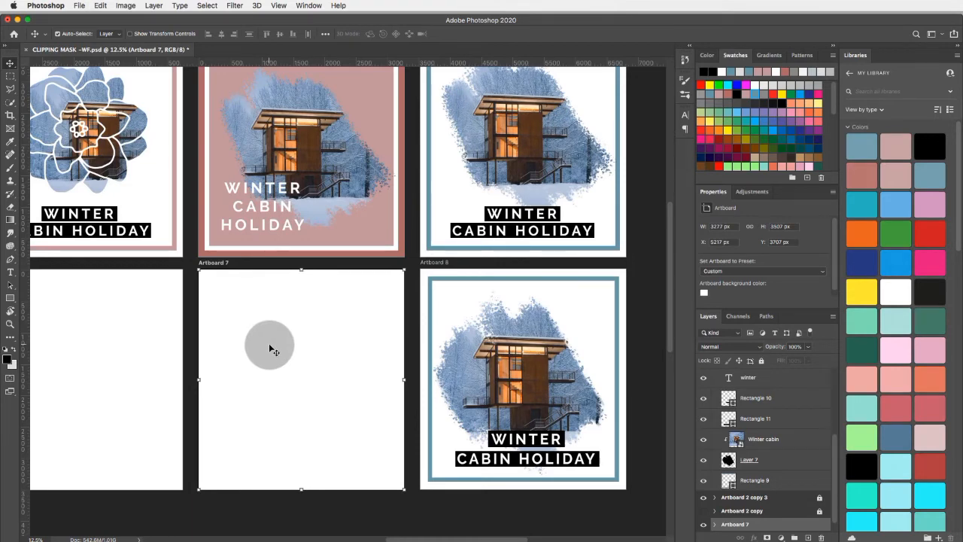
scroll(269, 348, "right", 5)
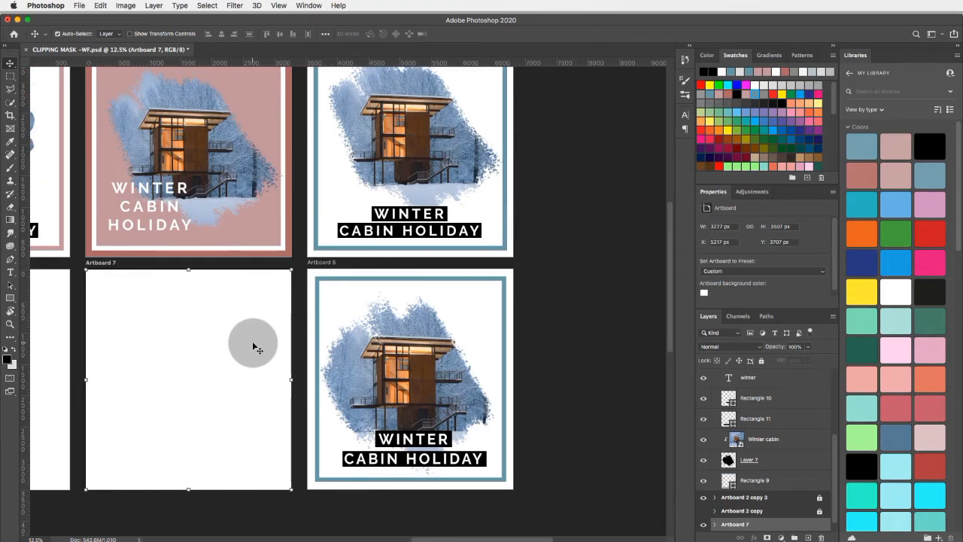
scroll(253, 347, "left", 3)
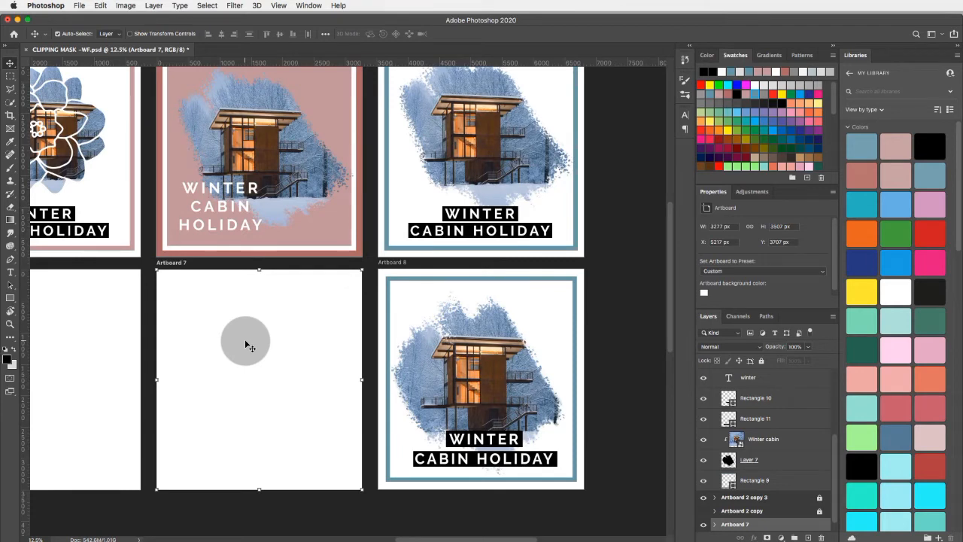
key("super+minus")
key("super+minus")
key("super+minus")
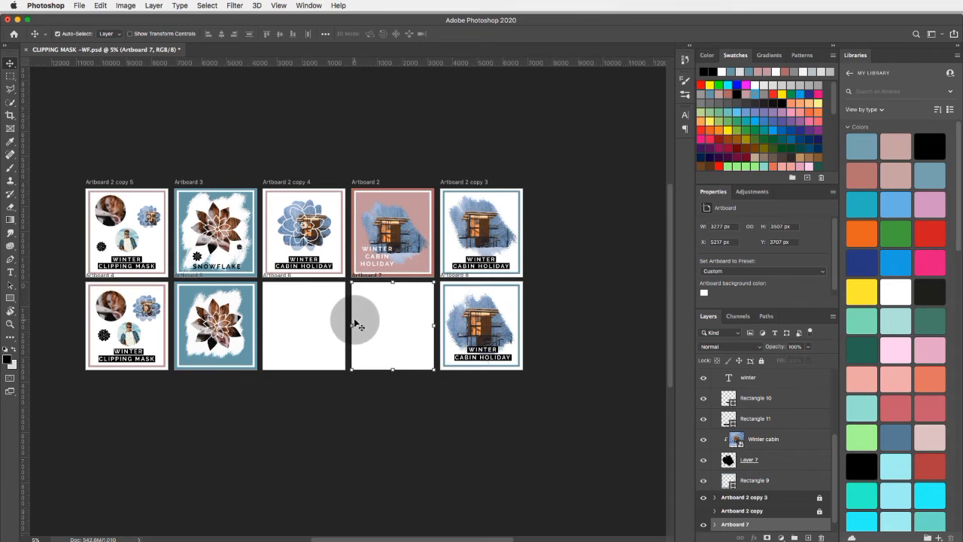
scroll(358, 325, "right", 3)
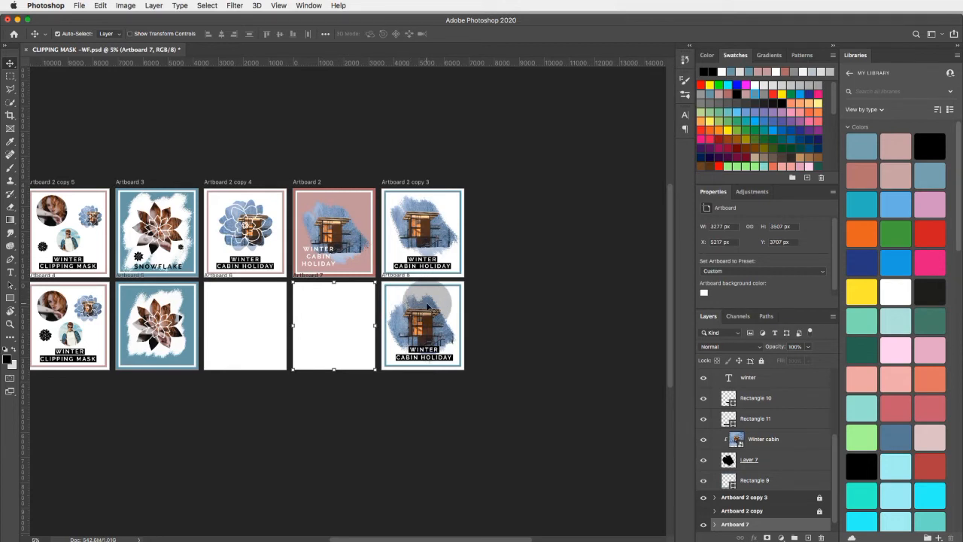
scroll(427, 307, "right", 3)
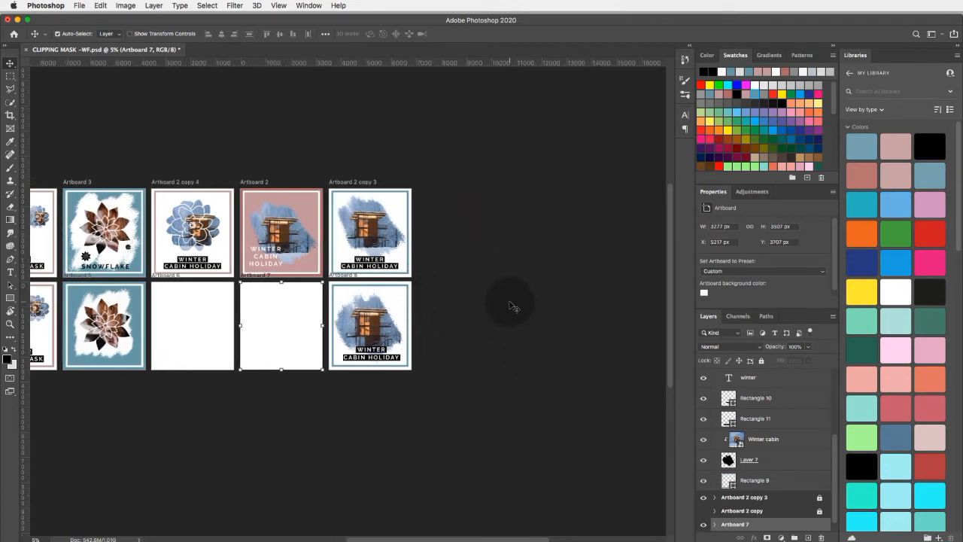
- Collapse the Artboard 8 layer group and make Artboard 8 the active artboard, with the empty canvas beside it in view
scroll(752, 425, "up", 5)
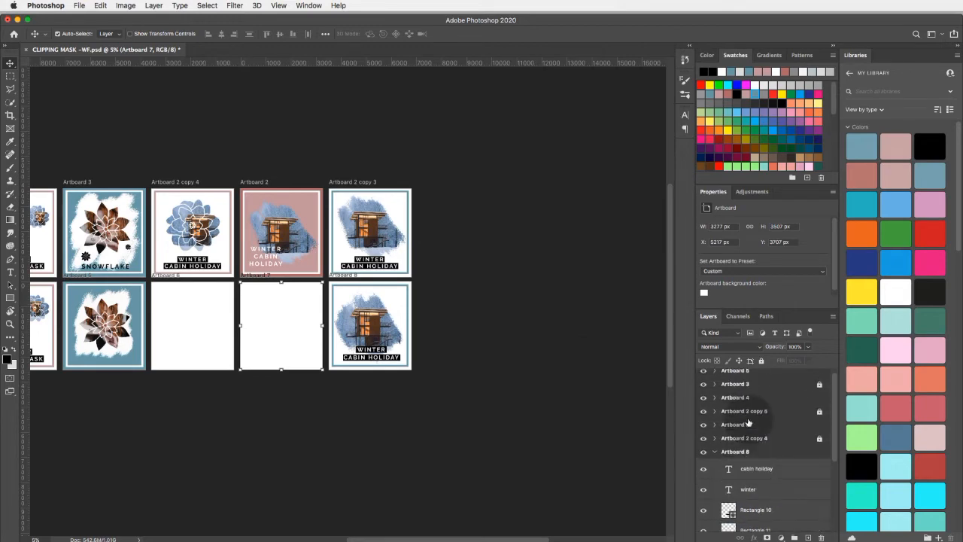
left_click(714, 452)
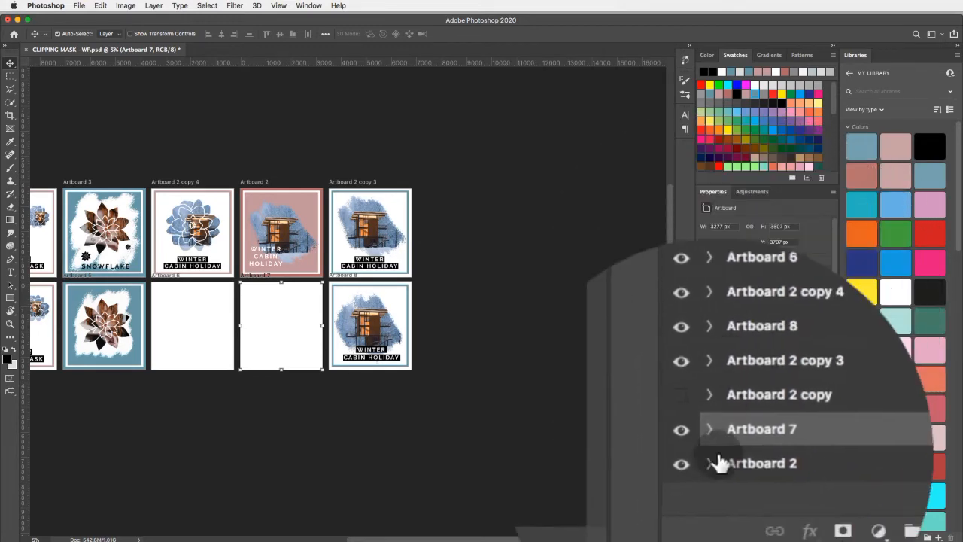
scroll(718, 461, "up", 3)
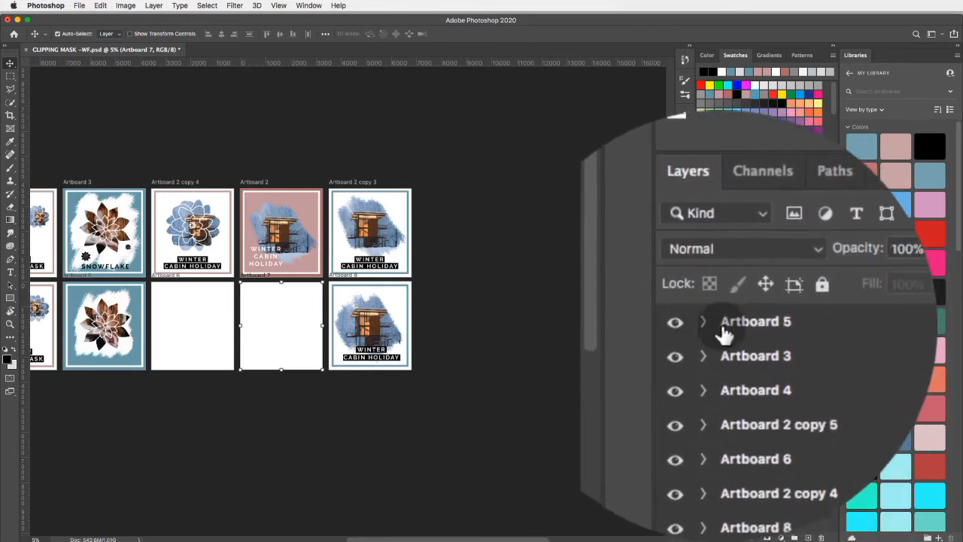
left_click(750, 334)
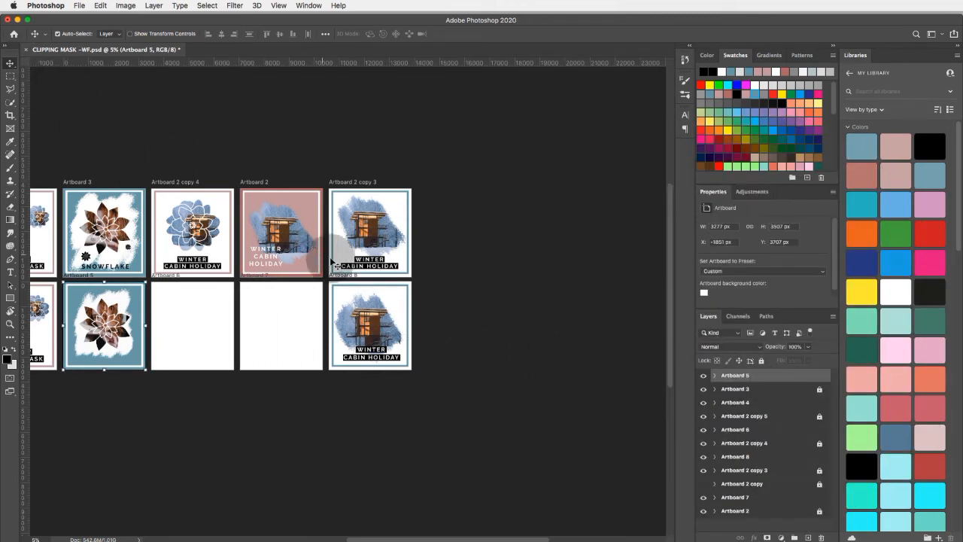
left_click(394, 311)
scroll(374, 311, "right", 3)
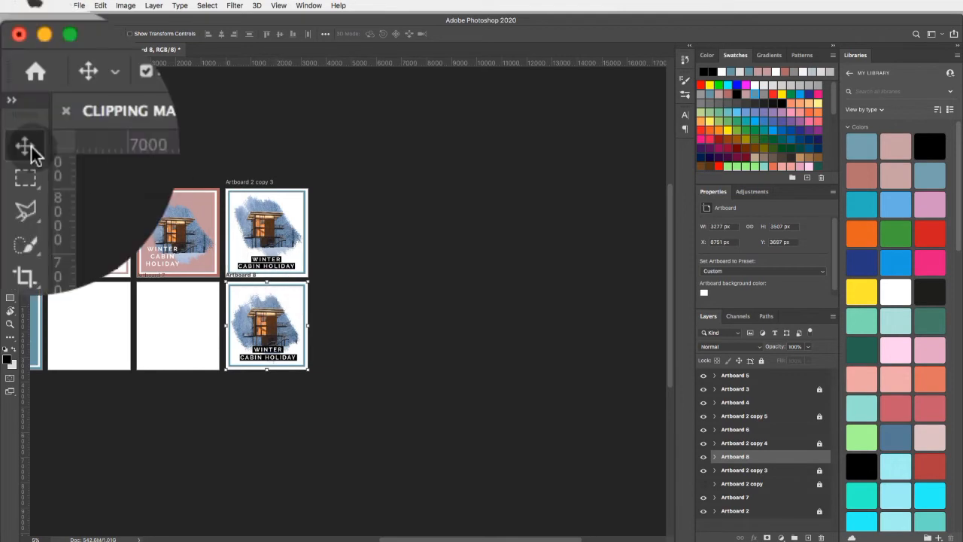
- With the Artboard tool, add a new empty 3277 by 3507 px artboard in the lower row beside Artboard 8
left_click(10, 63)
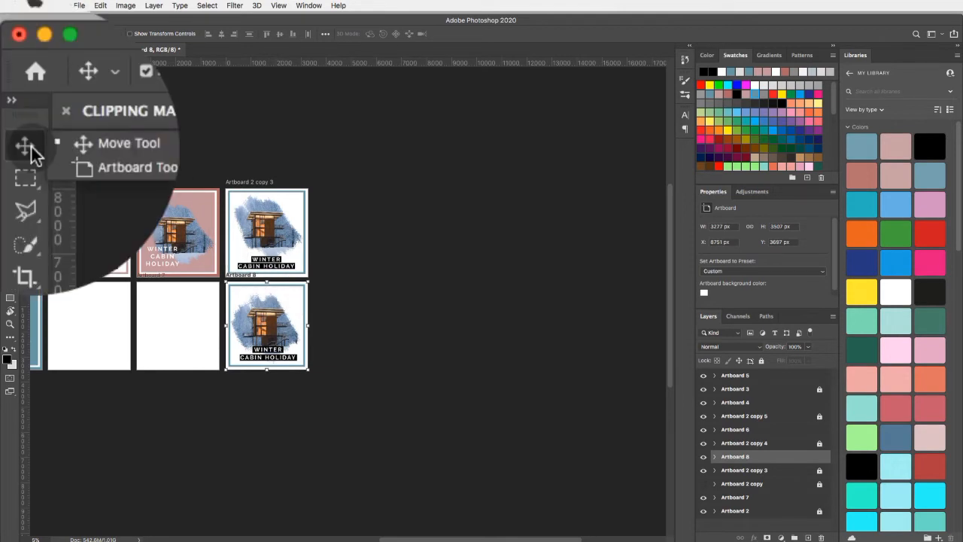
left_click(142, 147)
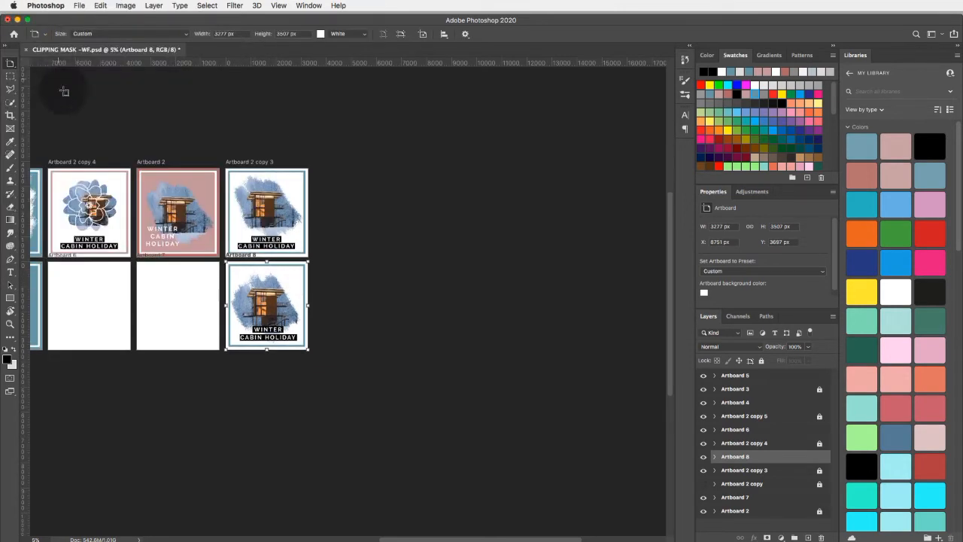
scroll(98, 134, "up", 1)
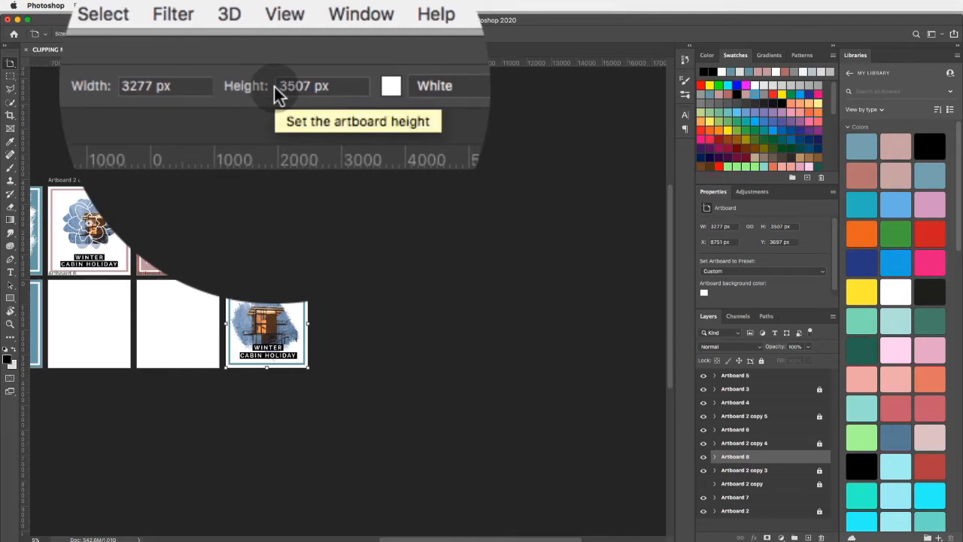
left_click(275, 86)
left_click(217, 86)
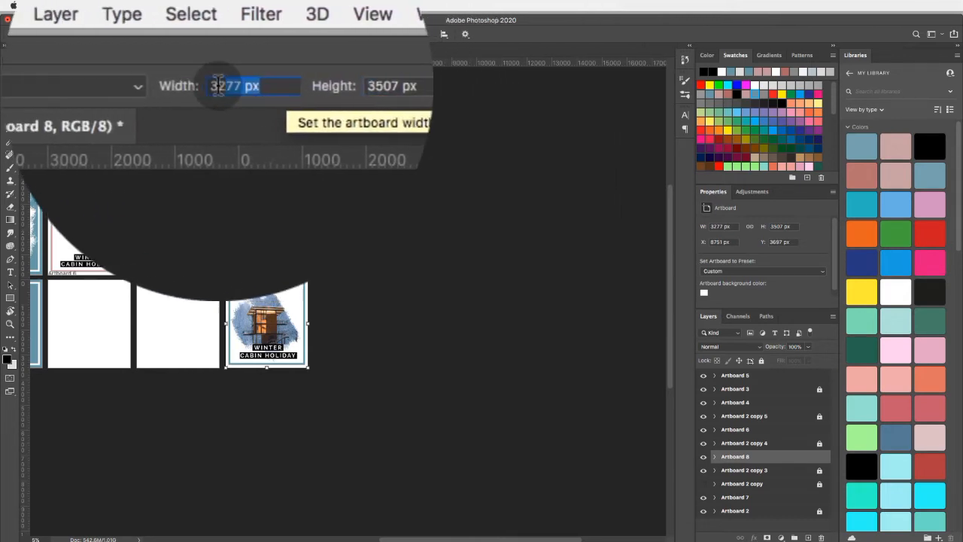
left_click(216, 86)
left_click(241, 85)
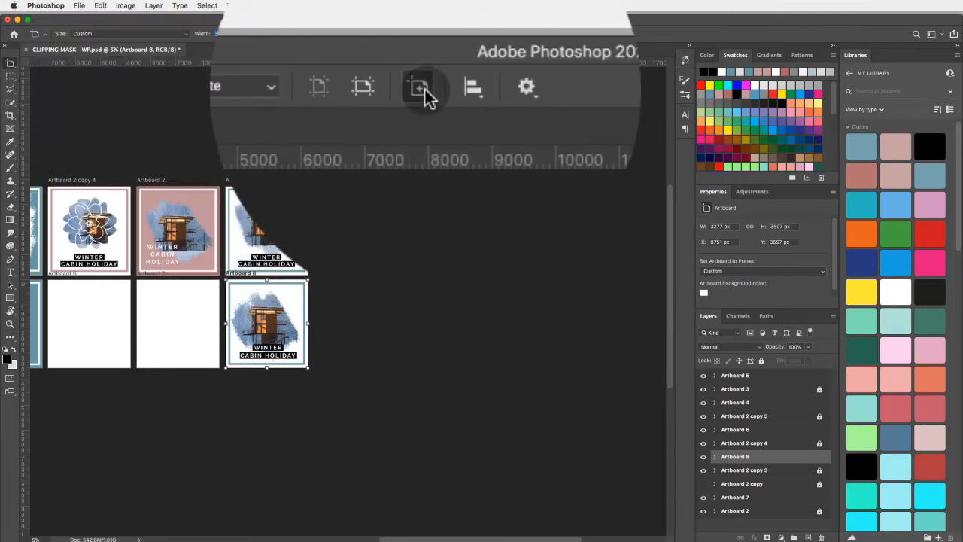
left_click(424, 87)
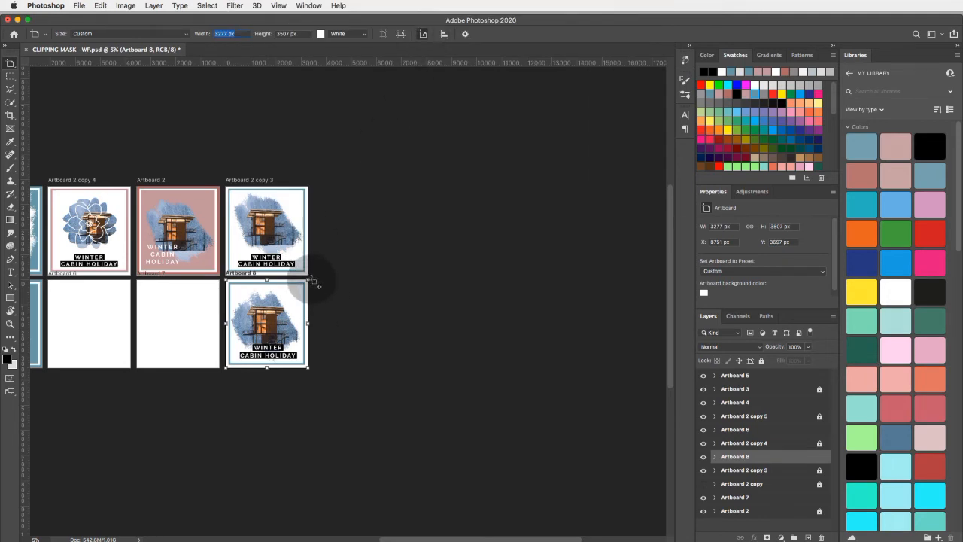
left_click(337, 321)
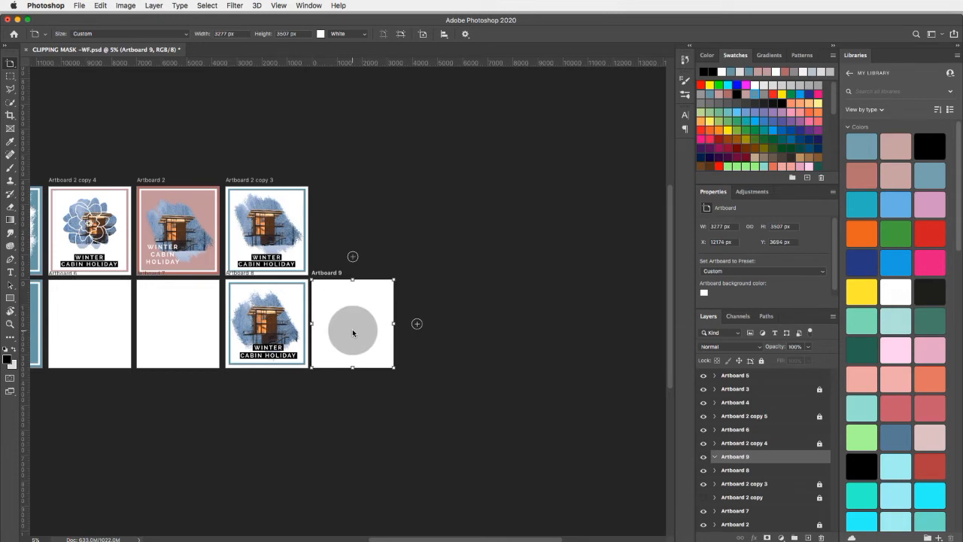
- Add two more blank artboards of the same size in a row to the right of Artboard 9
left_click(416, 325)
left_click(419, 324)
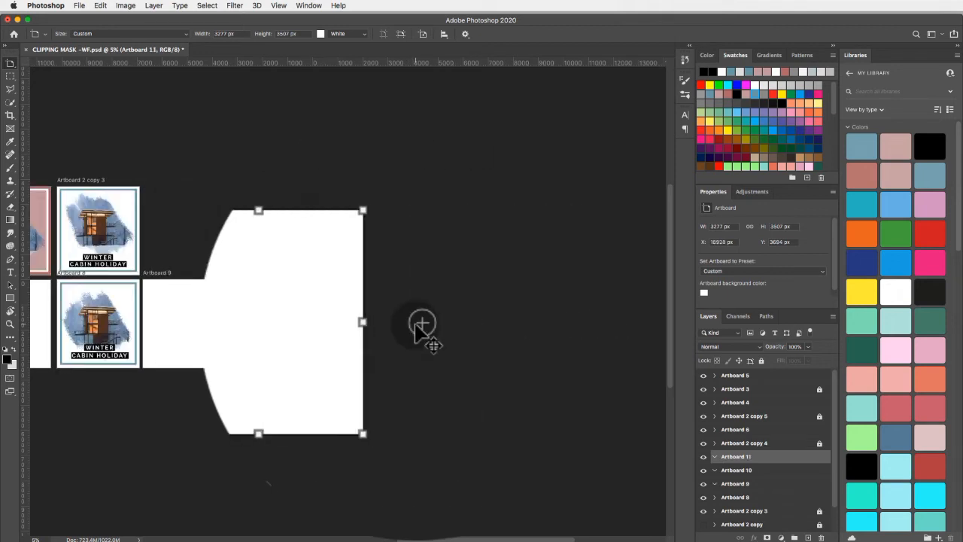
left_click(407, 324)
- Undo the last two artboard additions so only Artboard 9 is left beside Artboard 8
left_click(99, 6)
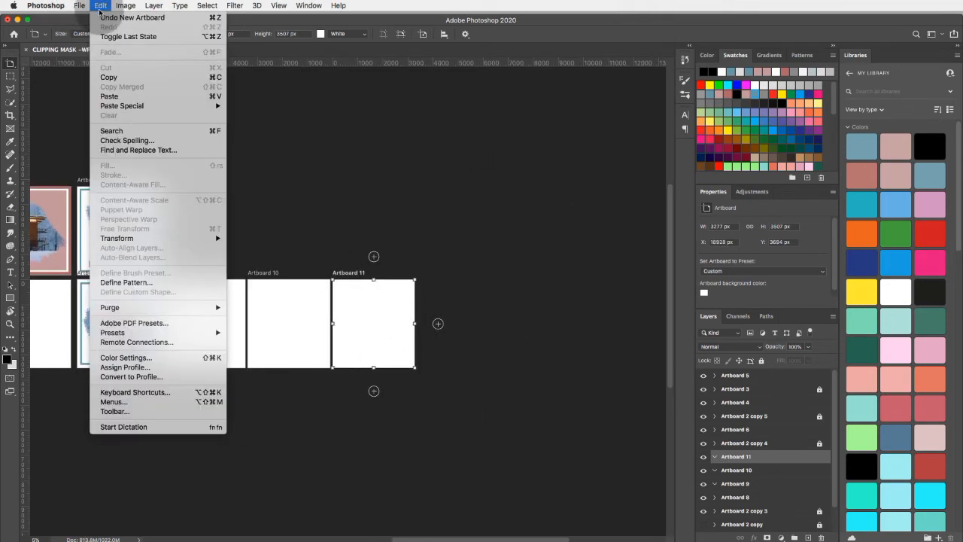
left_click(98, 9)
left_click(98, 9)
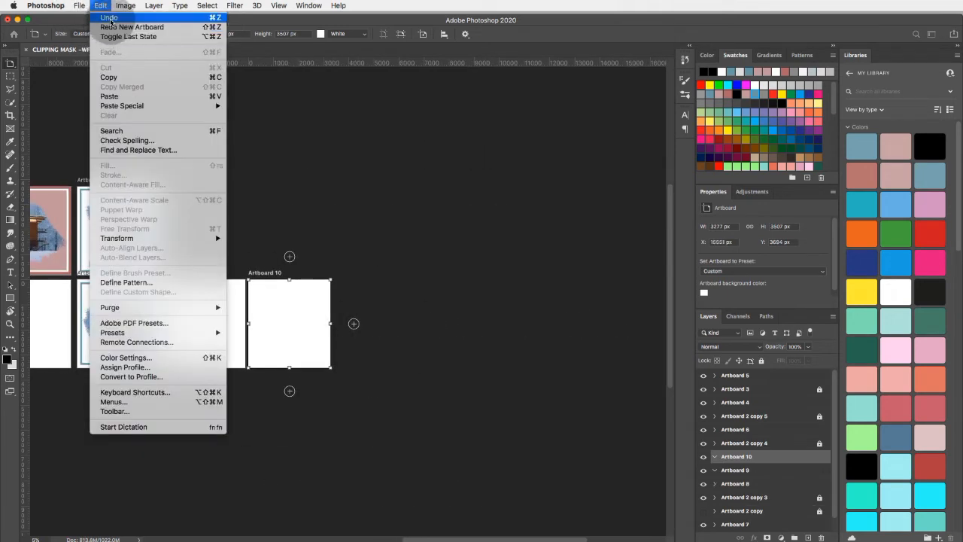
left_click(120, 15)
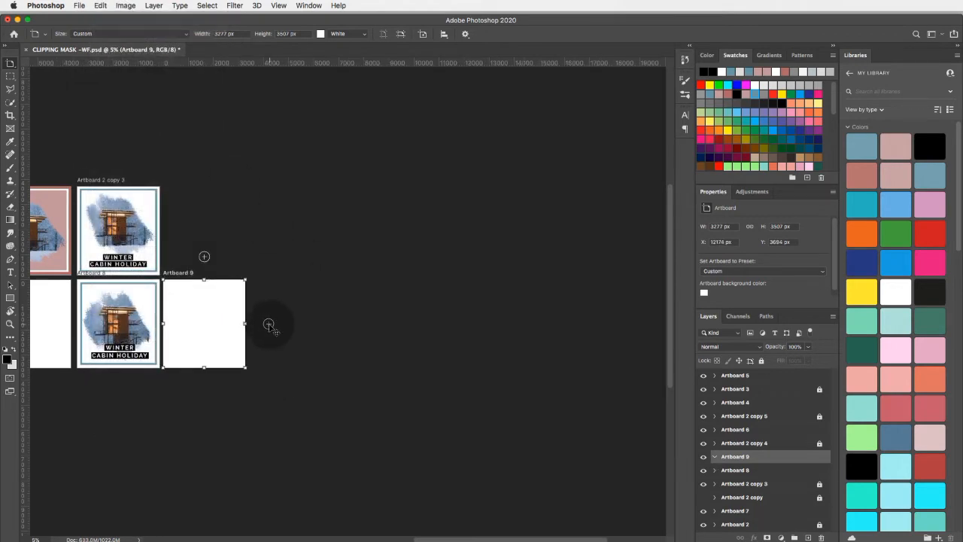
- Add one more empty artboard of the same size to the right of Artboard 9
left_click(269, 325)
- Try widening Artboard 10 to about 7335 px from its right edge and undo the resize
left_click_drag(245, 323, 335, 323)
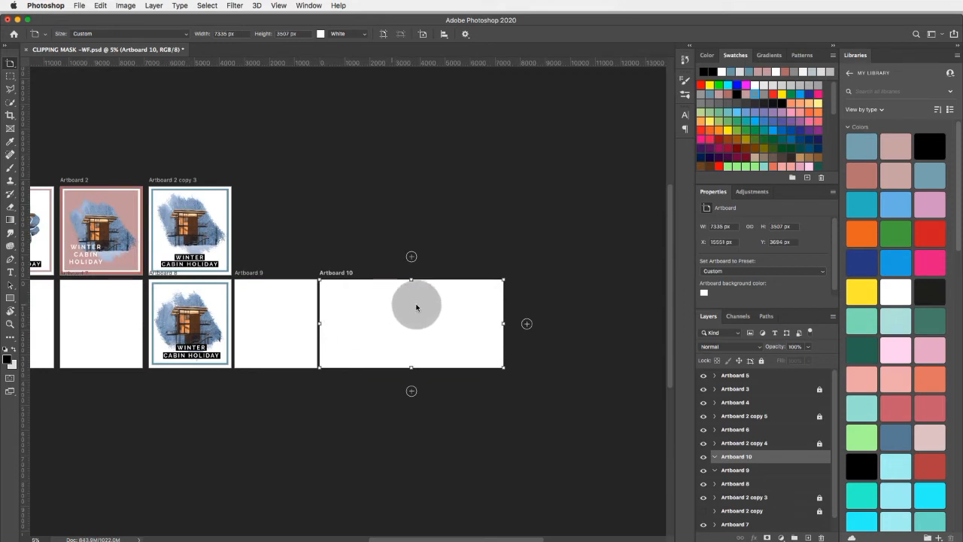
left_click(98, 6)
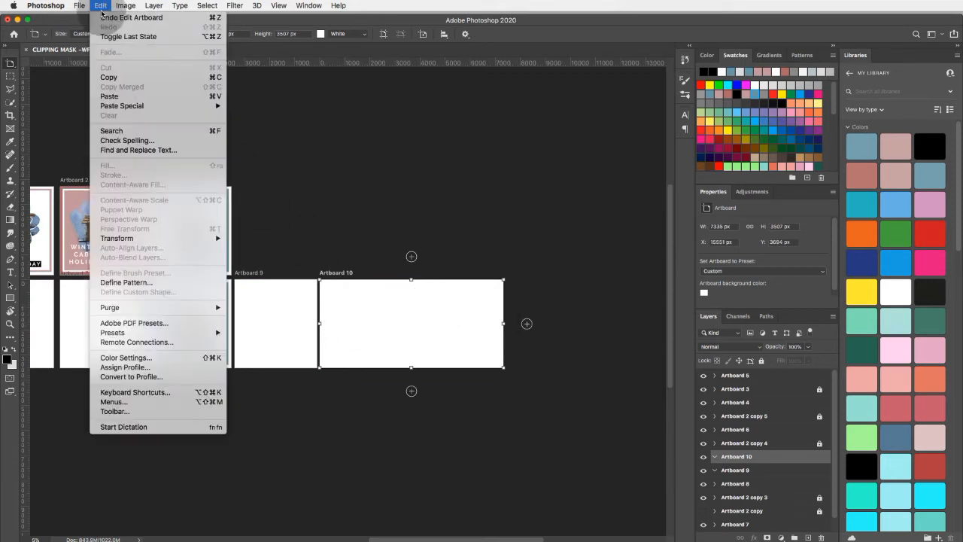
left_click(121, 17)
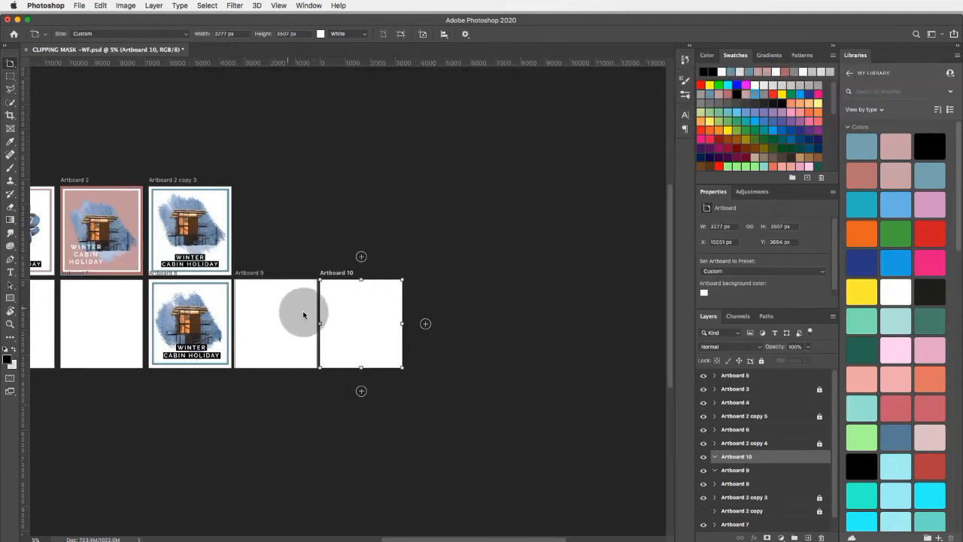
- Make Artboard 9 active and draw a text box of about 3065 by 2342 px over its upper part
scroll(311, 348, "left", 2)
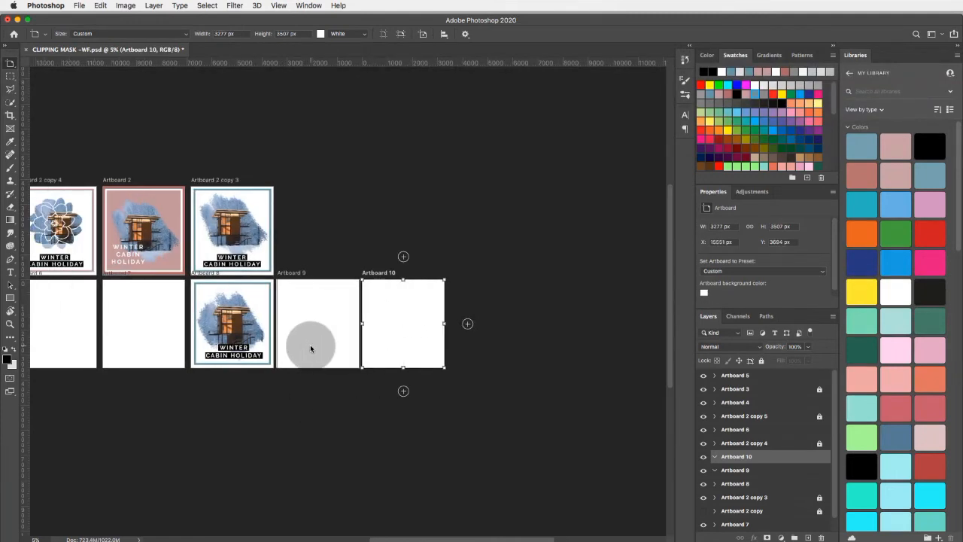
key("super+plus")
key("super+plus")
key("super+plus")
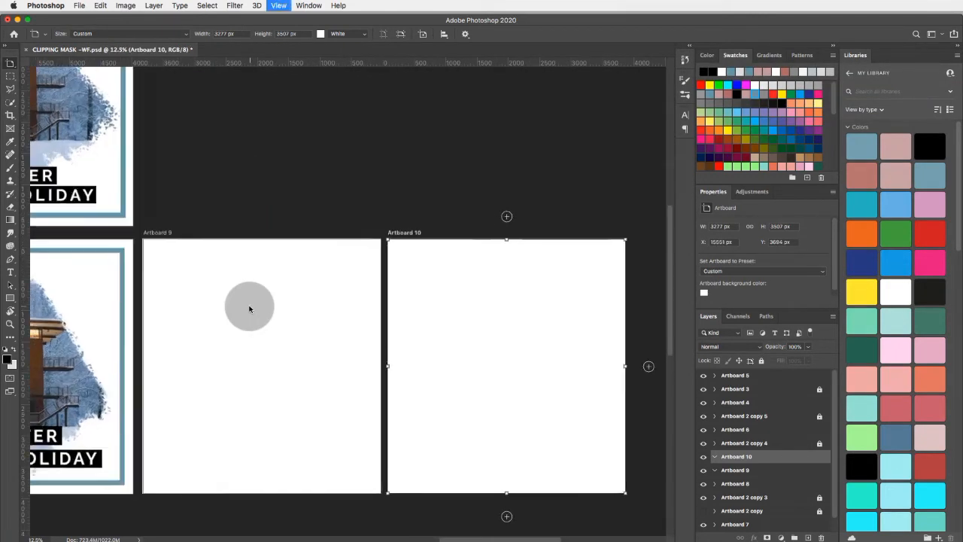
key("super+plus")
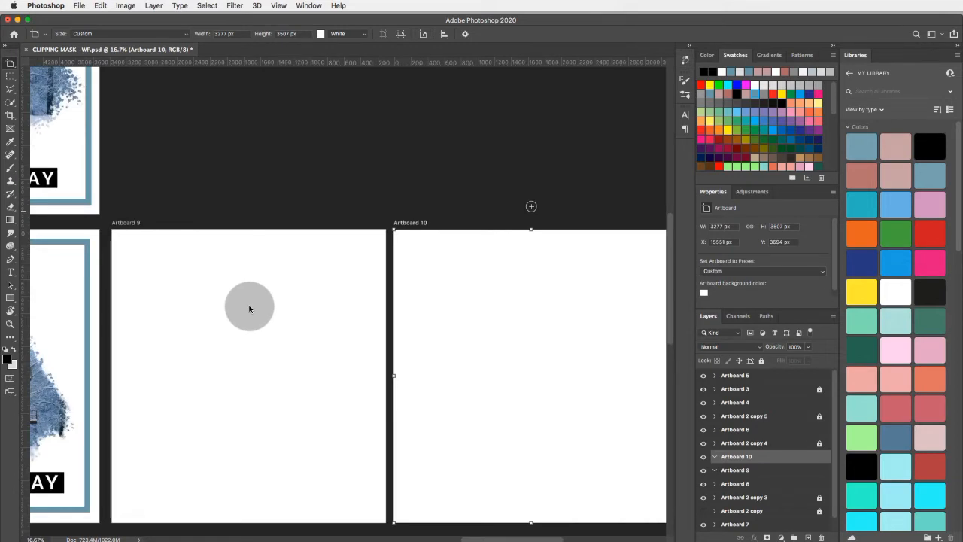
scroll(249, 308, "down", 2)
scroll(249, 308, "left", 2)
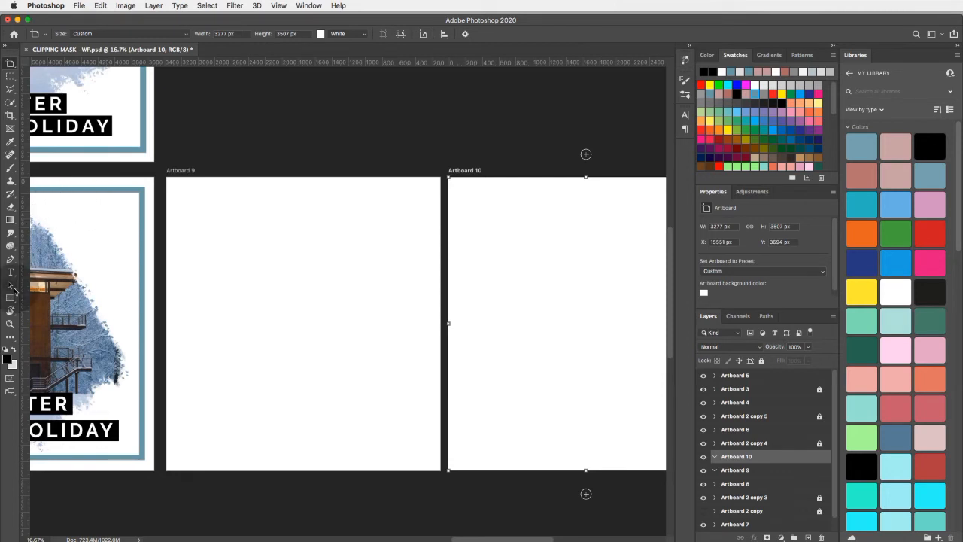
left_click(10, 273)
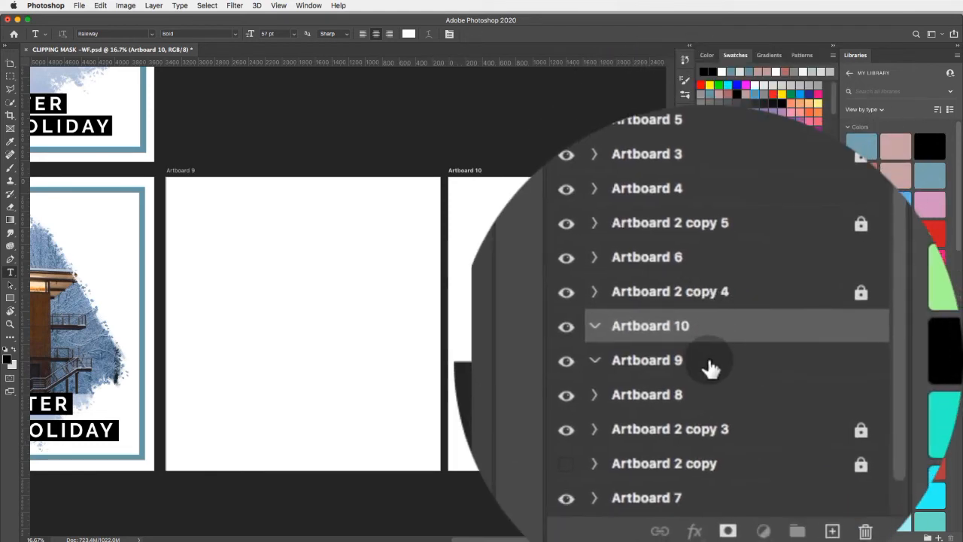
left_click(754, 470)
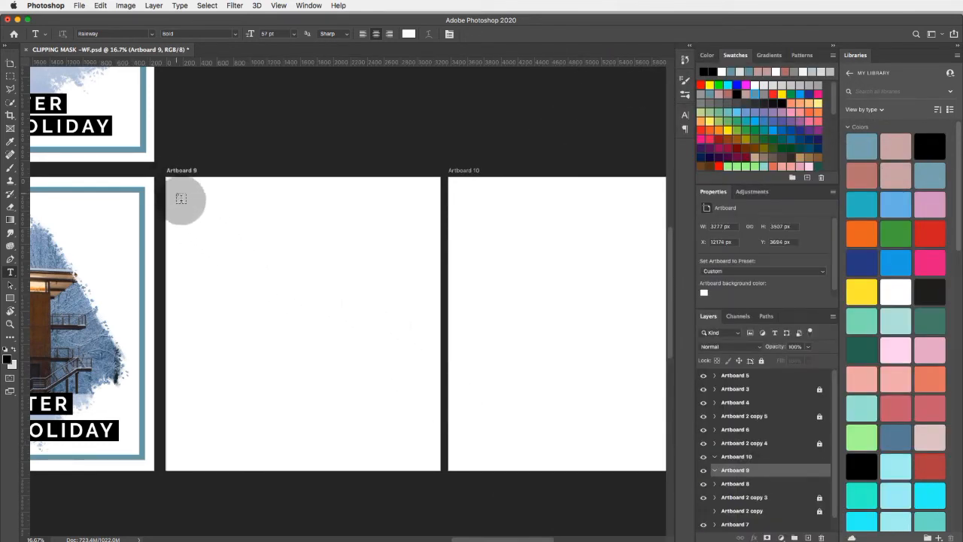
left_click_drag(181, 197, 433, 389)
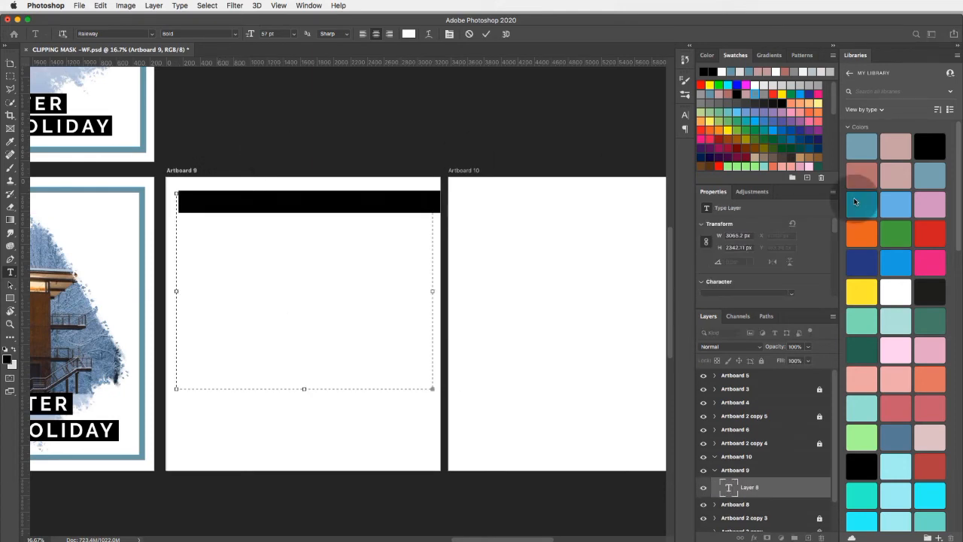
- Increase the font size of the placeholder text in Artboard 9's text box to 99 pt
scroll(797, 232, "down", 3)
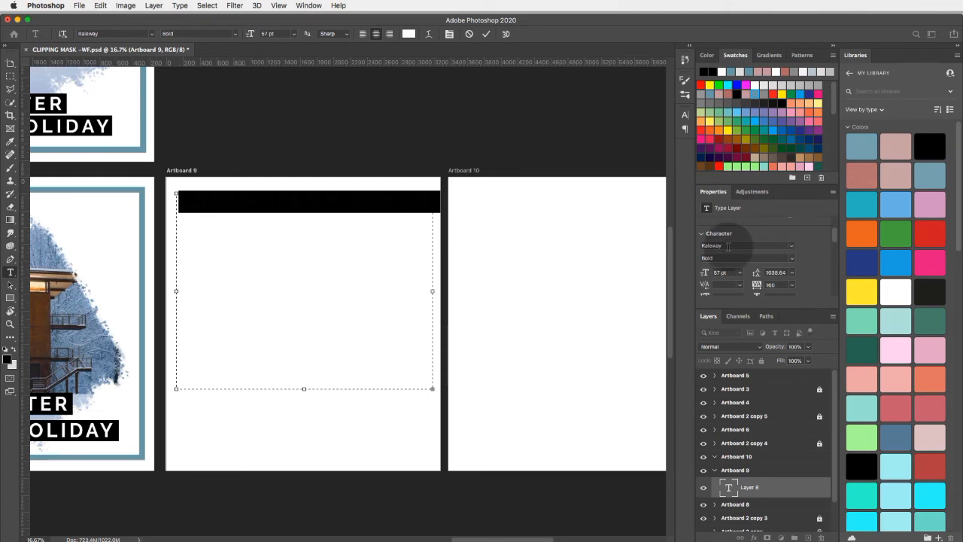
left_click(720, 273)
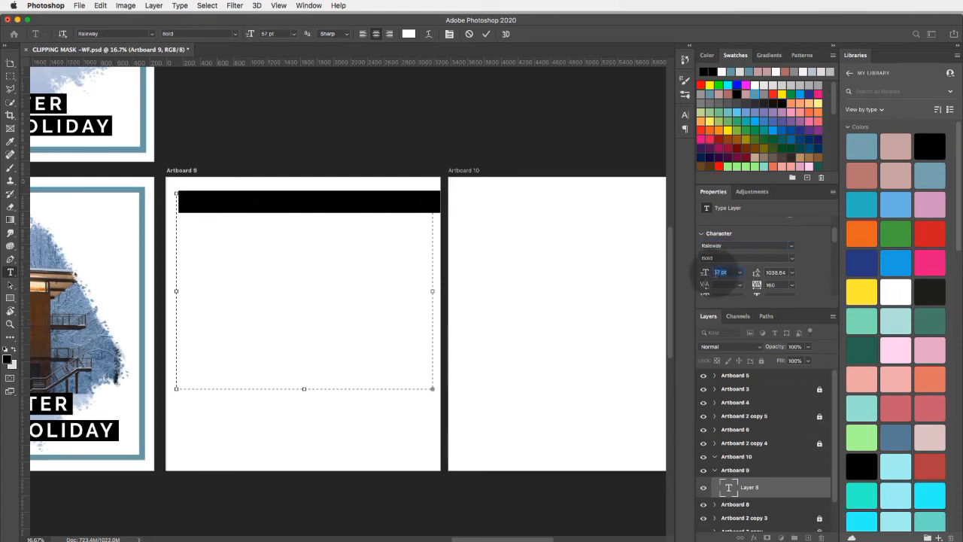
key("Up")
key("Up")
key("Up")
key("Up")
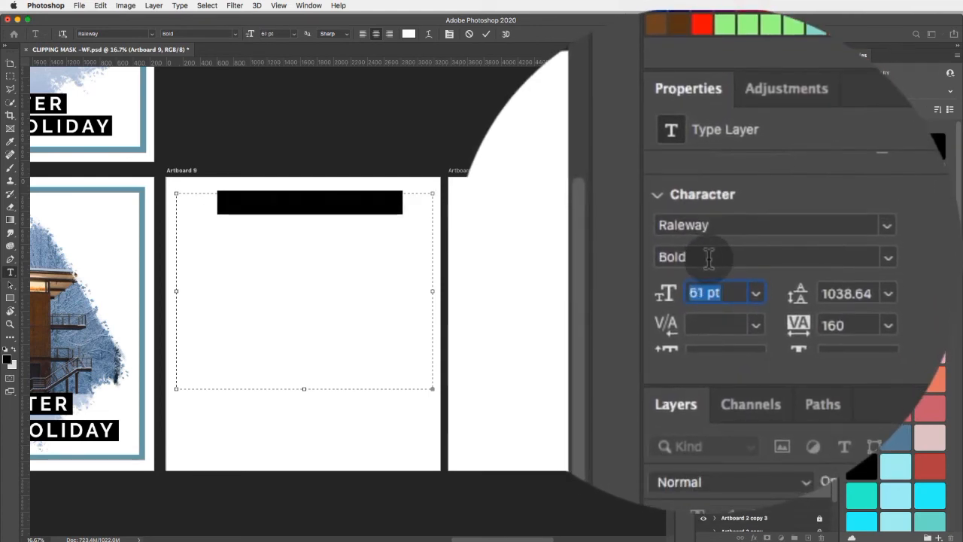
key("Up")
key("Up")
key("Up")
key("Up")
key("Up")
key("Up")
key("Up")
key("Up")
key("Up")
key("Up")
key("Up")
key("Up")
key("Up")
key("Up")
key("Up")
key("Up")
key("Up")
key("Up")
key("Up")
key("Up")
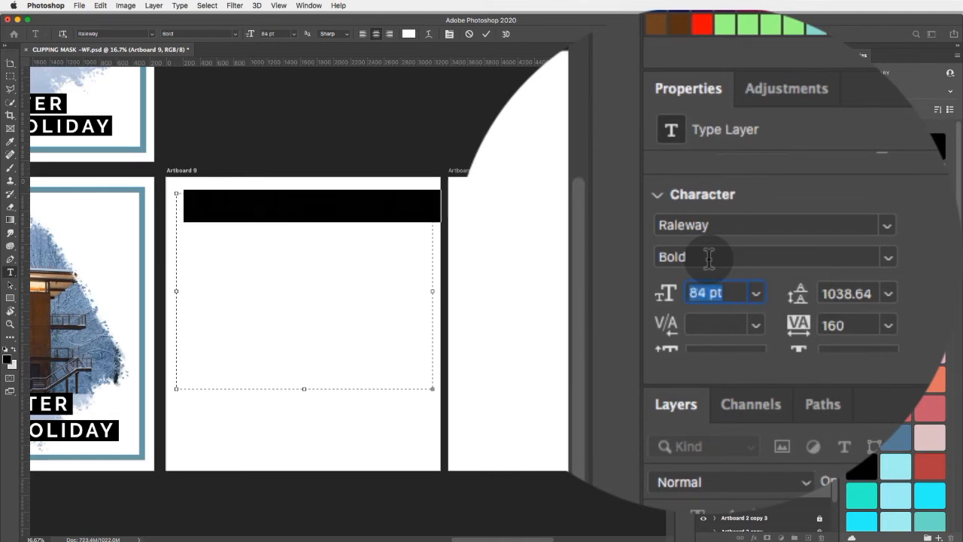
key("Up")
key("Up")
key("Up")
key("Up")
key("Up")
key("Up")
key("Up")
key("Up")
key("Up")
key("Up")
key("Up")
key("Up")
key("Up")
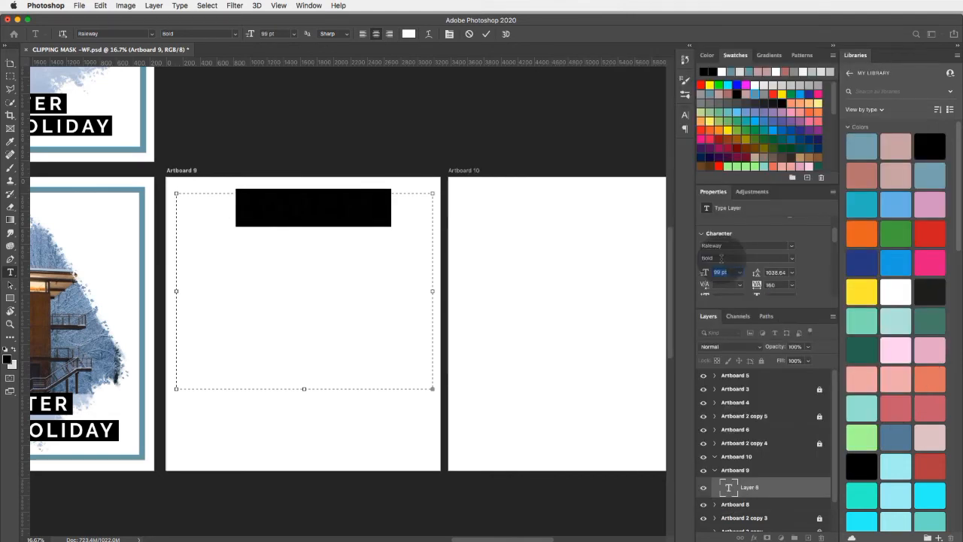
- Enter "winter" as the text in Artboard 9's text box and color it black
type("winter")
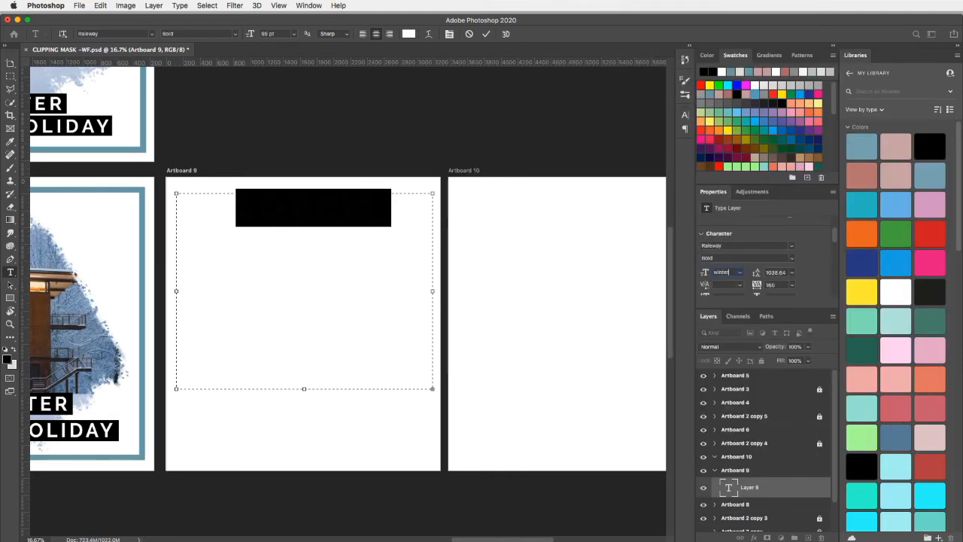
left_click(344, 215)
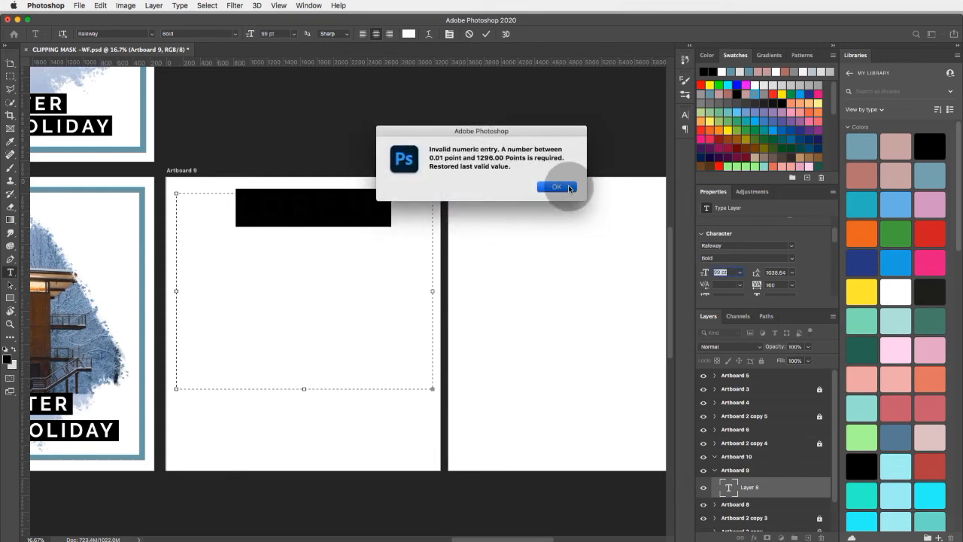
left_click(569, 187)
key("End")
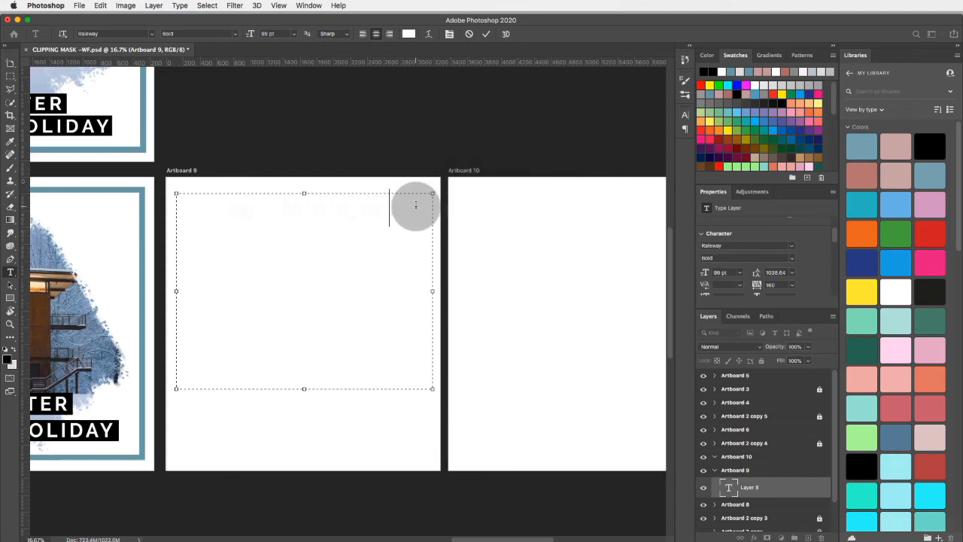
left_click_drag(415, 205, 144, 208)
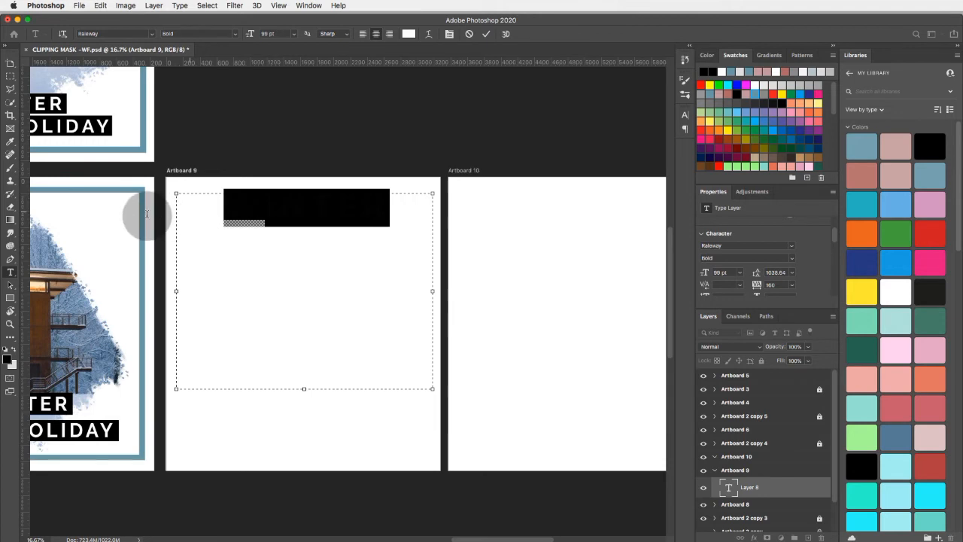
left_click(703, 71)
- Enlarge the WINTER text on Artboard 9 to 157 pt so it spans the text box, and commit the text
left_click(719, 272)
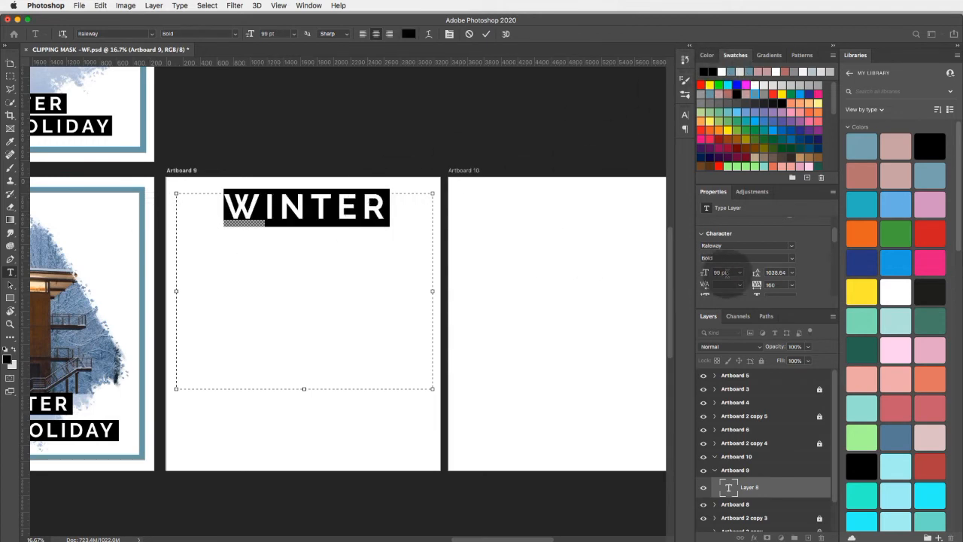
key("Up")
key("Up")
key("Up")
key("Up")
key("Up")
key("Up")
key("Up")
key("Up")
key("Up")
key("Up")
key("Up")
key("Up")
key("Up")
key("Up")
key("Up")
key("Up")
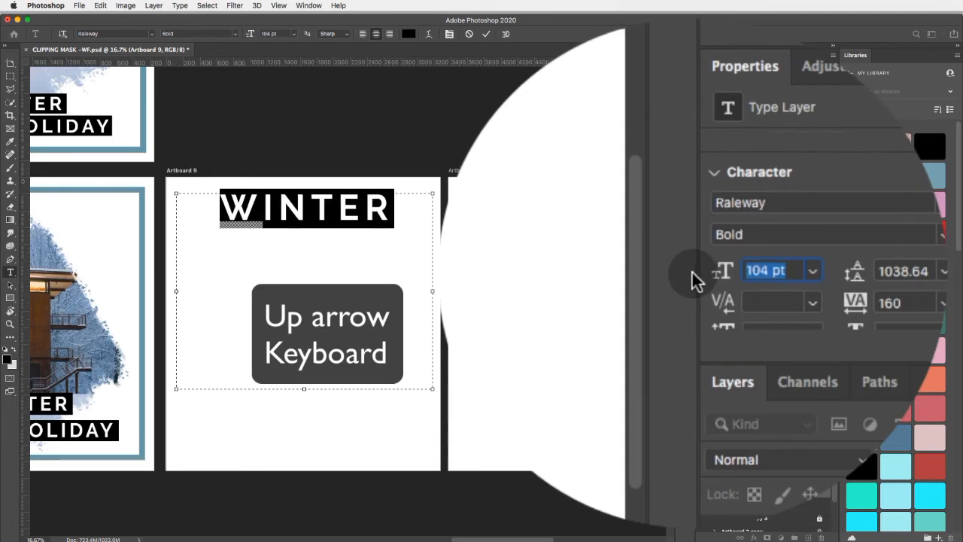
key("Up")
key("Up")
key("Up")
key("Up")
key("Up")
key("Up")
key("Up")
key("Up")
key("Up")
key("Up")
key("Up")
key("Up")
key("Up")
key("Up")
key("Up")
key("Up")
key("Up")
key("Up")
key("Up")
key("Up")
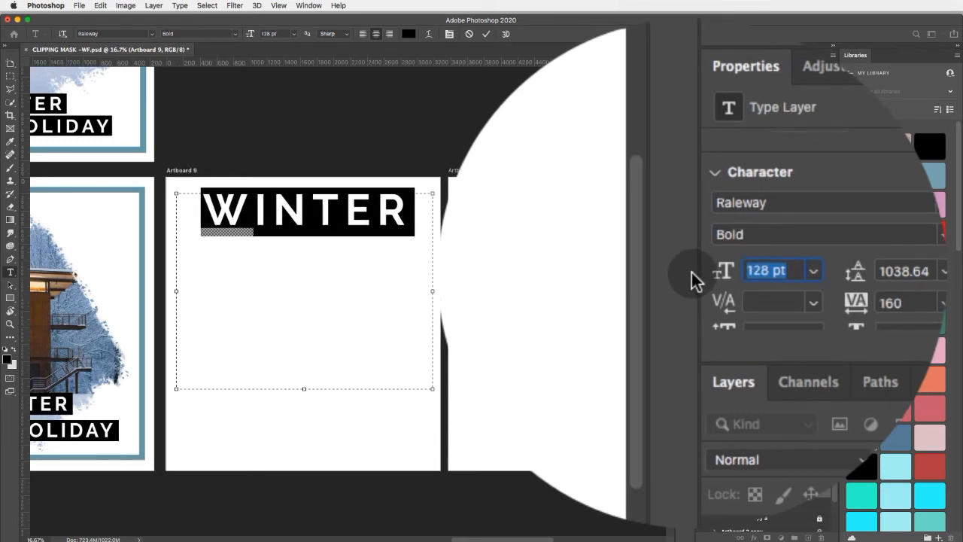
key("Up")
key("Up")
key("Up")
key("Up")
key("Up")
key("Up")
key("Up")
key("Up")
key("Up")
key("Up")
key("Up")
key("Up")
key("Up")
key("Up")
key("Up")
key("Up")
key("Up")
key("Up")
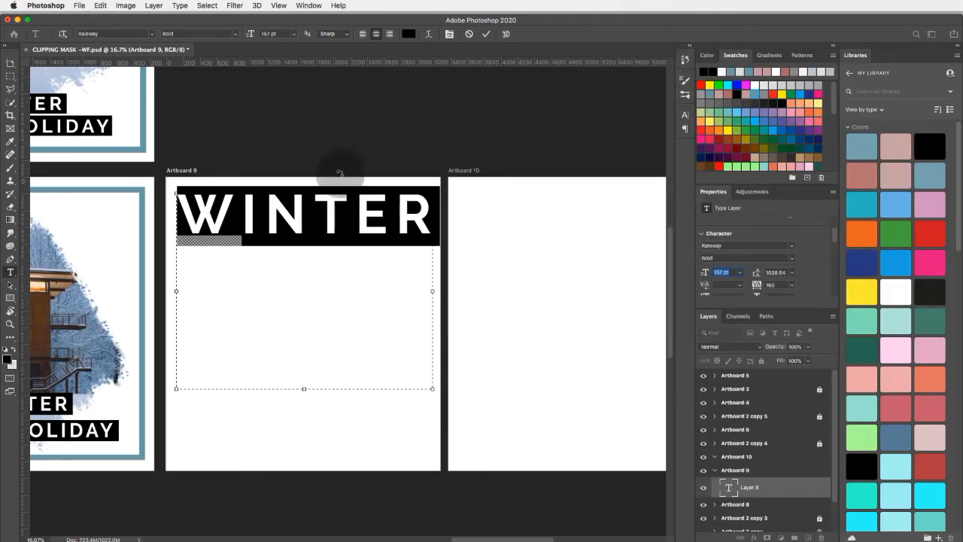
left_click(30, 163)
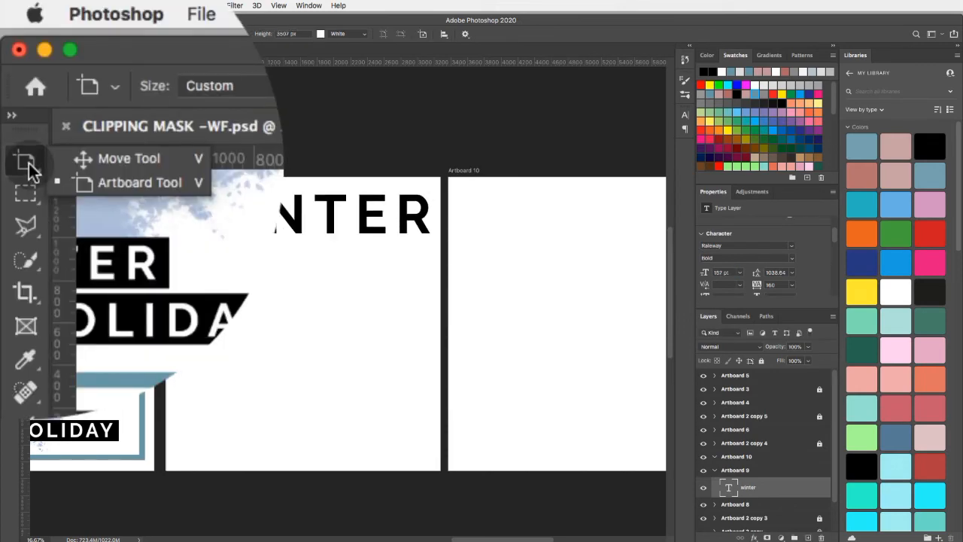
- Move the WINTER text about 200 px down on Artboard 9
left_click(121, 159)
left_click(347, 429)
left_click(345, 213)
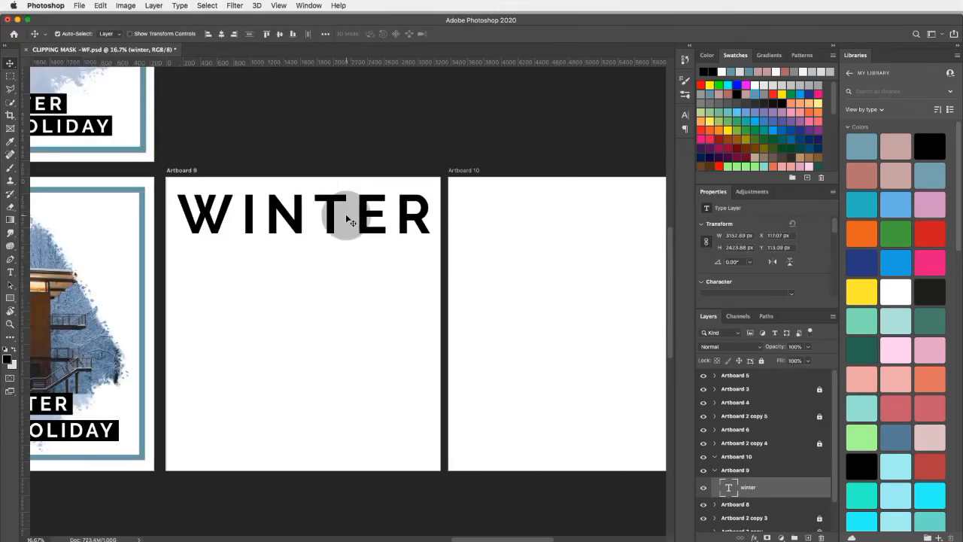
scroll(345, 214, "up", 2)
left_click_drag(280, 233, 281, 252)
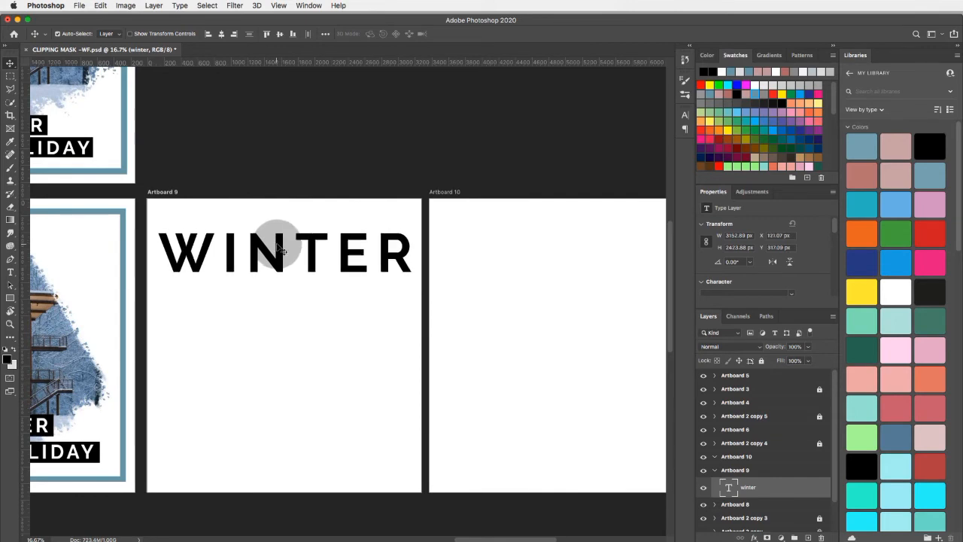
- Place Winter cabin.jpg as an embedded image over the WINTER text on Artboard 9 and clip it to the text layer
left_click(78, 6)
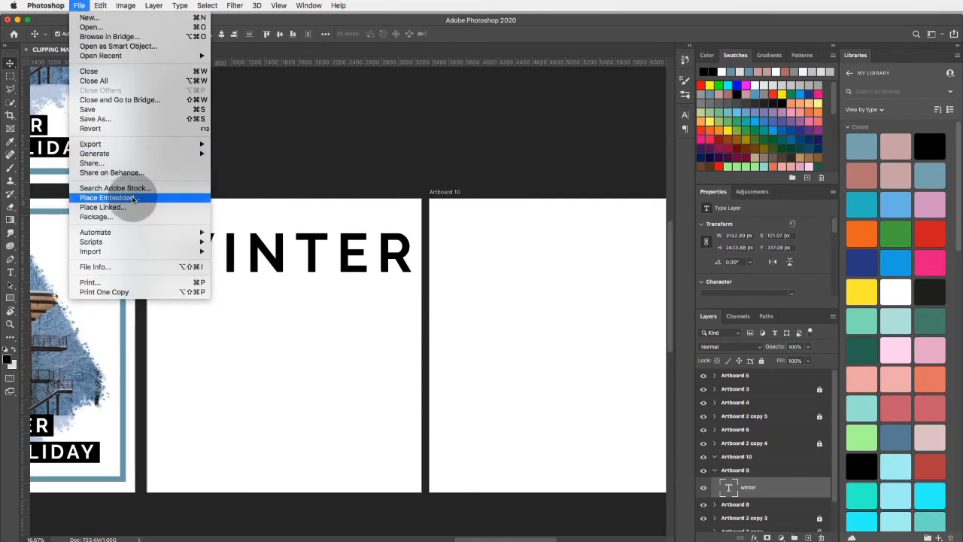
left_click(109, 197)
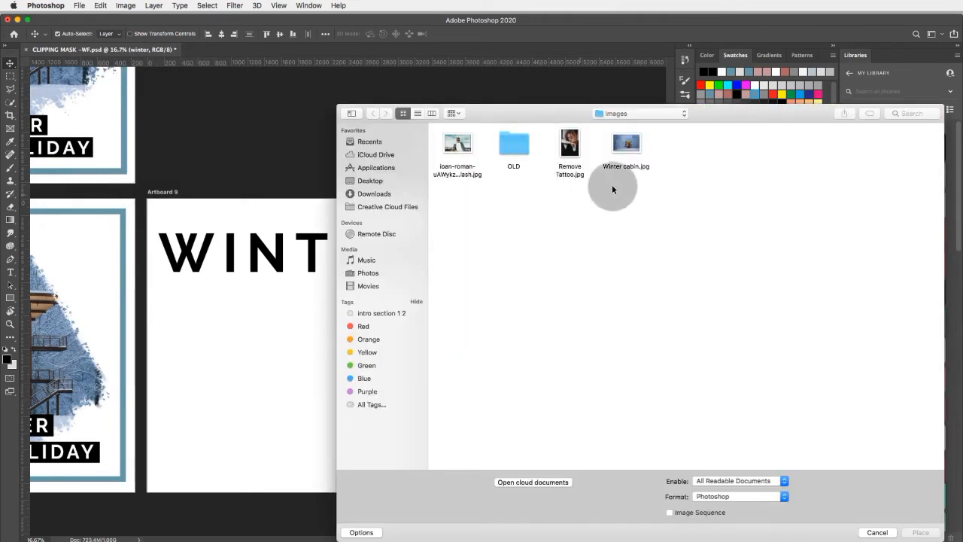
left_click(625, 150)
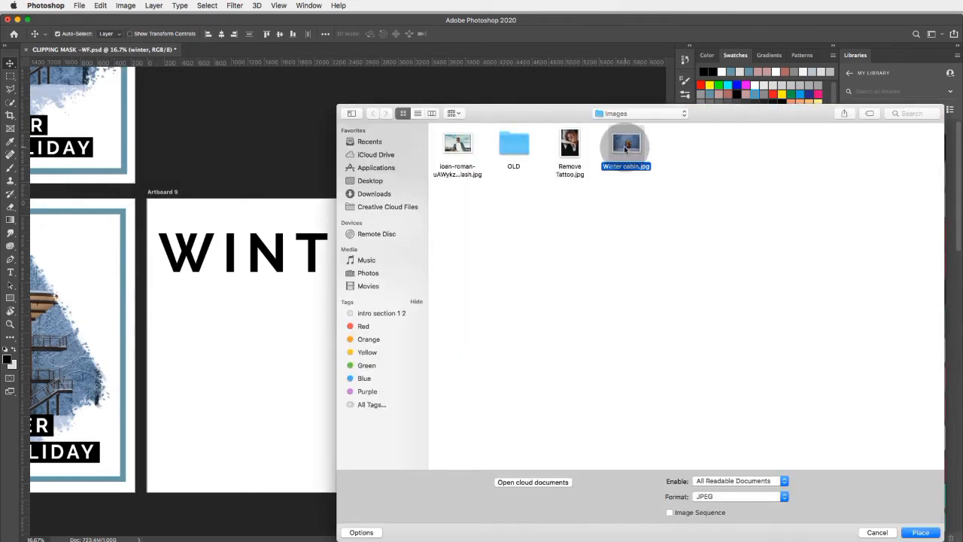
left_click(921, 532)
left_click_drag(371, 320, 373, 263)
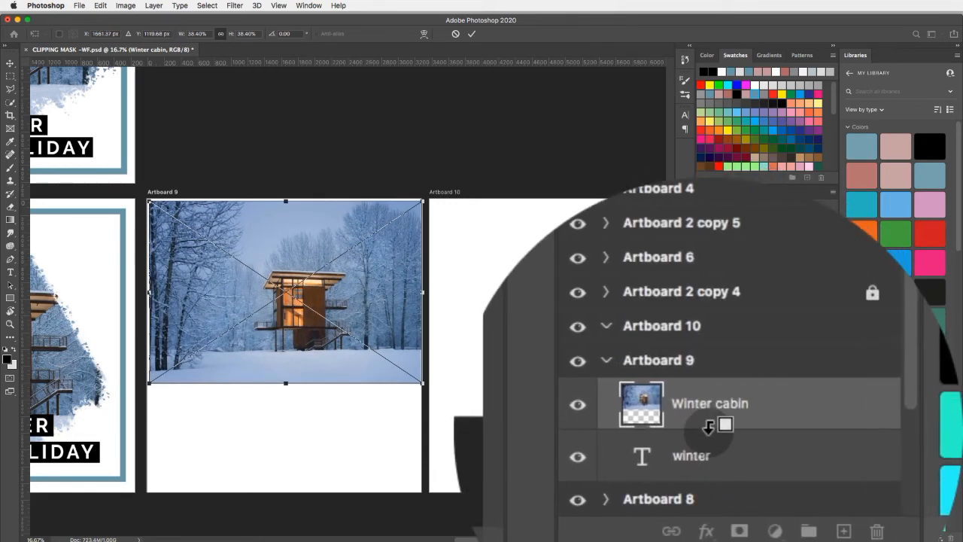
left_click(759, 493, "alt")
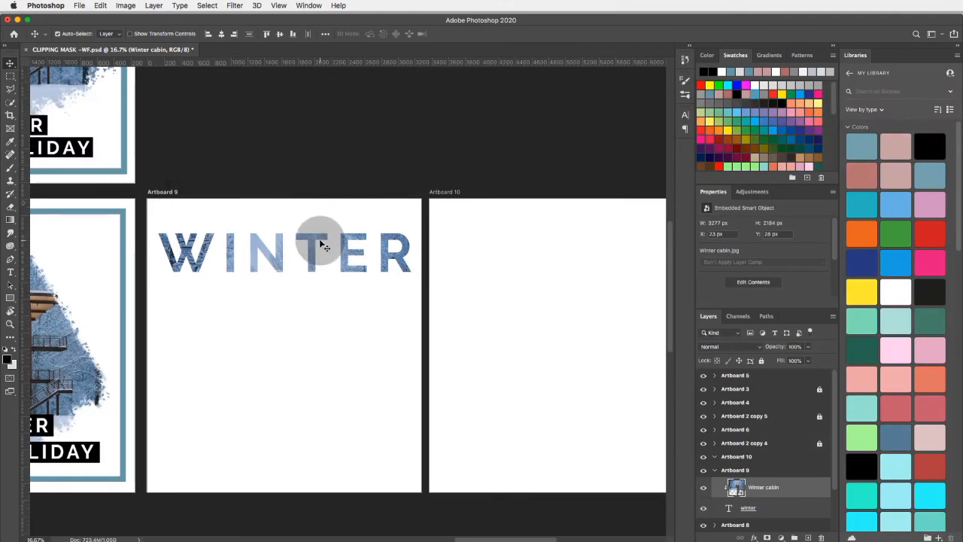
- Select Artboard 8 with the Winter Cabin Holiday design and open the Artboards to Files export for it
left_click(279, 322)
key("super+minus")
key("super+minus")
key("super+minus")
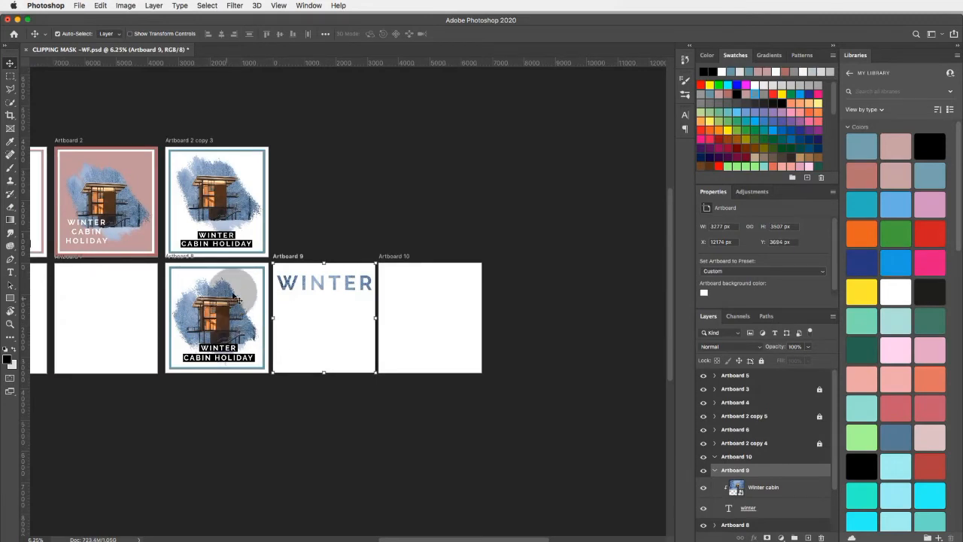
scroll(211, 364, "left", 4)
scroll(211, 364, "right", 2)
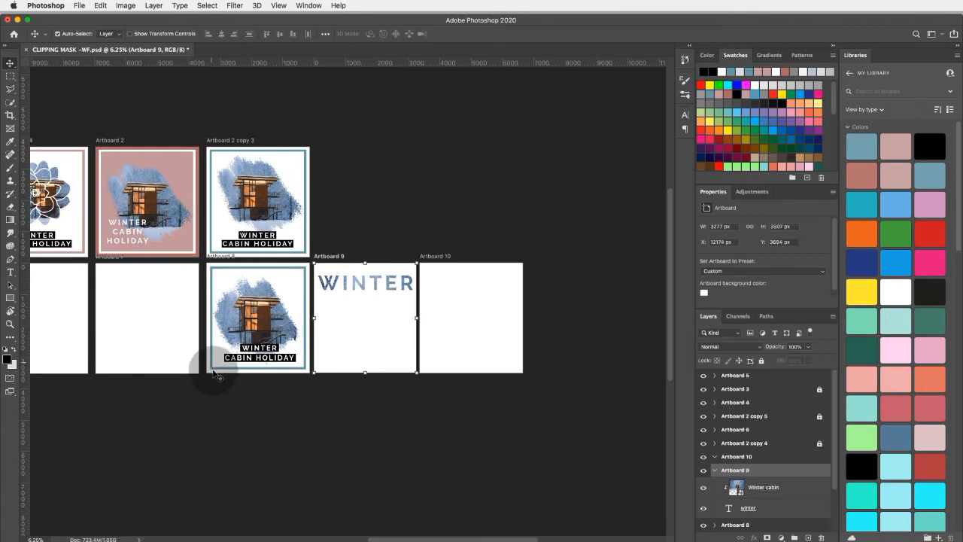
left_click(229, 410)
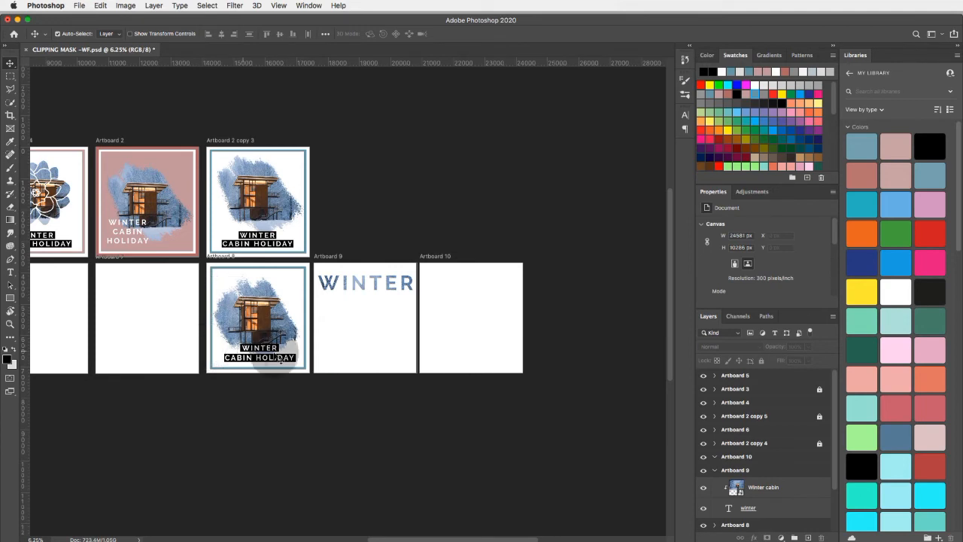
left_click(261, 318)
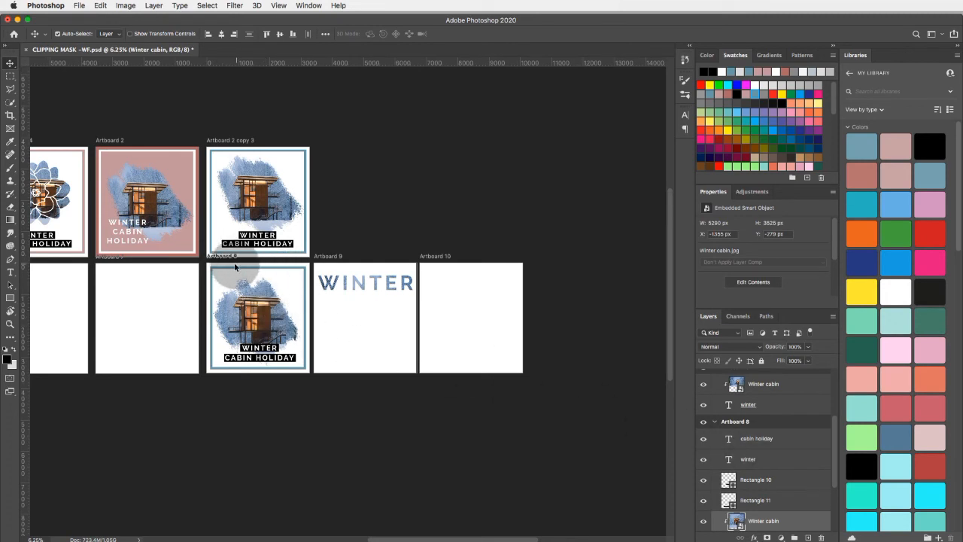
left_click(711, 297)
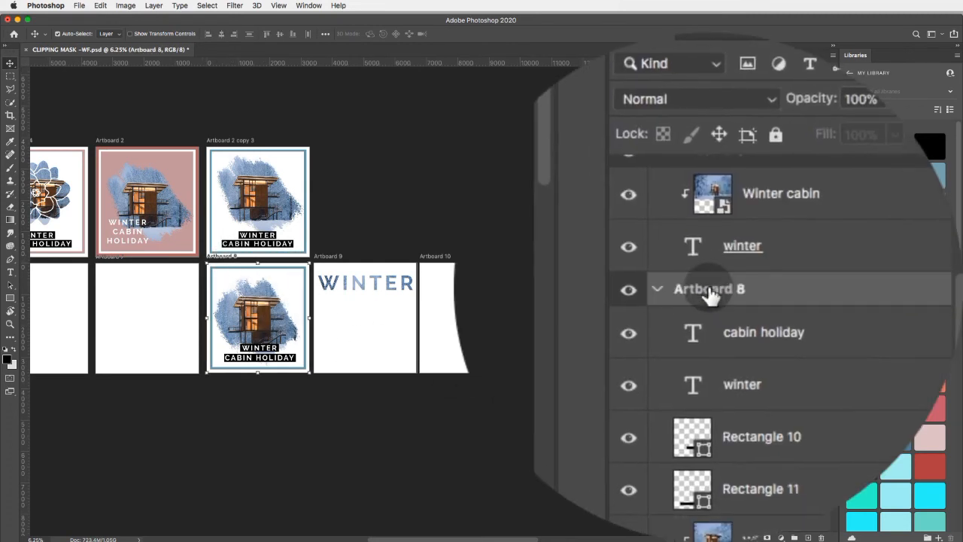
left_click(79, 6)
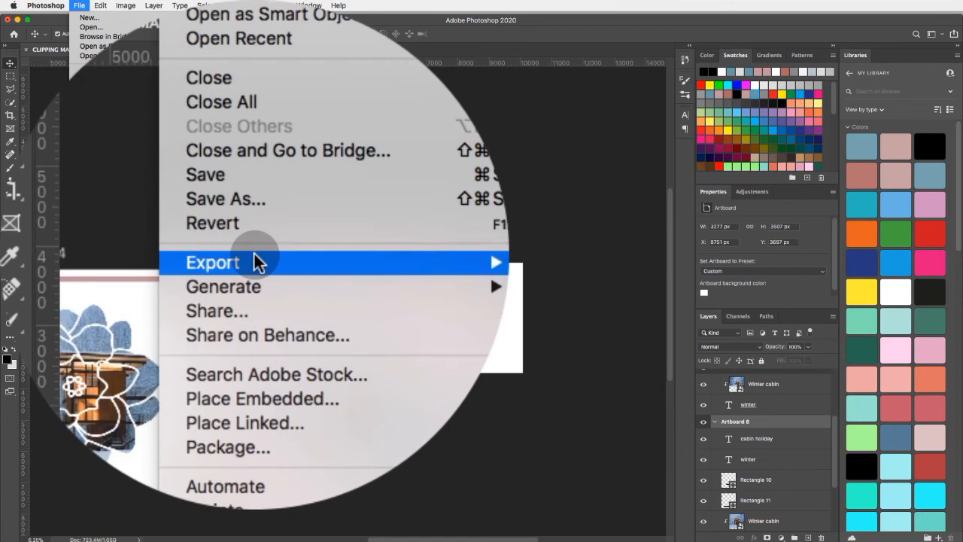
mouse_move(255, 261)
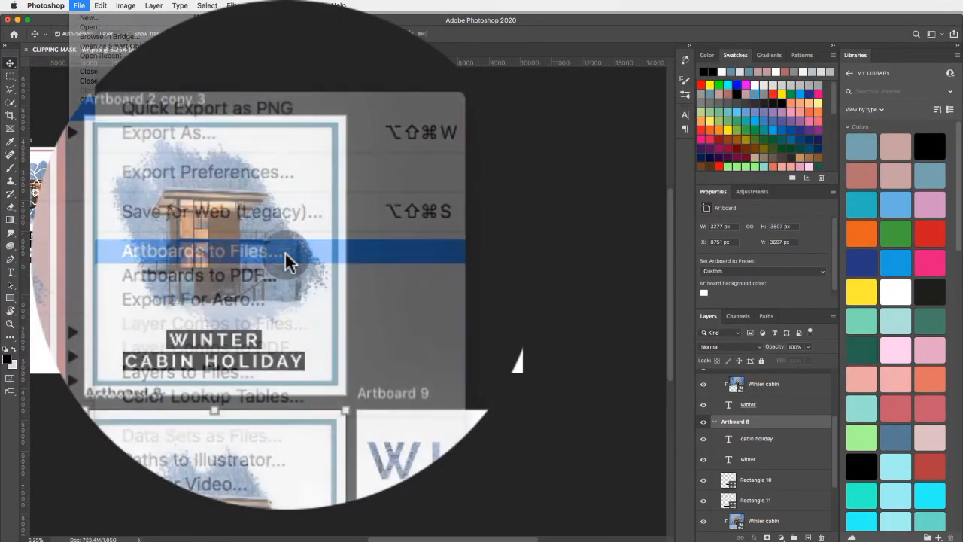
left_click(286, 254)
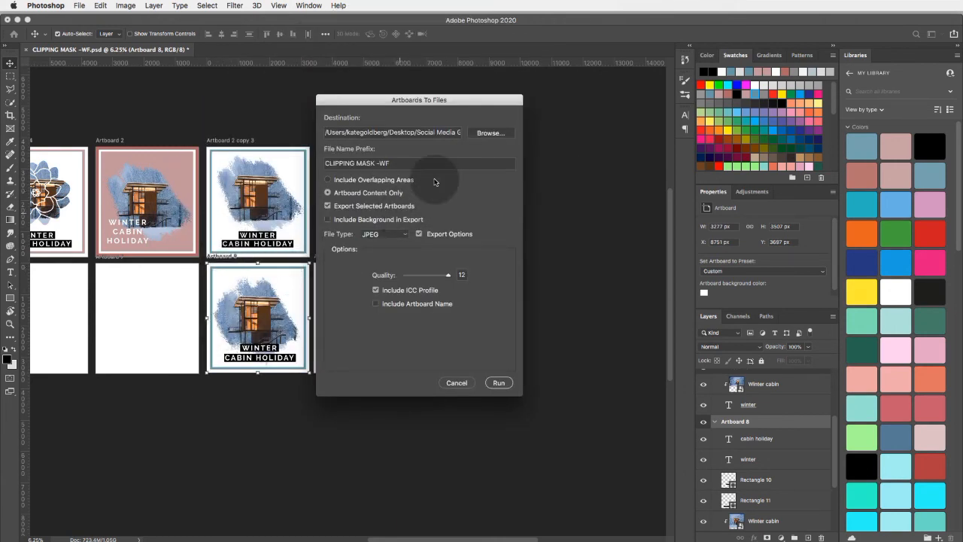
- Choose the Exersize 1 folder as destination and export the selected Artboard 8 as a JPEG file
left_click(490, 133)
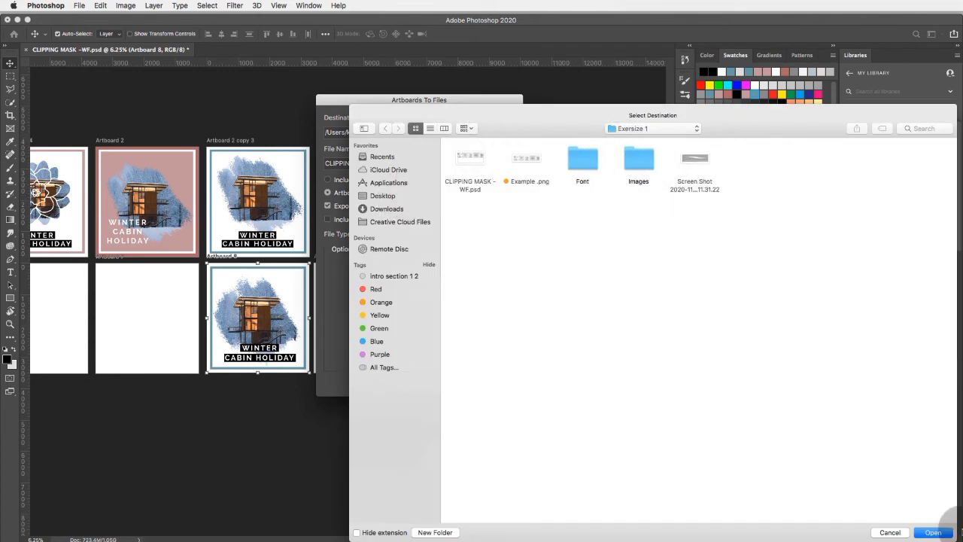
left_click(932, 532)
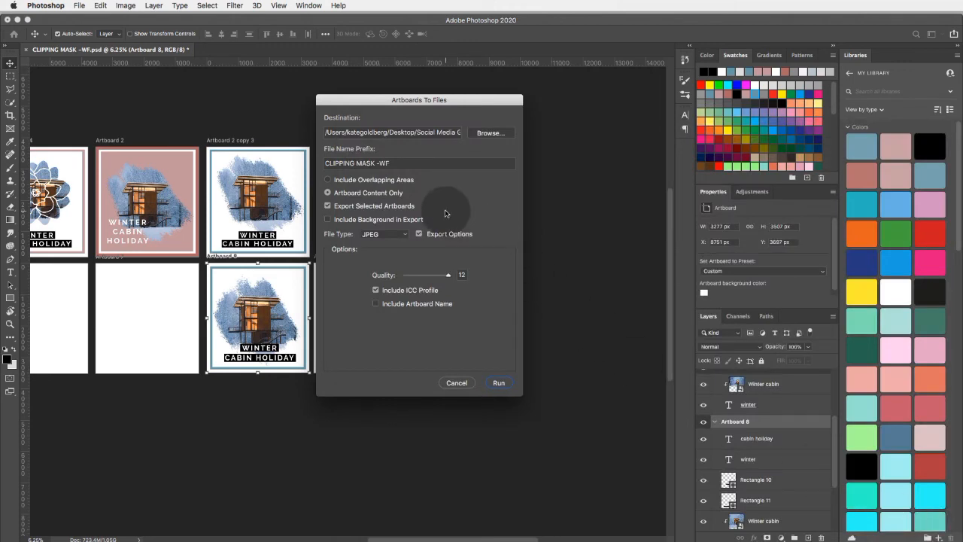
left_click(385, 234)
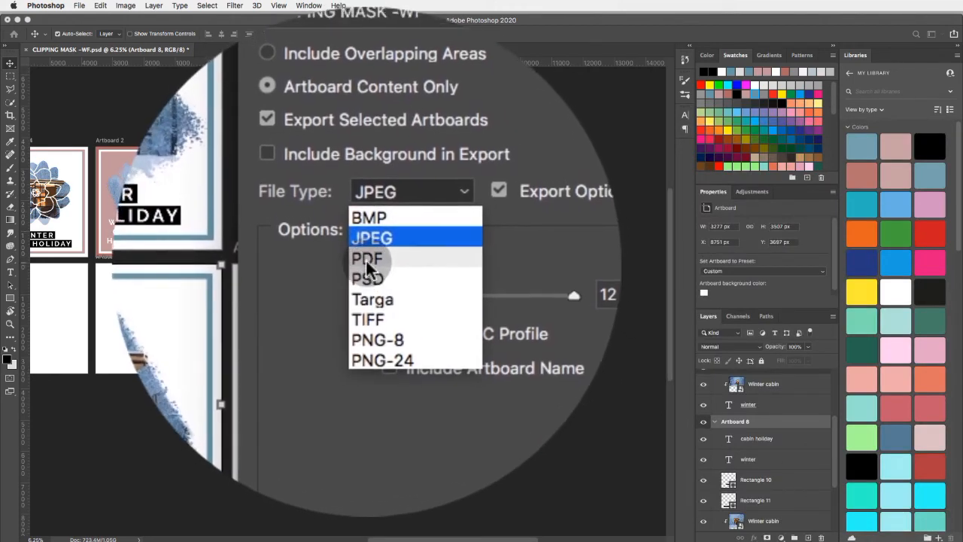
left_click(429, 256)
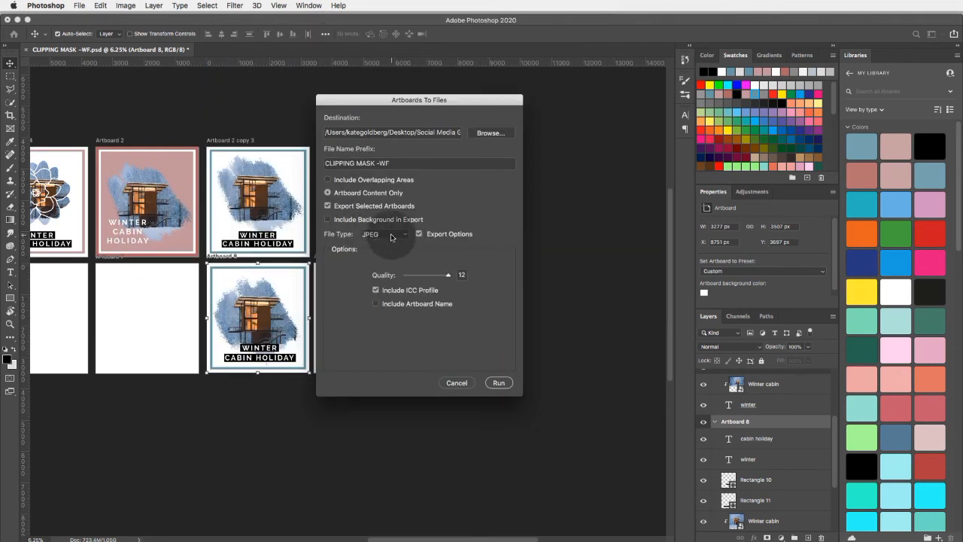
left_click(500, 383)
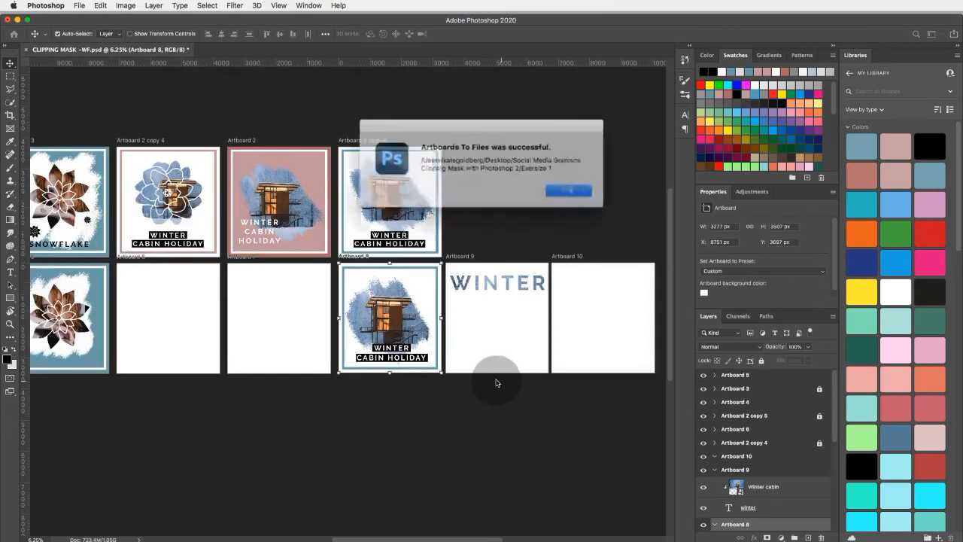
left_click(558, 187)
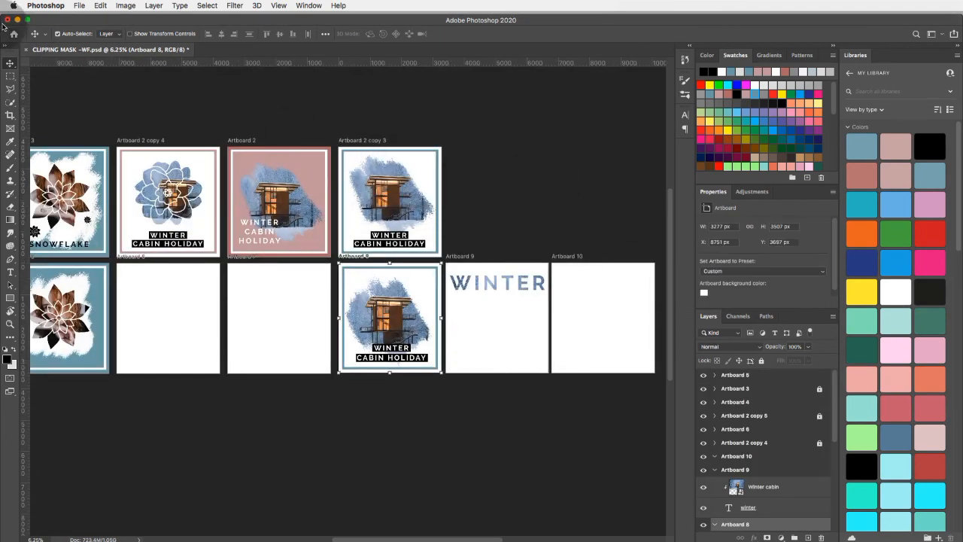
- Switch to Finder to preview the exported CLIPPING MASK -WFArtboard 8.jpg in the Exersize 1 folder, and return to Photoshop
left_click(16, 21)
left_click(368, 180)
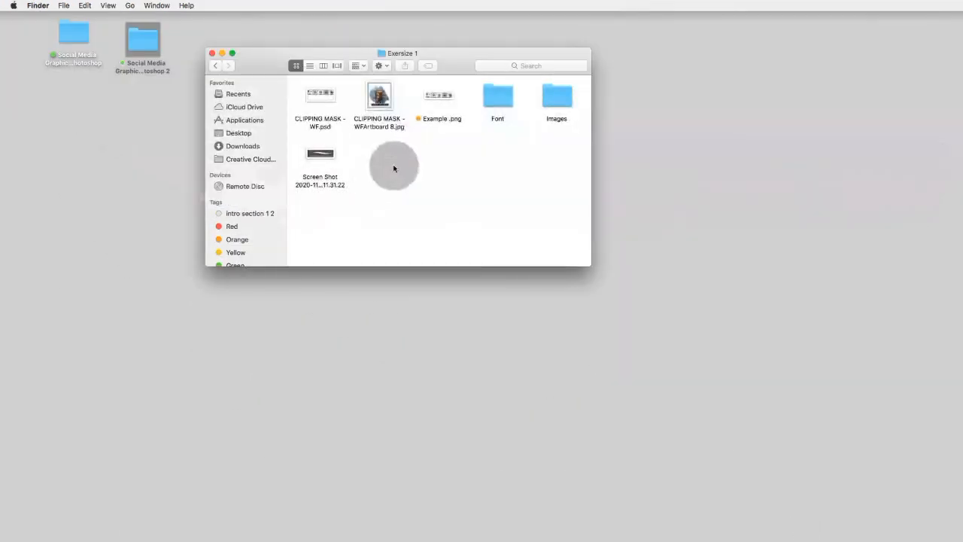
left_click(389, 106)
key("space")
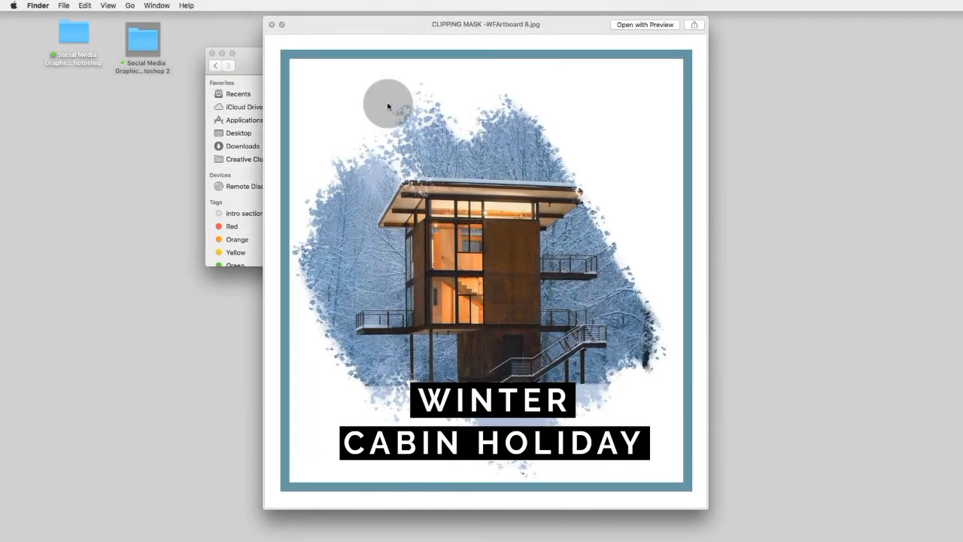
left_click(273, 26)
left_click(820, 527)
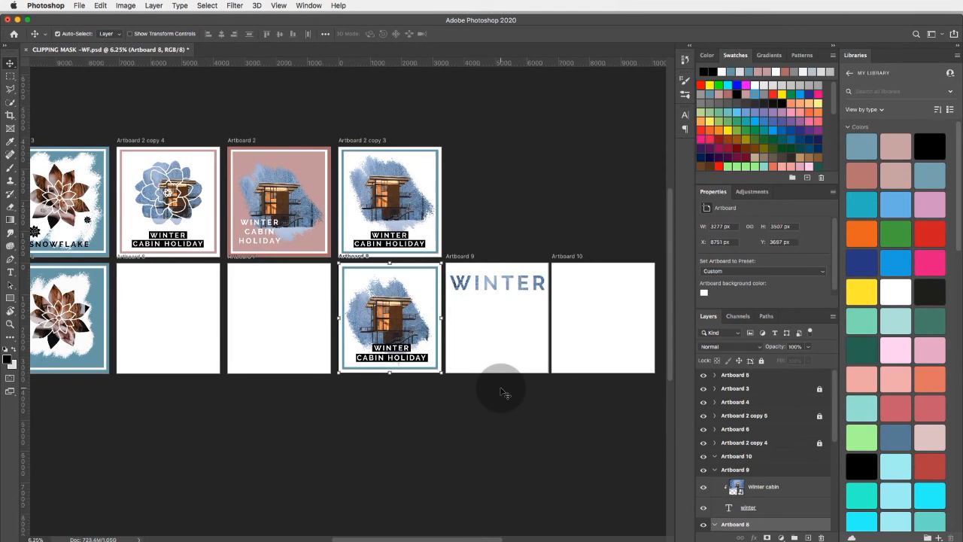
scroll(502, 391, "right", 2)
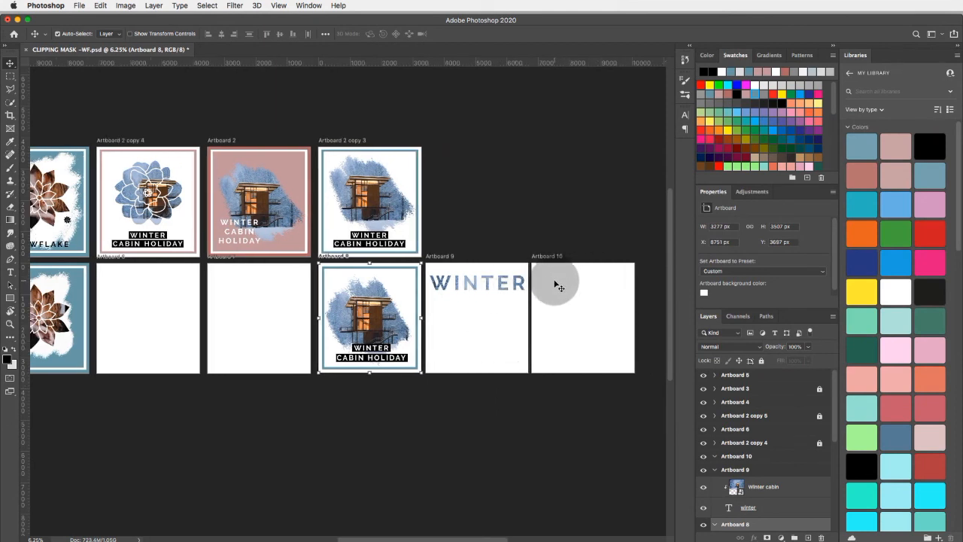
scroll(555, 286, "right", 4)
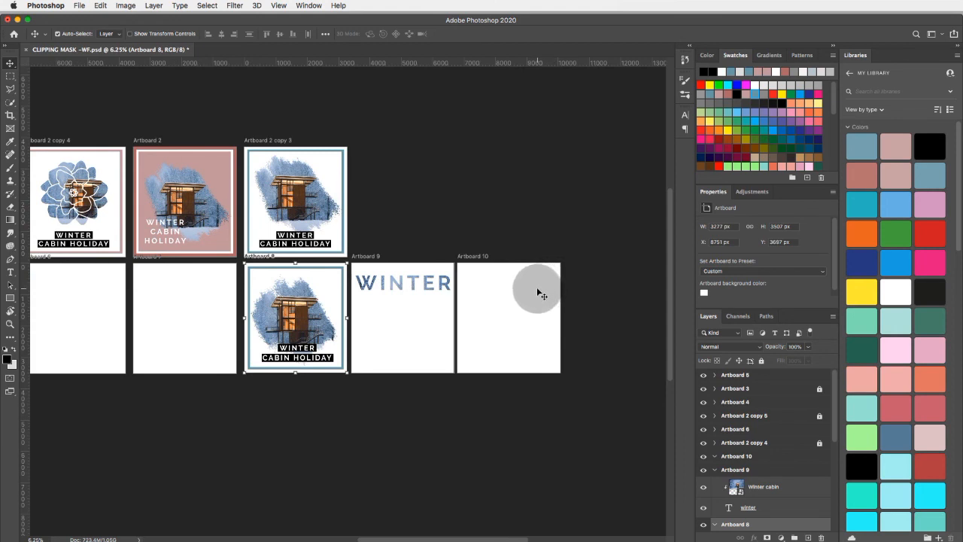
scroll(539, 293, "left", 2)
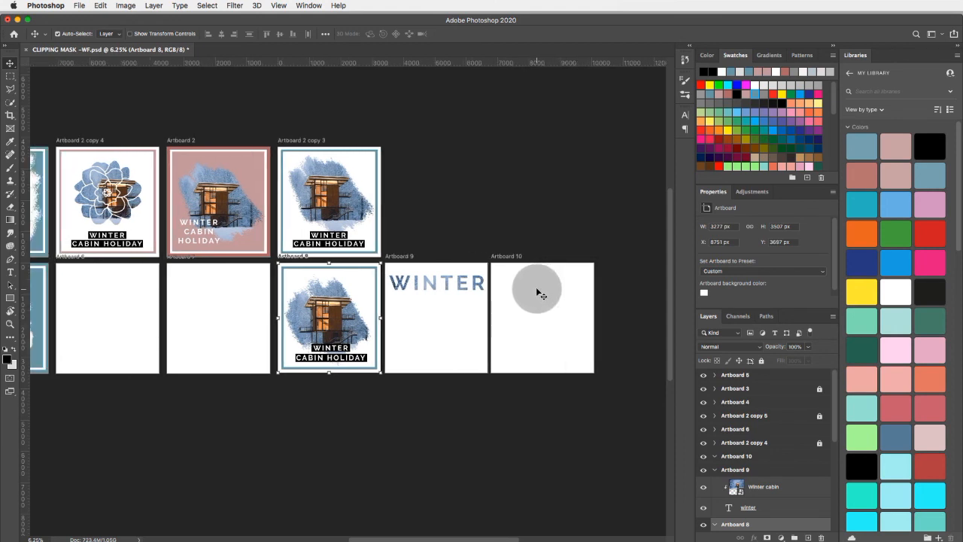